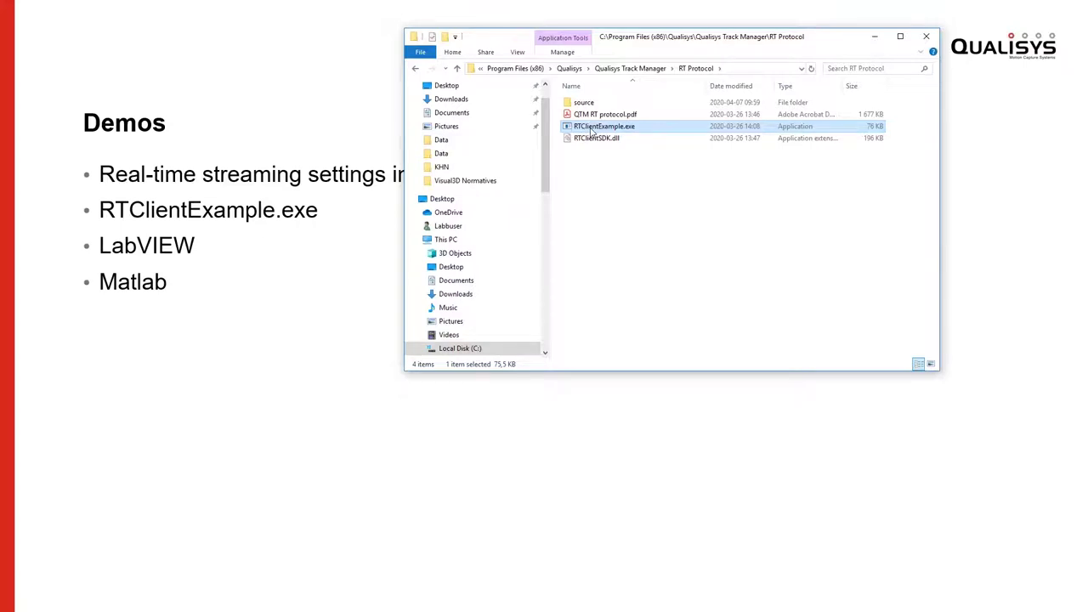
# Step: Launch RTClientExample.exe from the RT Protocol folder and choose to connect to the QTM RT server on localhost
pyautogui.doubleClick(592, 128)
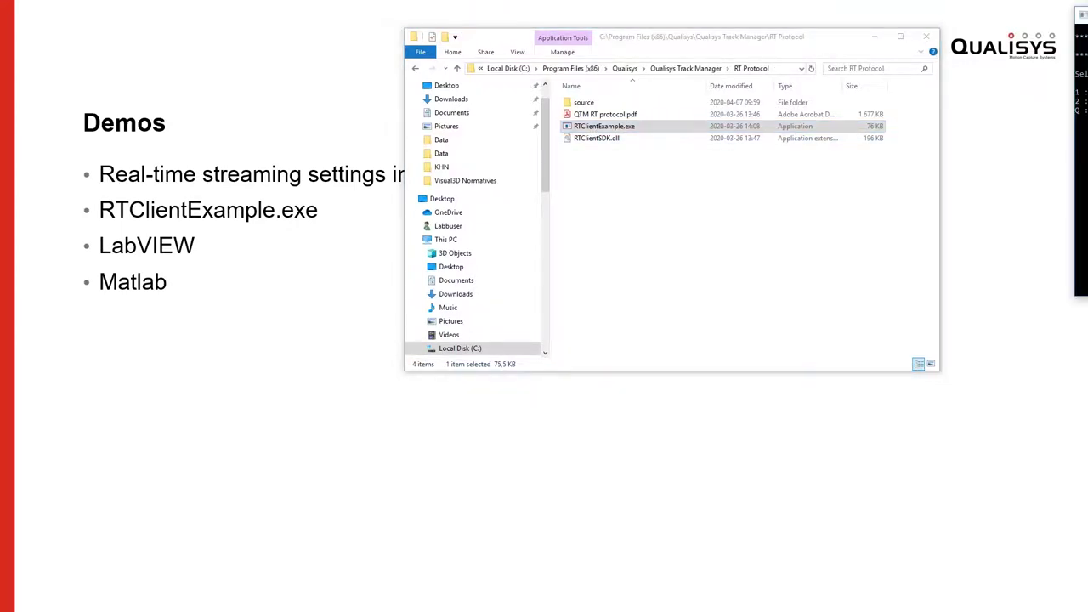
pyautogui.moveTo(312, 49); pyautogui.dragTo(208, 53)
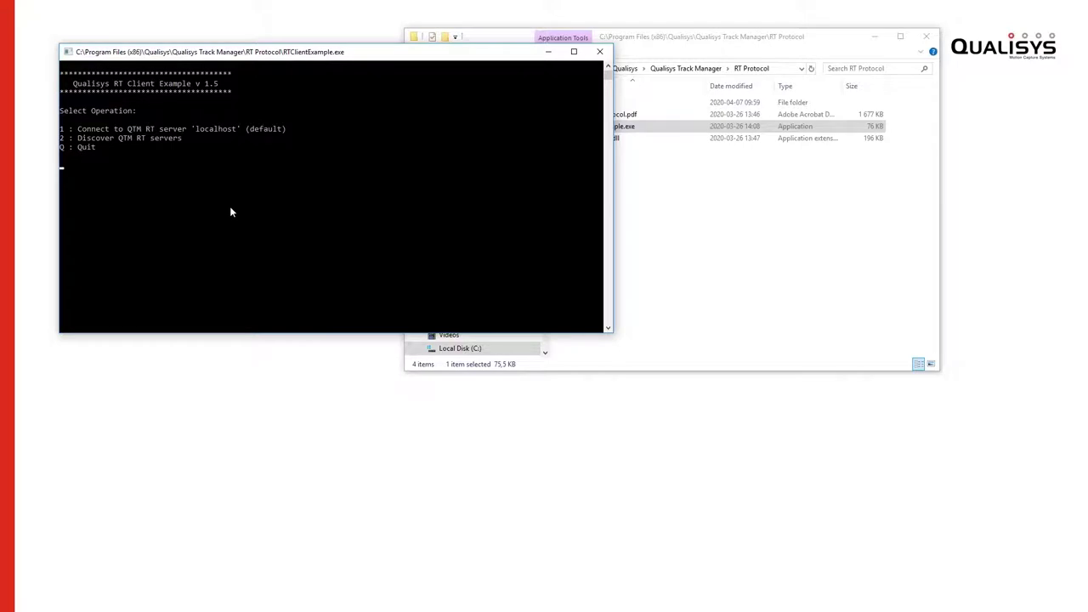
pyautogui.press('1')
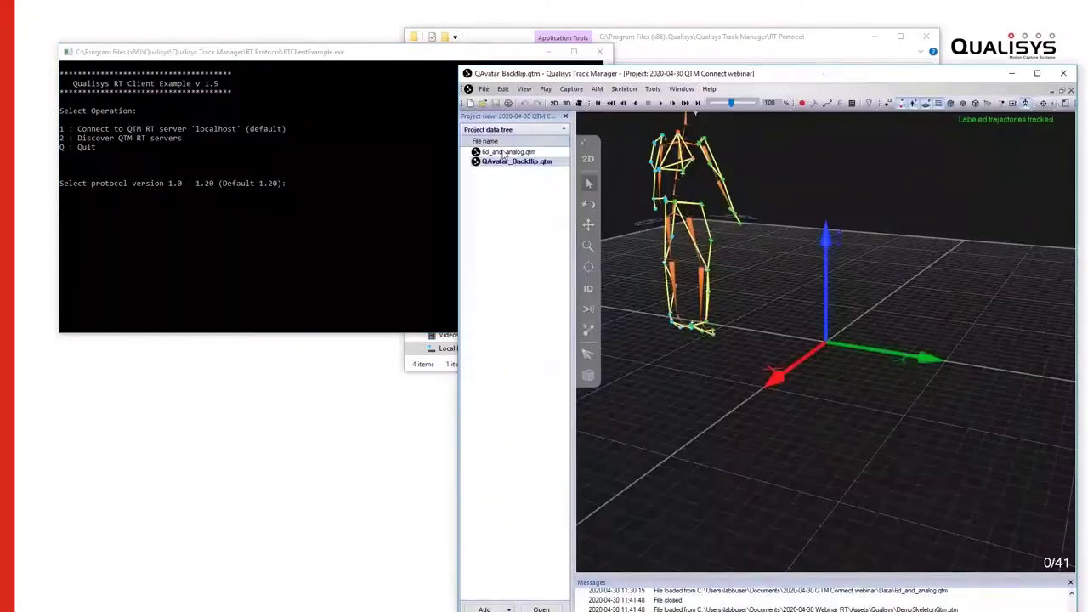
# Step: In Qualisys Track Manager, open 6d_and_analog.qtm, play it with real-time output, and move the window clear of the client console
pyautogui.doubleClick(504, 152)
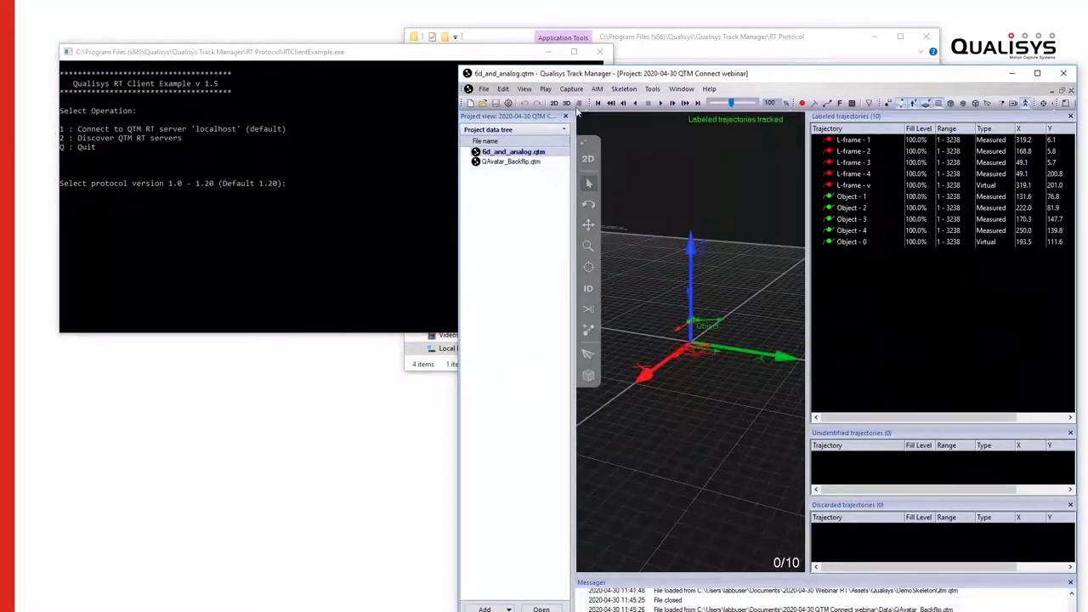
pyautogui.click(544, 88)
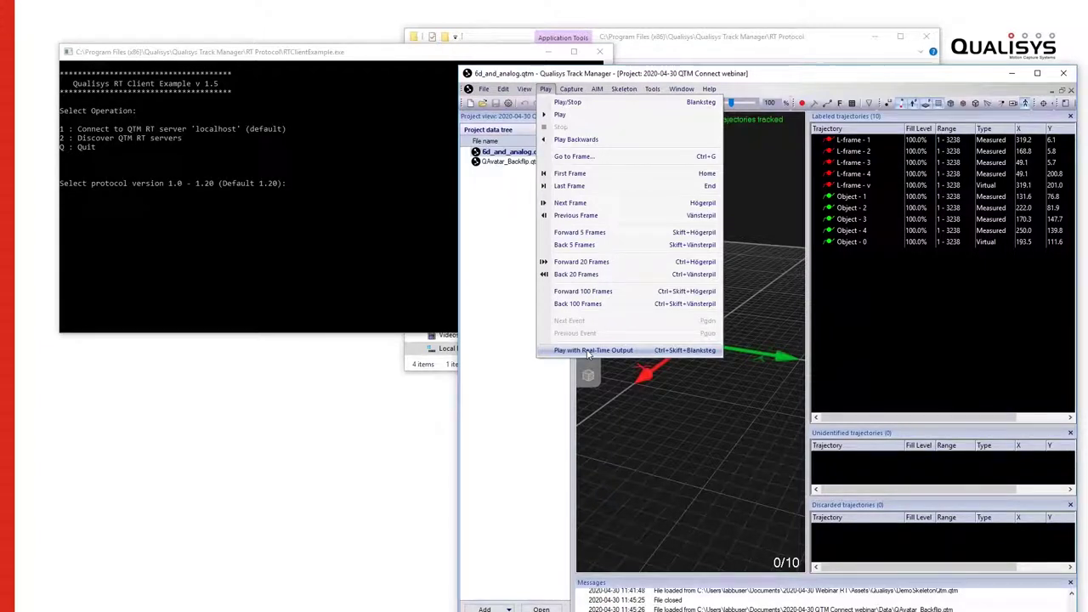
pyautogui.click(588, 351)
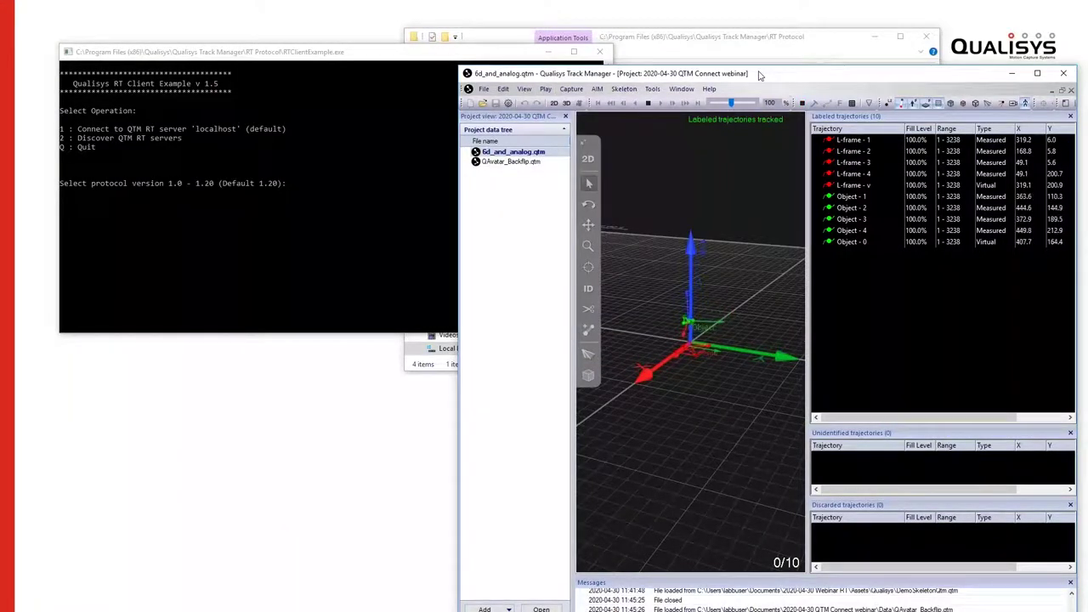
pyautogui.moveTo(760, 76); pyautogui.dragTo(1087, 81)
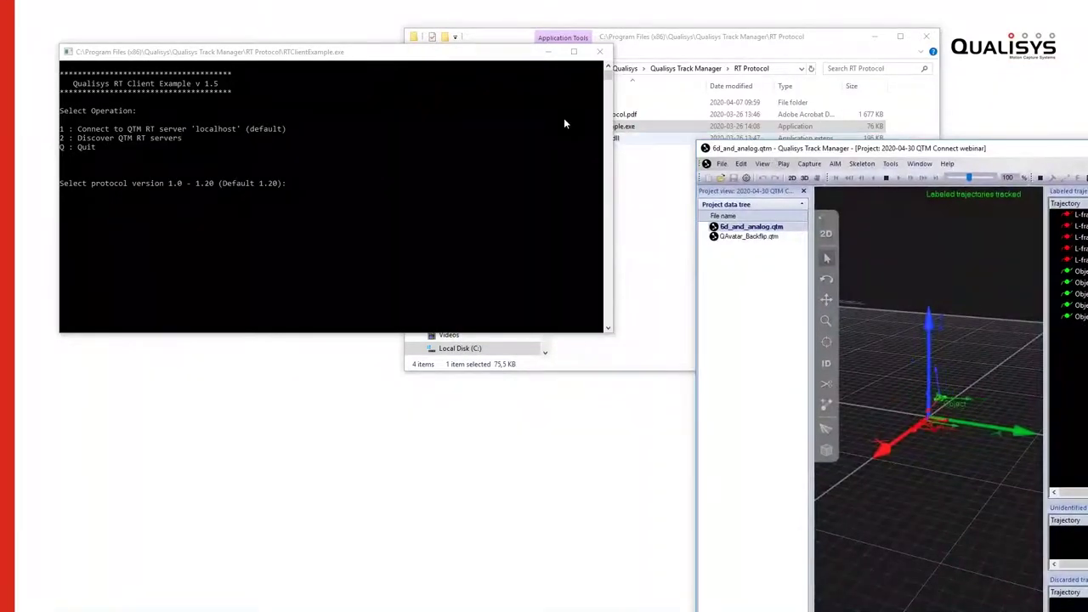
# Step: In the RT client console, accept the default protocol version 1.20 and Little Endian byte order, and choose the Data Transfer operation
pyautogui.click(377, 57)
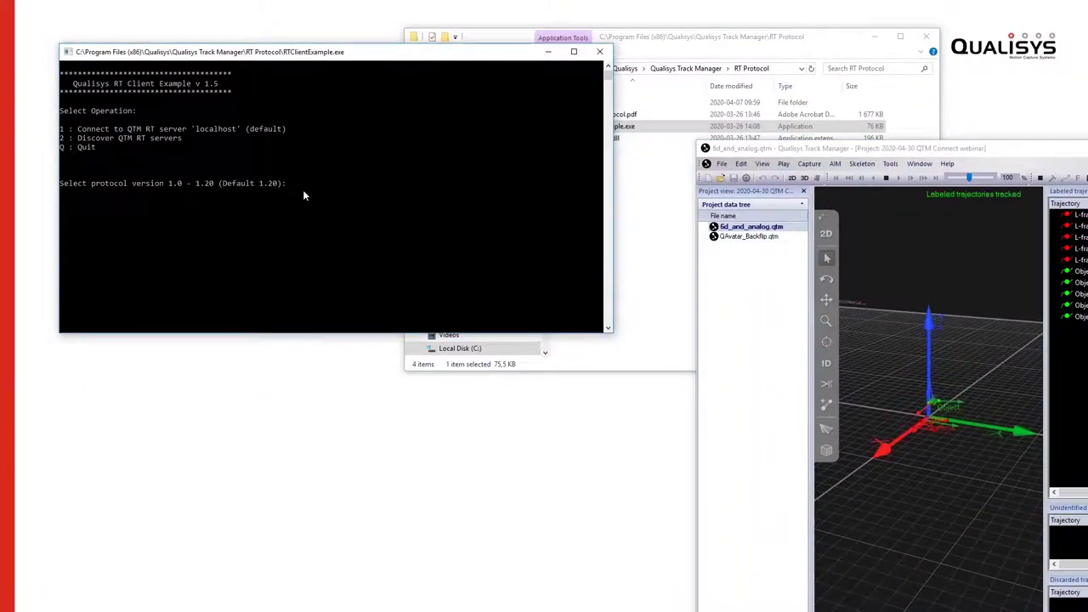
pyautogui.press('Return')
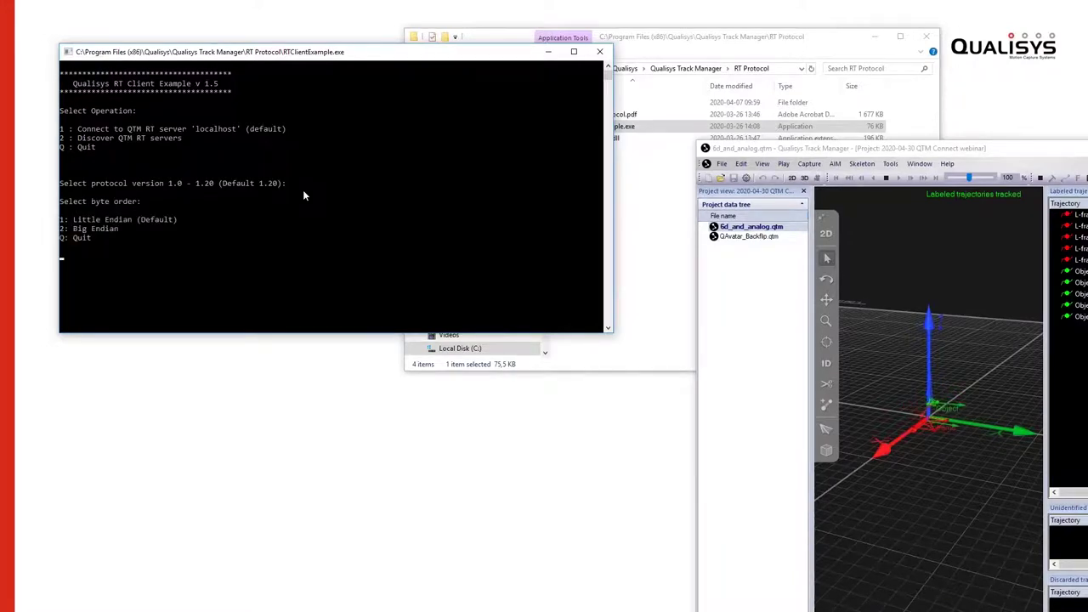
pyautogui.press('Return')
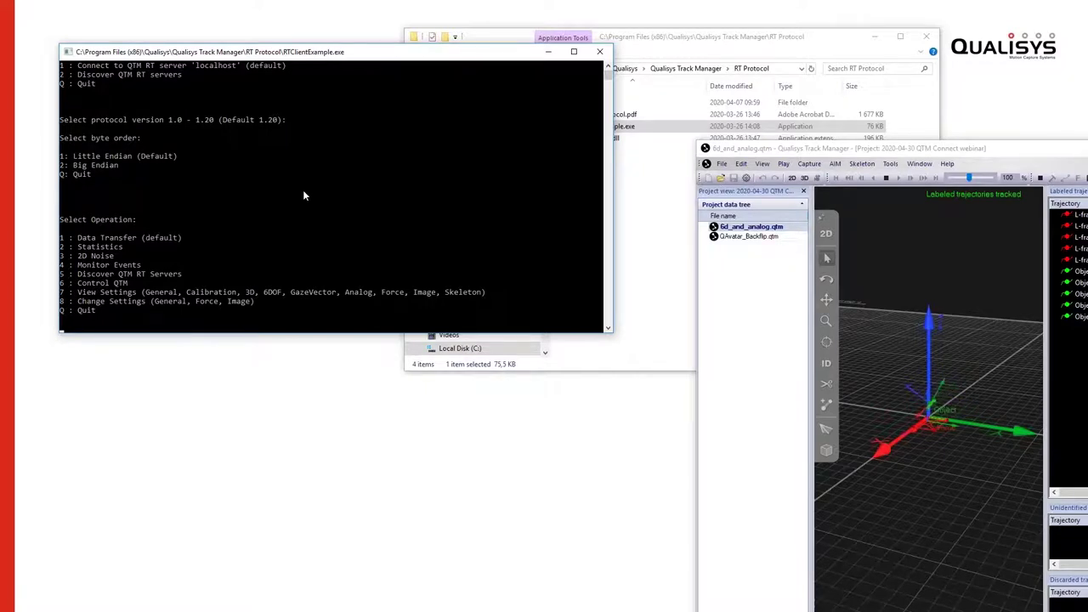
pyautogui.press('Return')
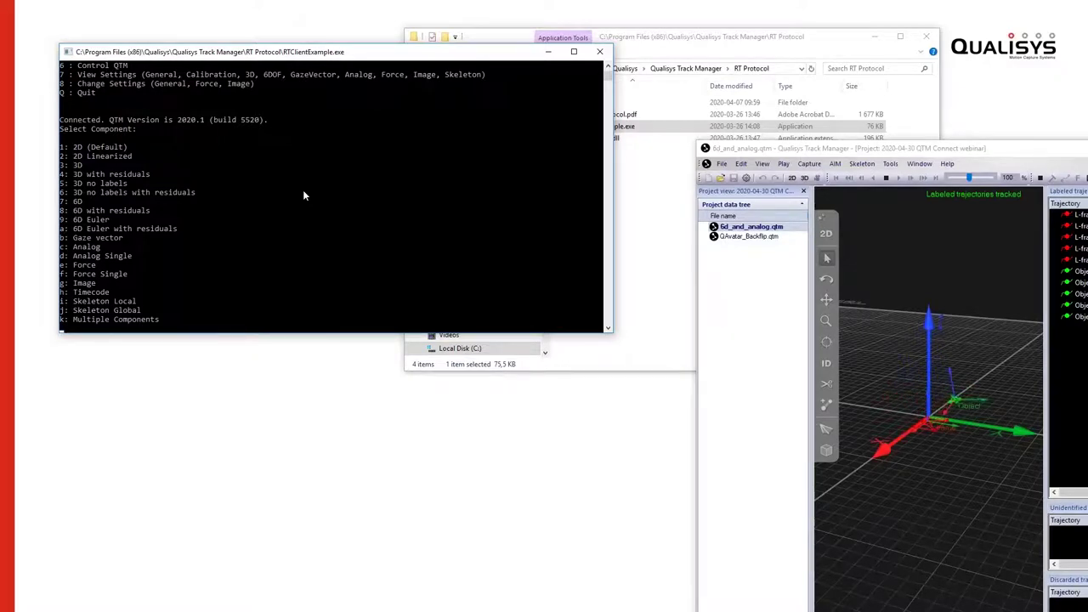
# Step: Stream 3D data with residuals over TCP with no log, all frames, and output showing the current frame
pyautogui.press('7')
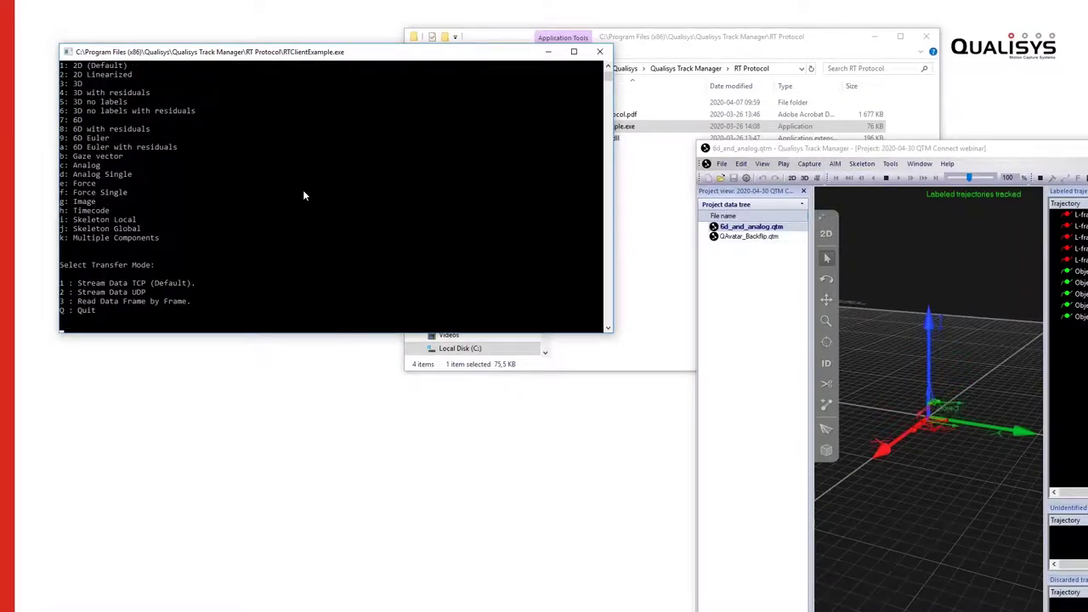
pyautogui.press('1')
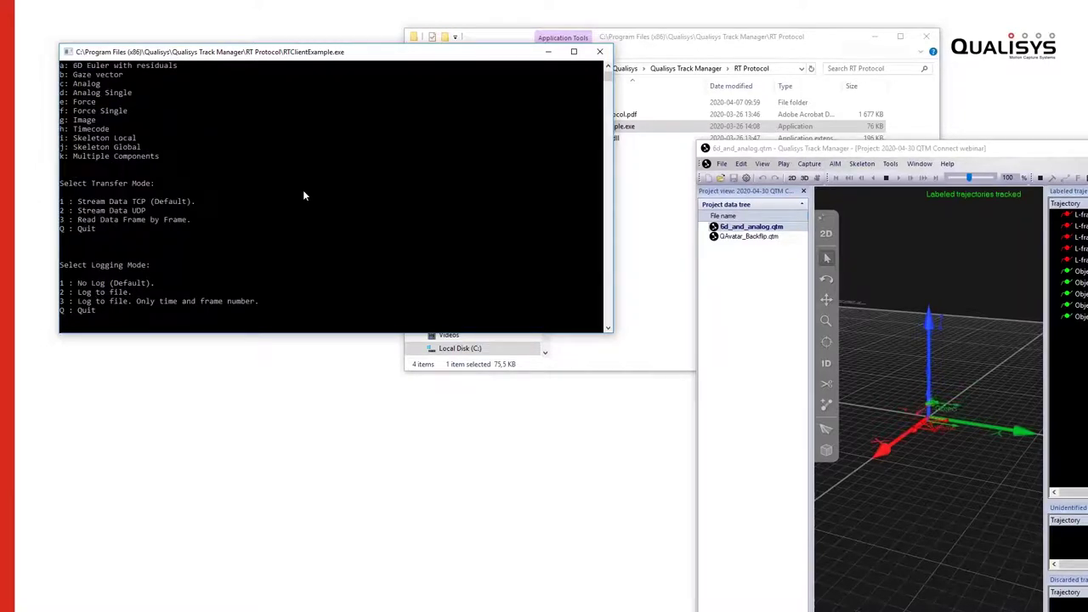
pyautogui.press('1')
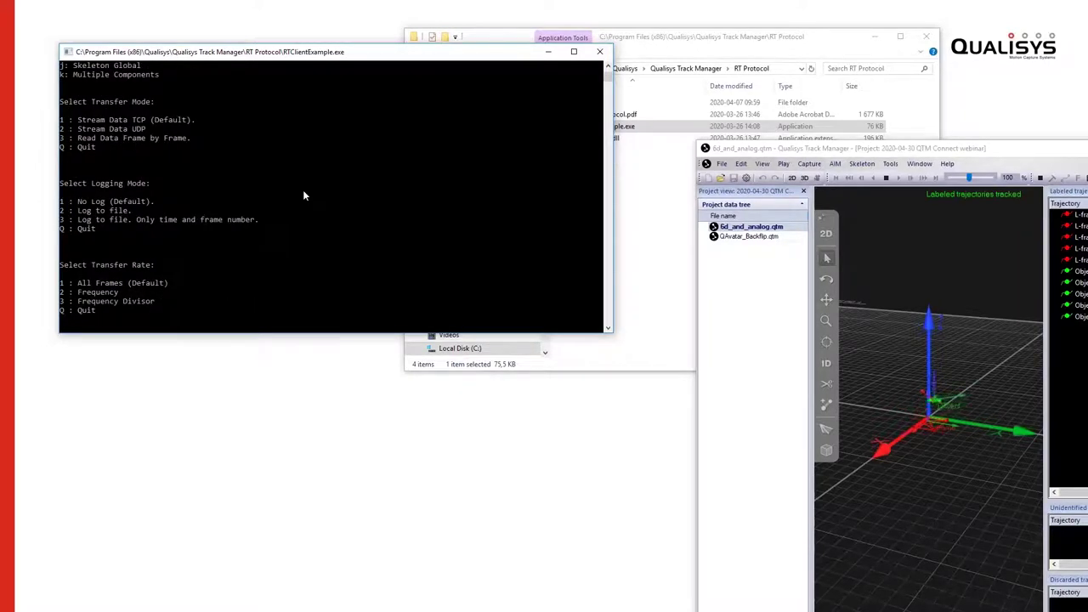
pyautogui.press('1')
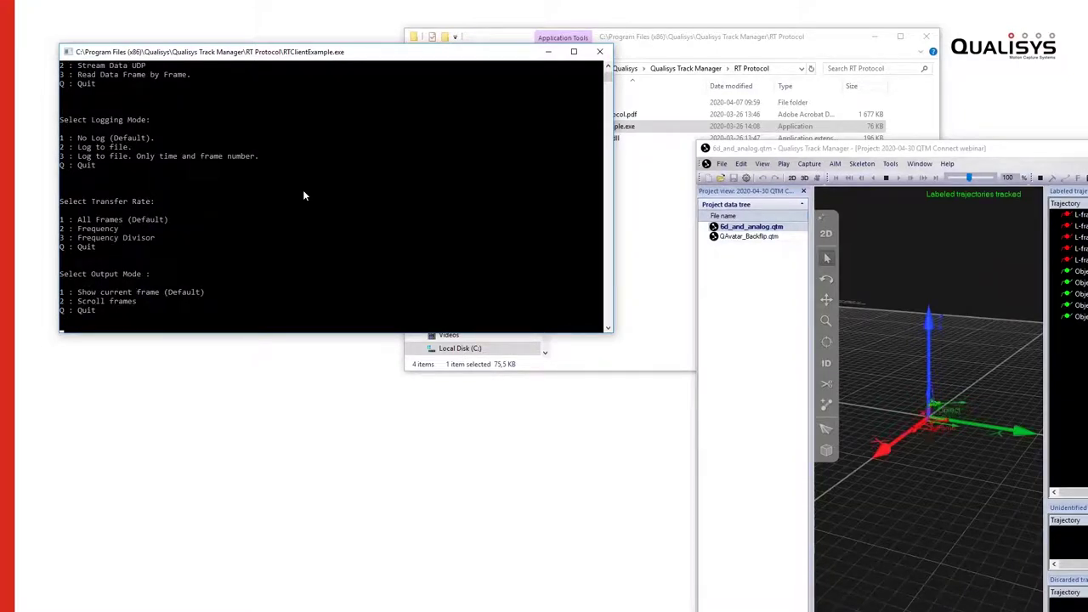
pyautogui.press('1')
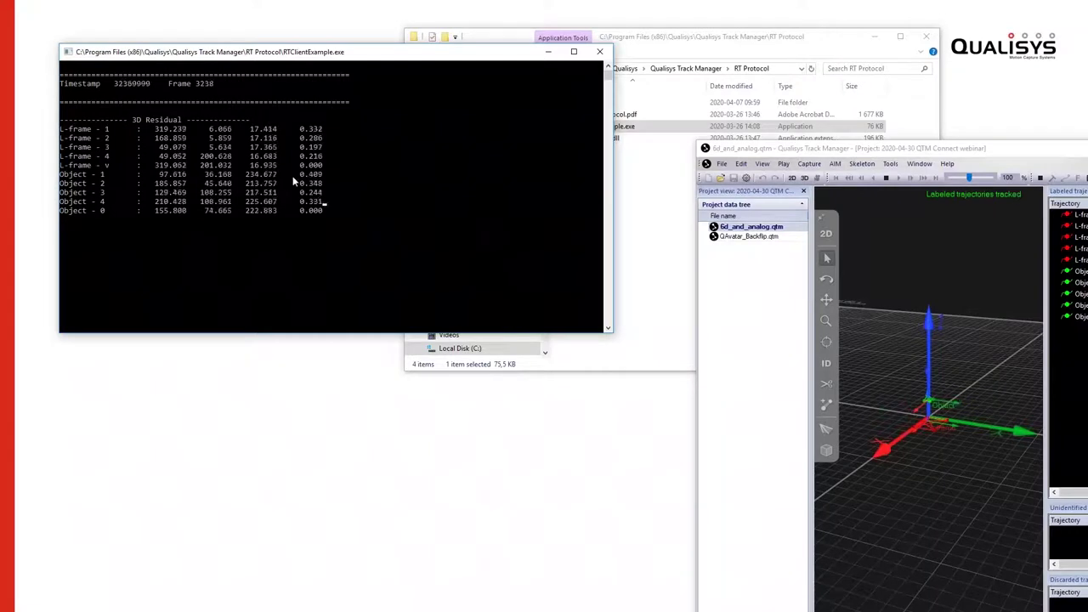
# Step: Arrange the Qualisys Track Manager window beside the client console and compare the streamed marker coordinates with the labeled trajectories
pyautogui.moveTo(989, 155); pyautogui.dragTo(923, 145)
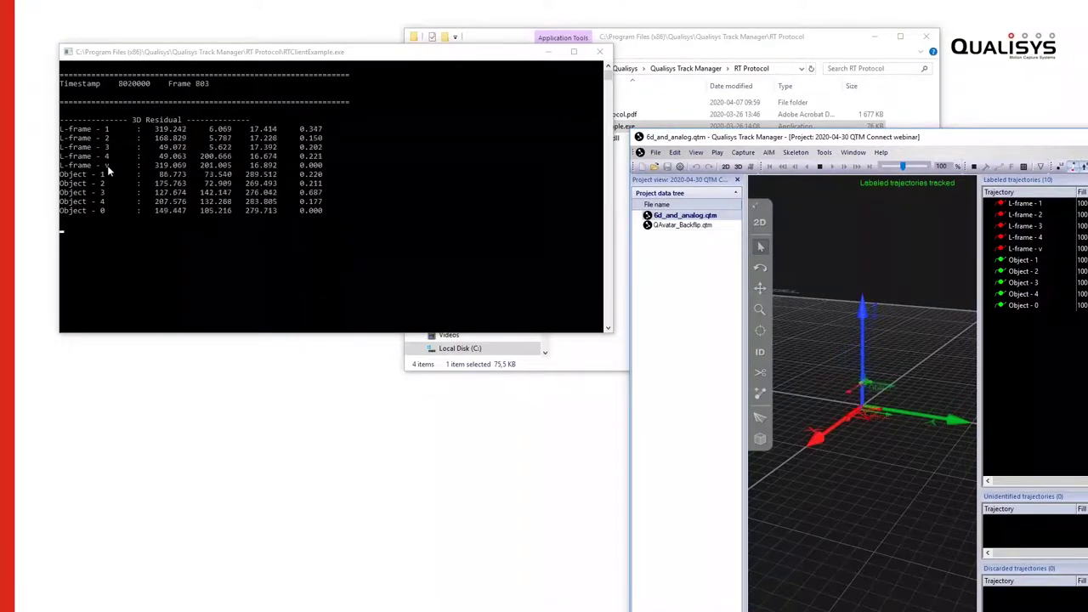
pyautogui.moveTo(865, 138); pyautogui.dragTo(609, 117)
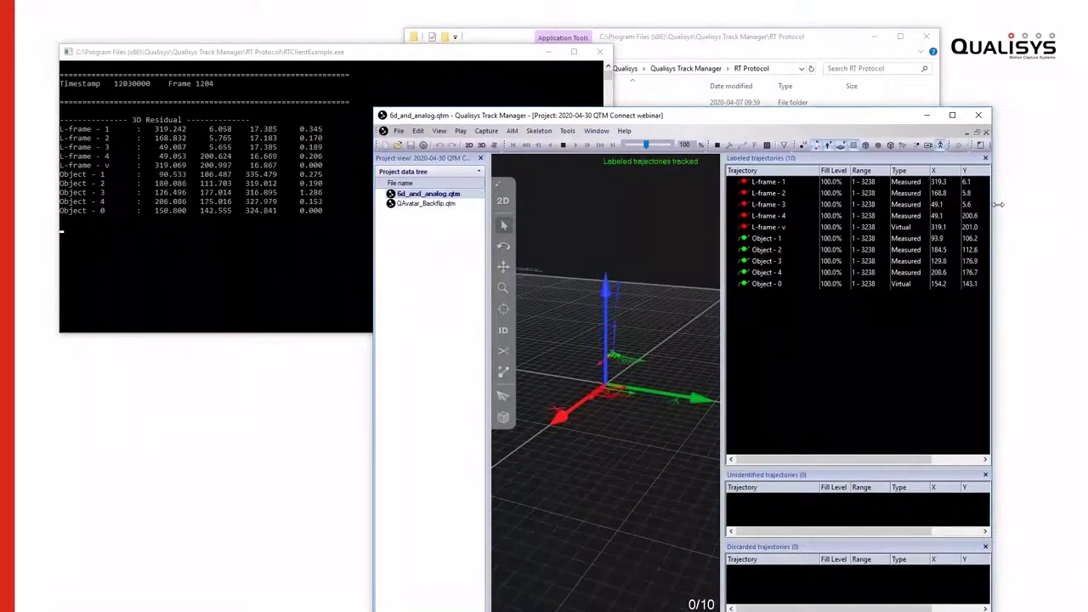
pyautogui.moveTo(1000, 204); pyautogui.dragTo(1040, 204)
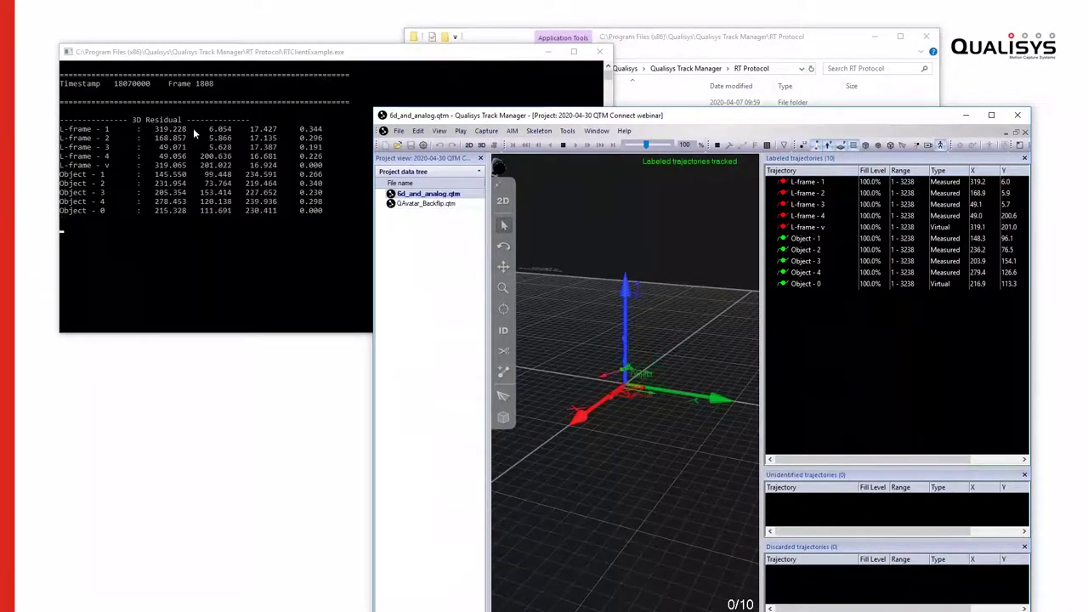
pyautogui.moveTo(669, 120); pyautogui.dragTo(855, 121)
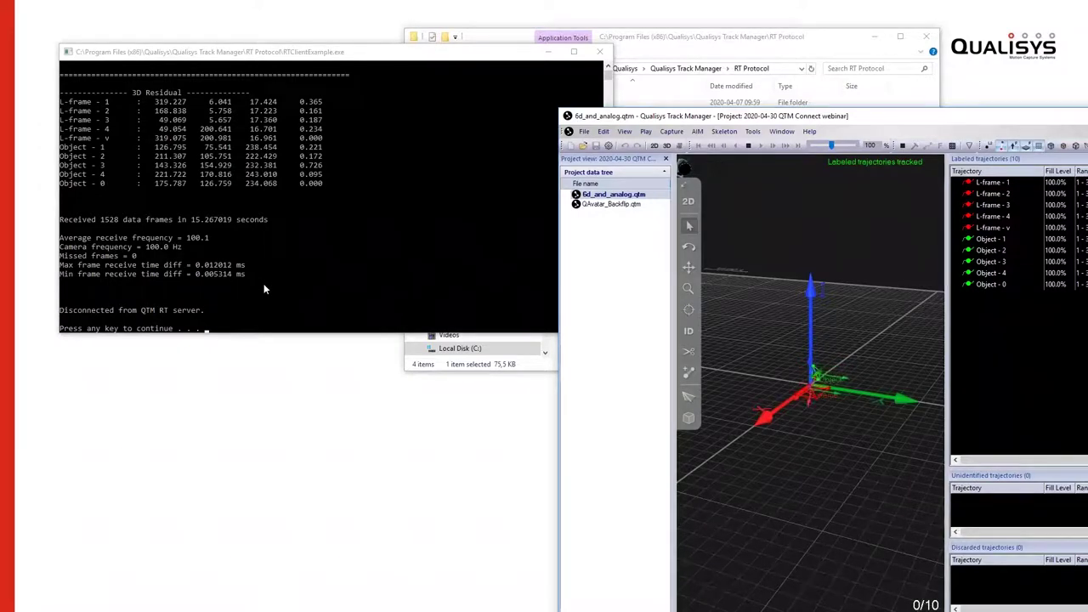
# Step: Review the frame reception statistics in the RT client console and exit the client
pyautogui.click(264, 280)
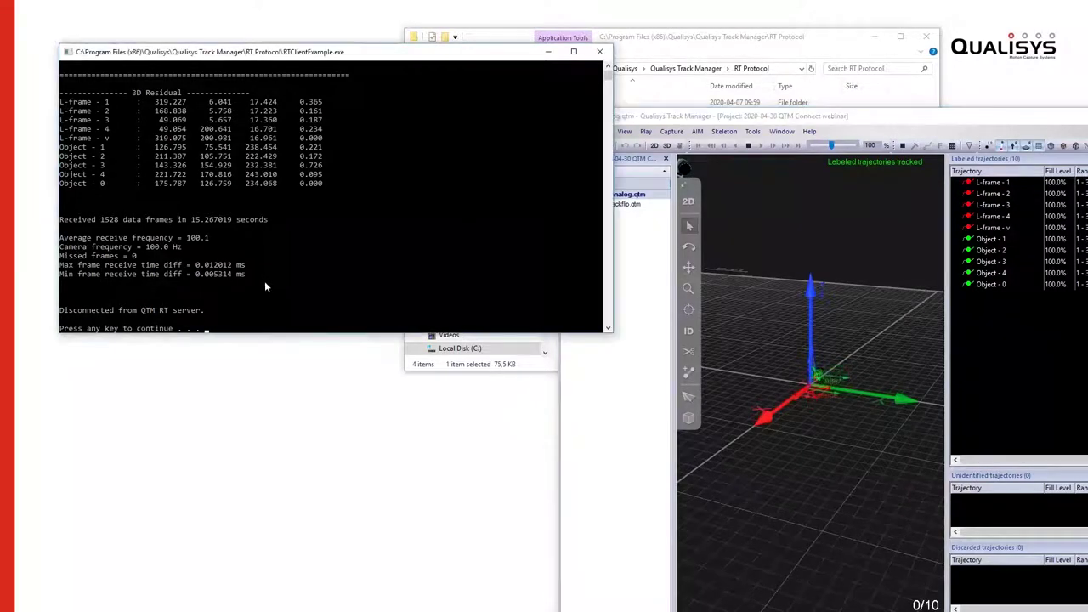
pyautogui.scroll(-7, 277, 279)
pyautogui.scroll(1, 277, 279)
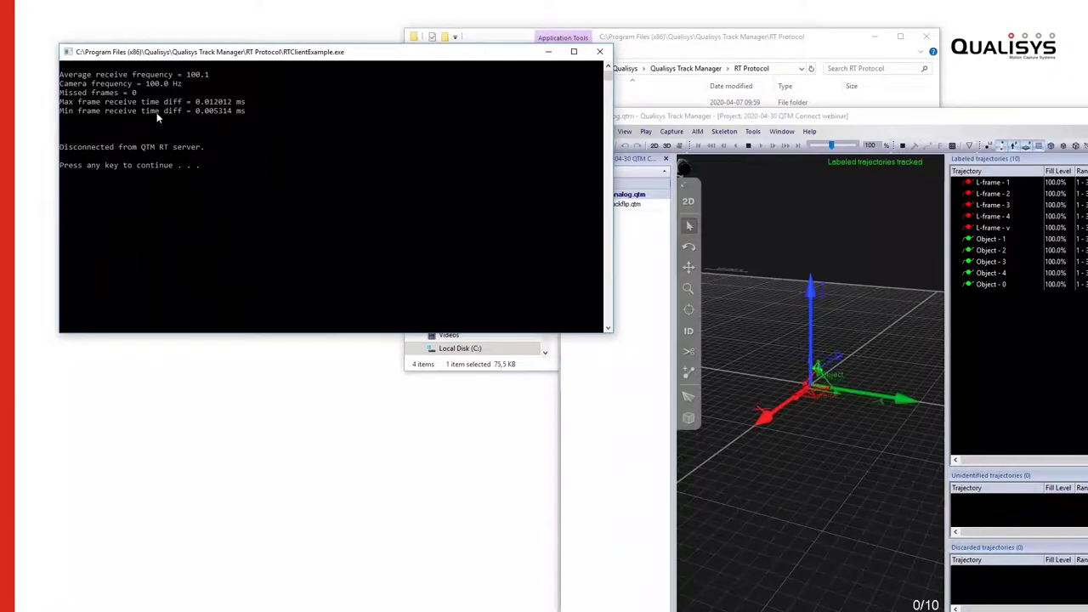
pyautogui.press('Return')
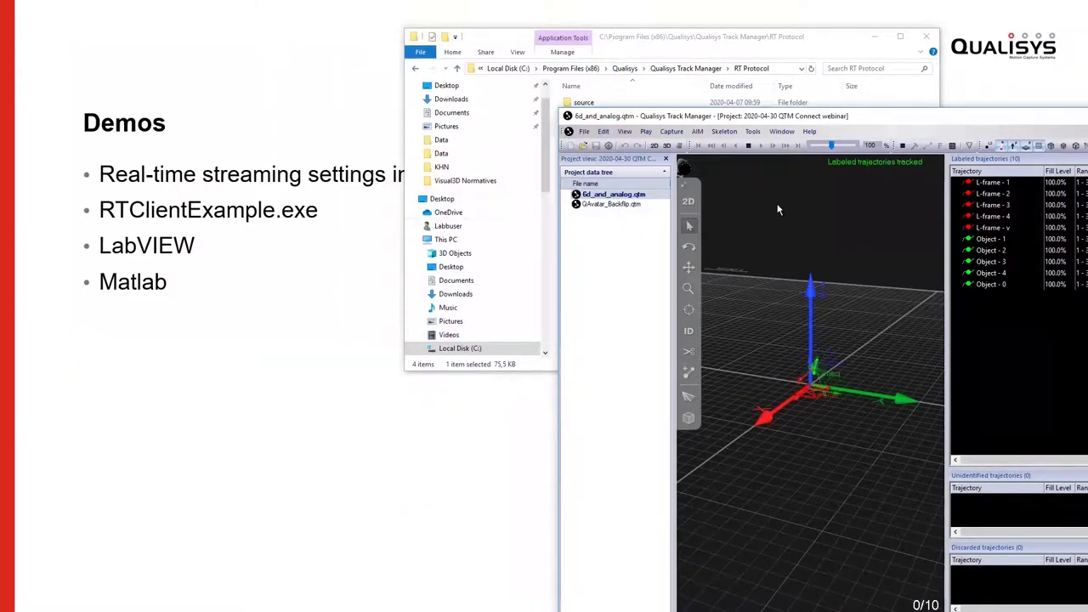
# Step: Bring the Qualisys Track Manager window fully into view and maximize it
pyautogui.moveTo(913, 122); pyautogui.dragTo(939, 114)
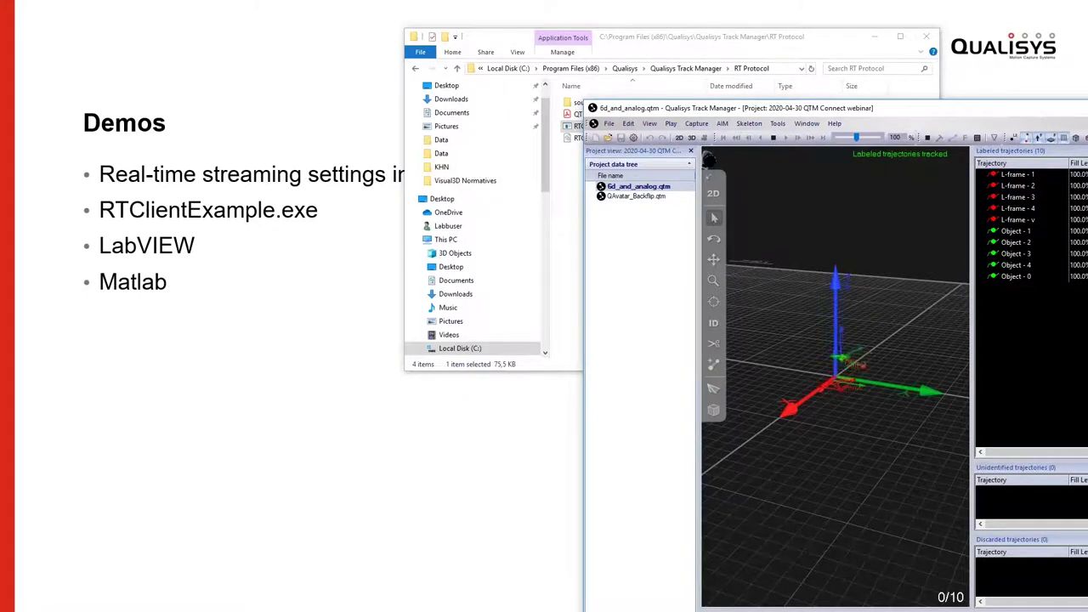
pyautogui.moveTo(931, 114); pyautogui.dragTo(641, 21)
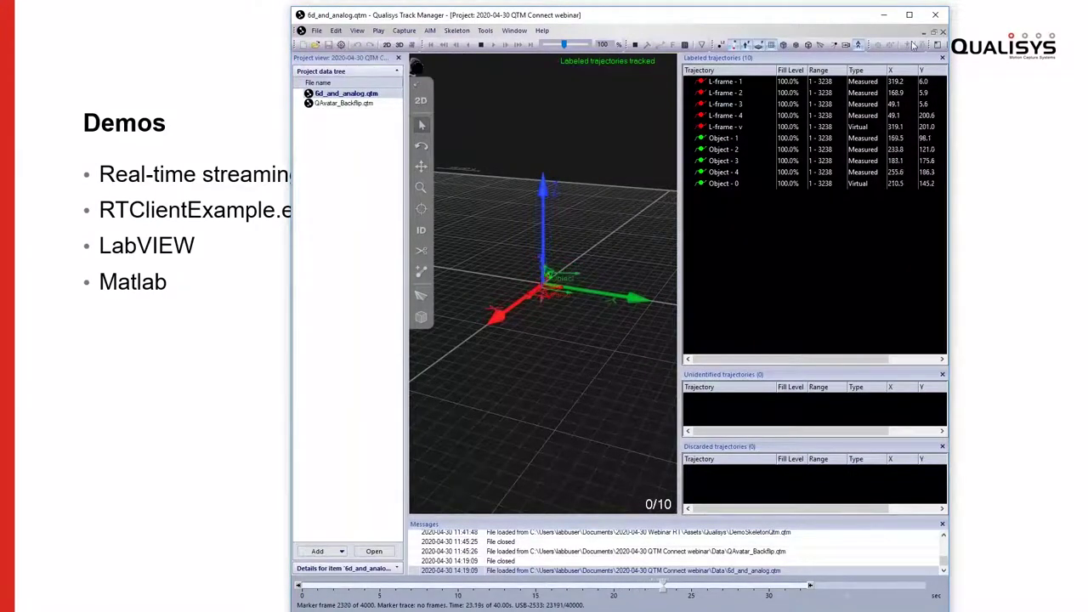
pyautogui.click(908, 15)
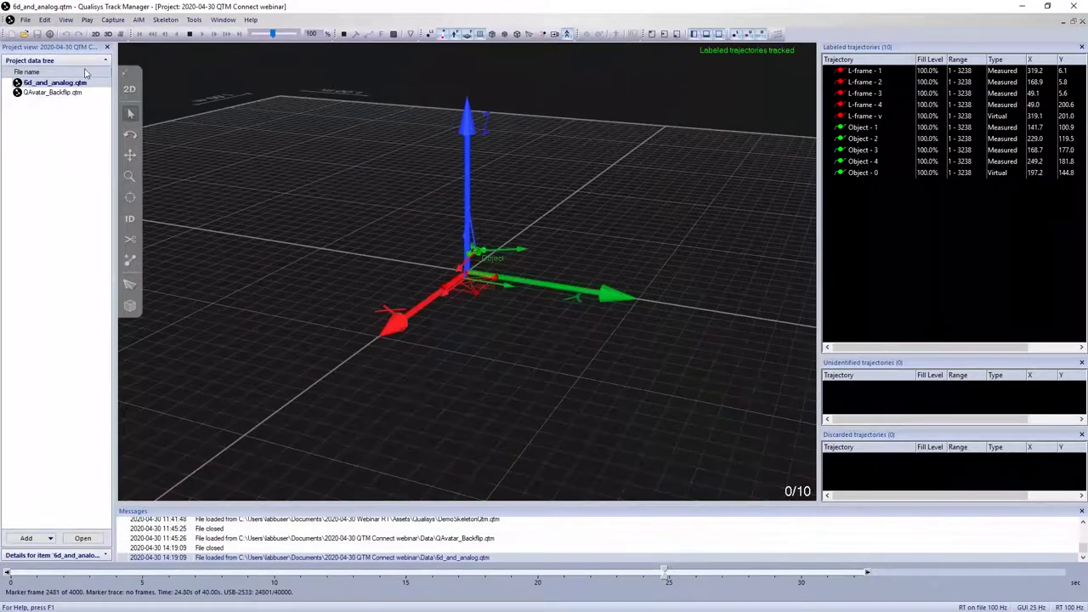
# Step: Open the Real-Time Output project options and switch Allow client control off and back on
pyautogui.click(49, 34)
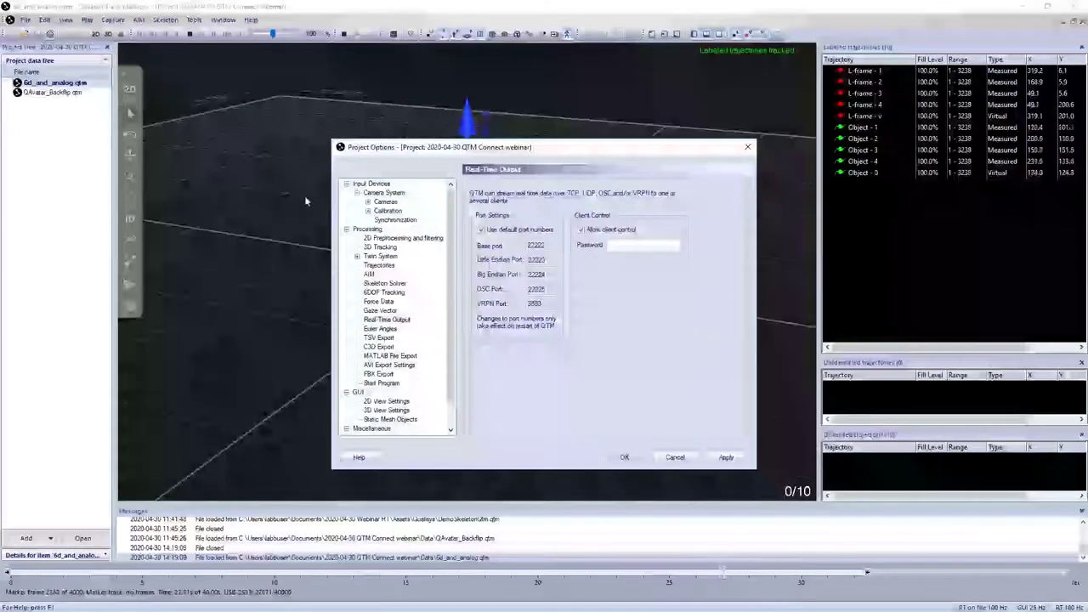
pyautogui.click(385, 320)
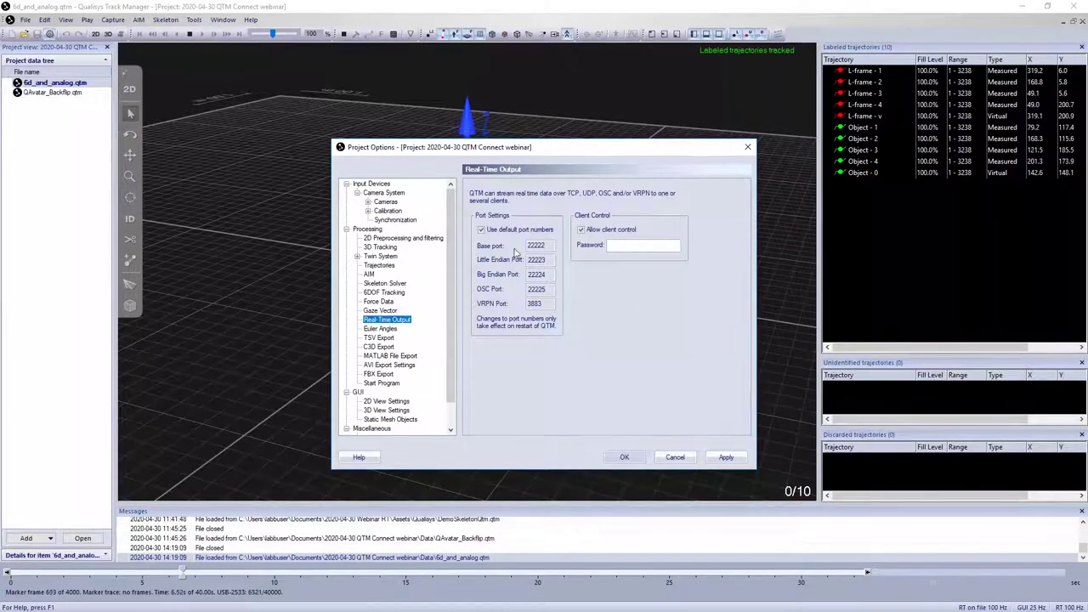
pyautogui.click(583, 232)
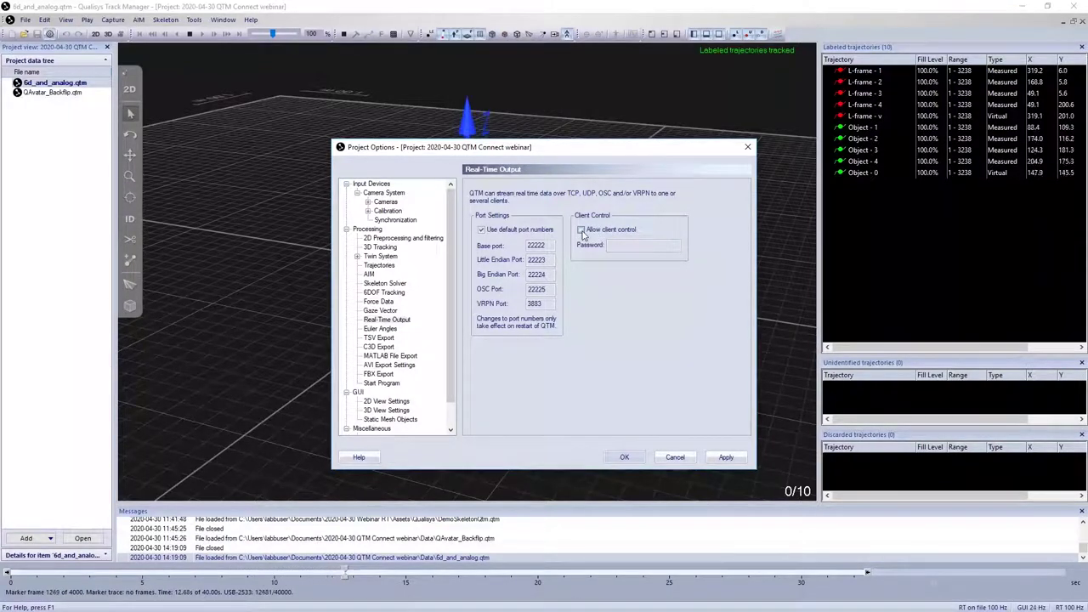
pyautogui.click(582, 231)
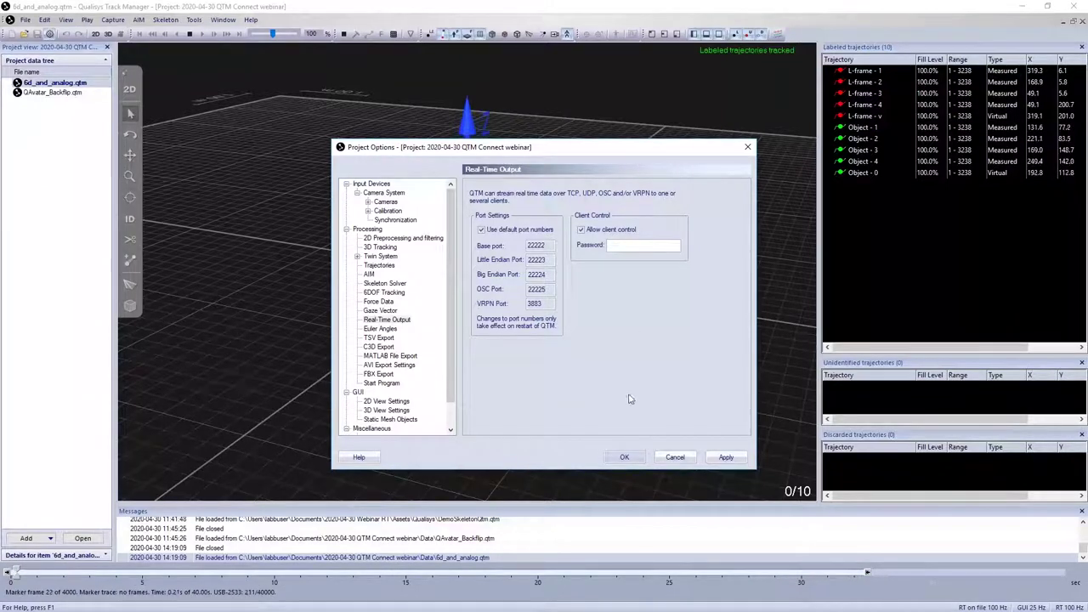
# Step: In the GUI project options, set the Real-Time Mode screen update and video rates to 15 Hz, and switch Real-Time Mode off and back on
pyautogui.scroll(-1, 384, 328)
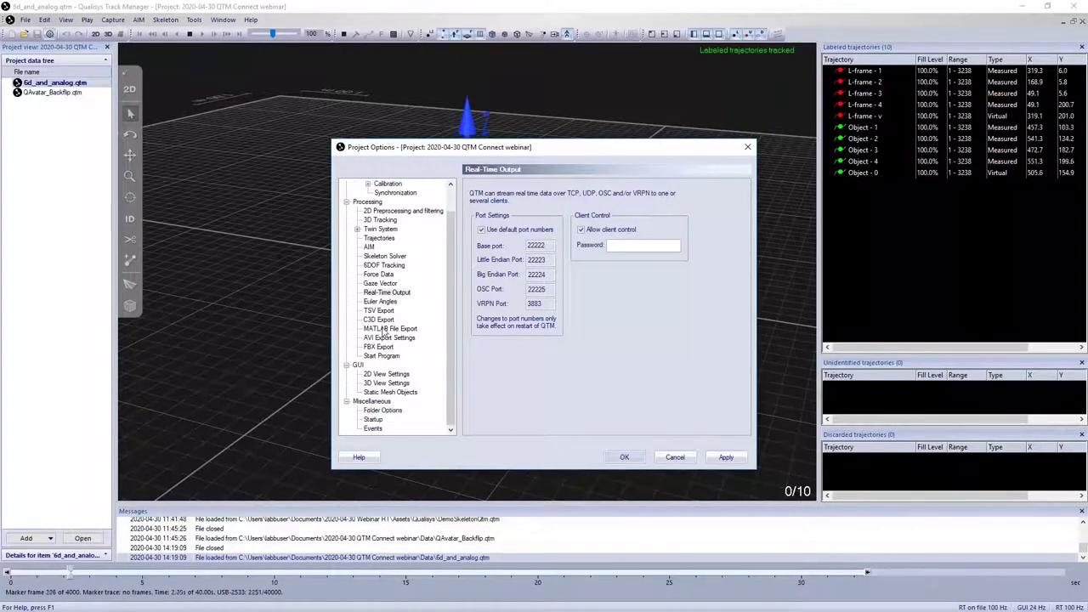
pyautogui.click(366, 366)
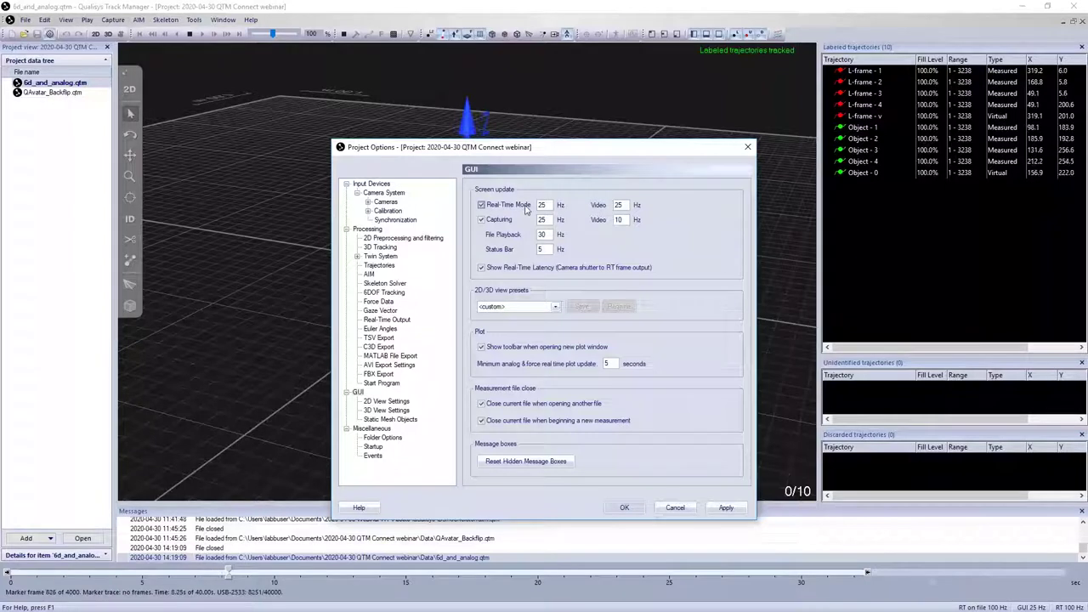
pyautogui.click(623, 205)
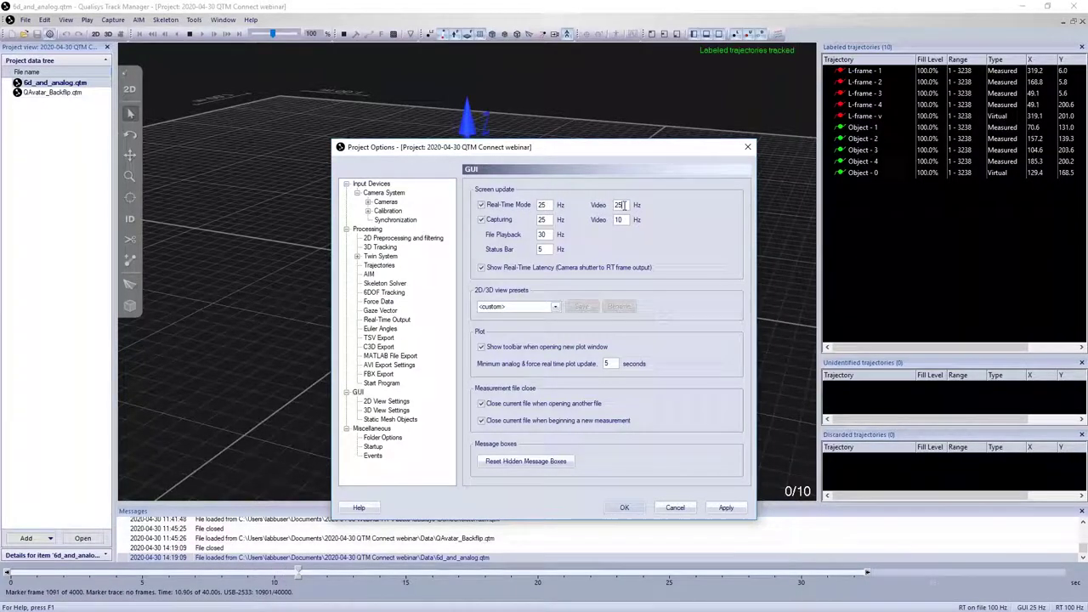
pyautogui.doubleClick(549, 205)
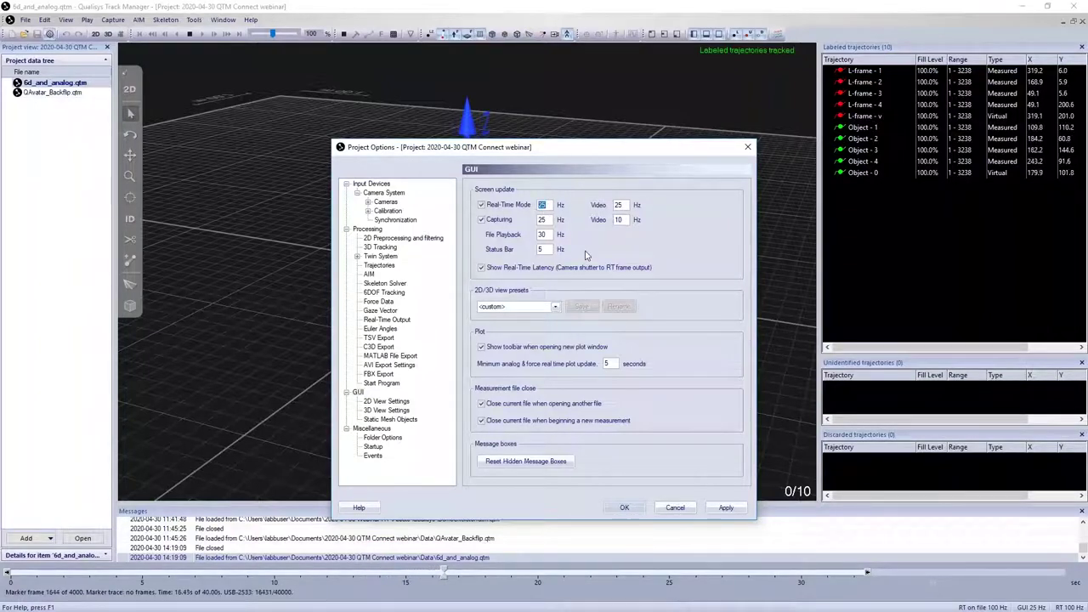
pyautogui.write('15')
pyautogui.doubleClick(620, 205)
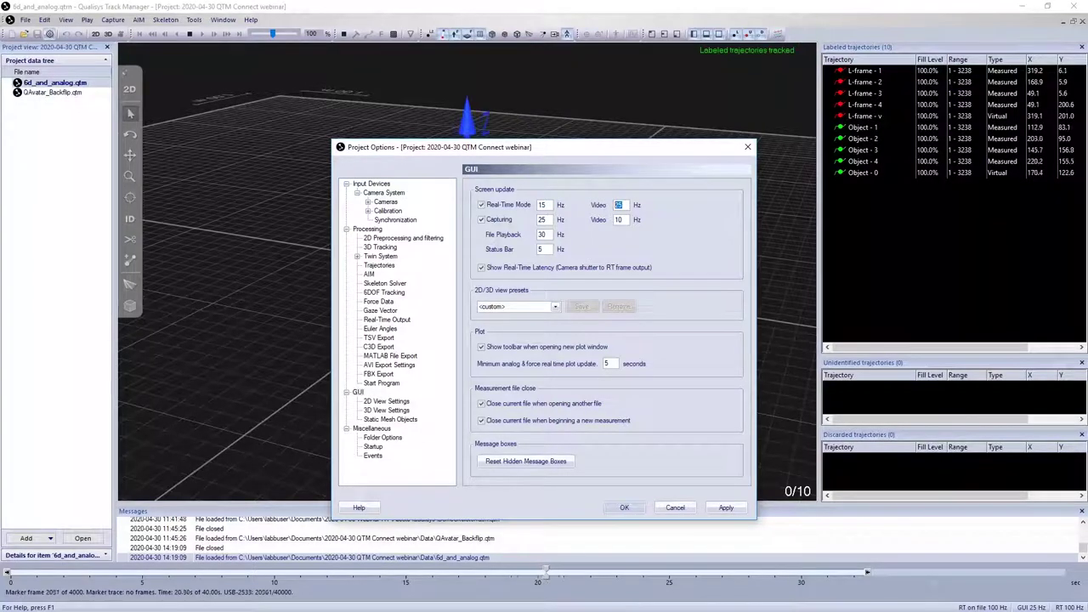
pyautogui.write('15')
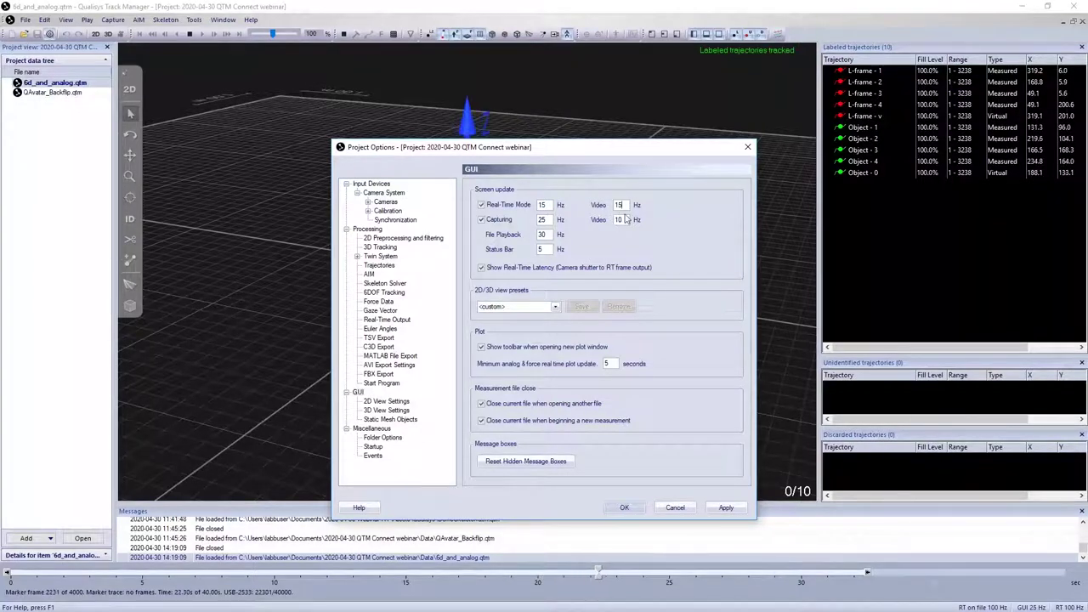
pyautogui.click(482, 205)
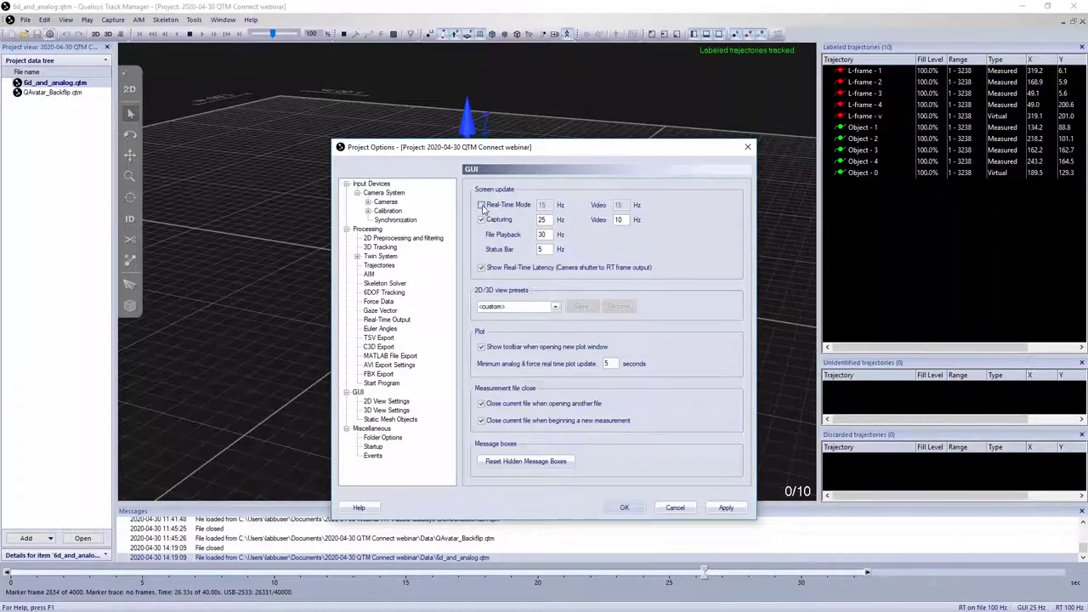
pyautogui.click(482, 205)
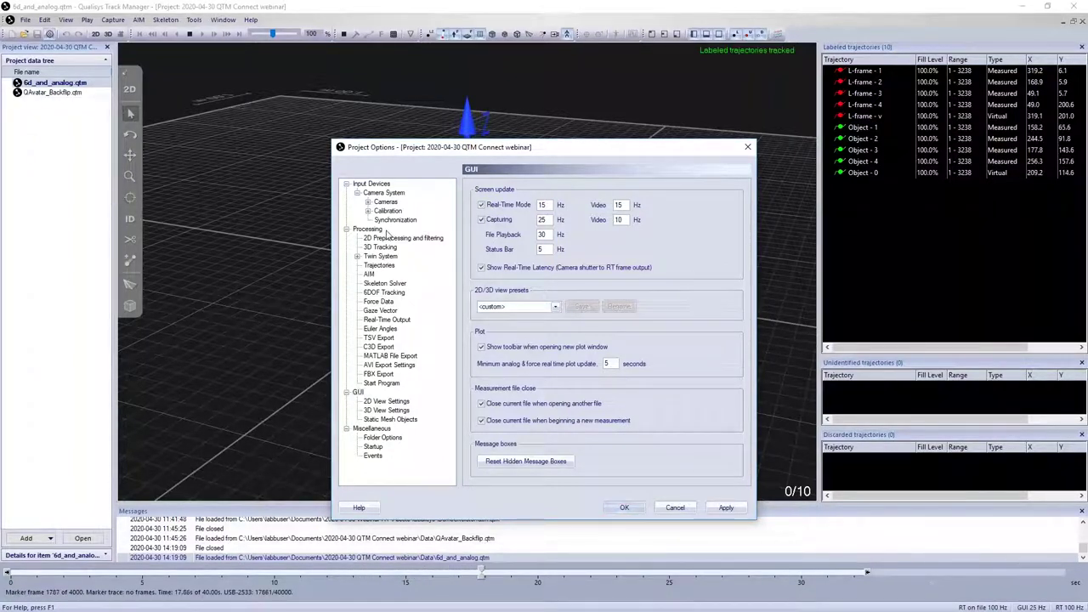
# Step: In the Camera System options, switch the real time frequency to reduced and back to the marker capture frequency, and accept the project options
pyautogui.click(382, 193)
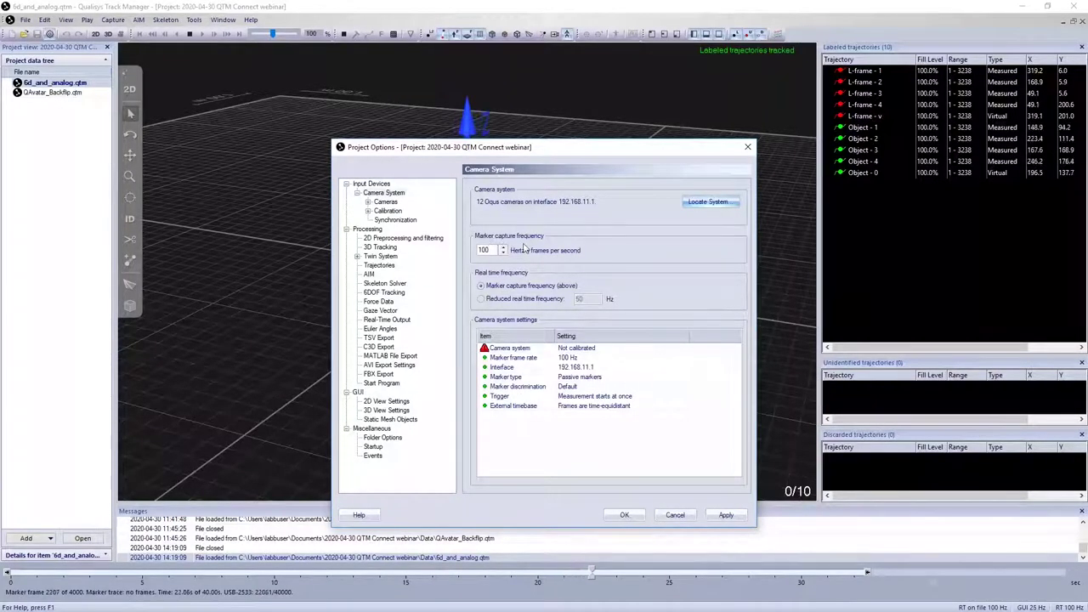
pyautogui.click(481, 299)
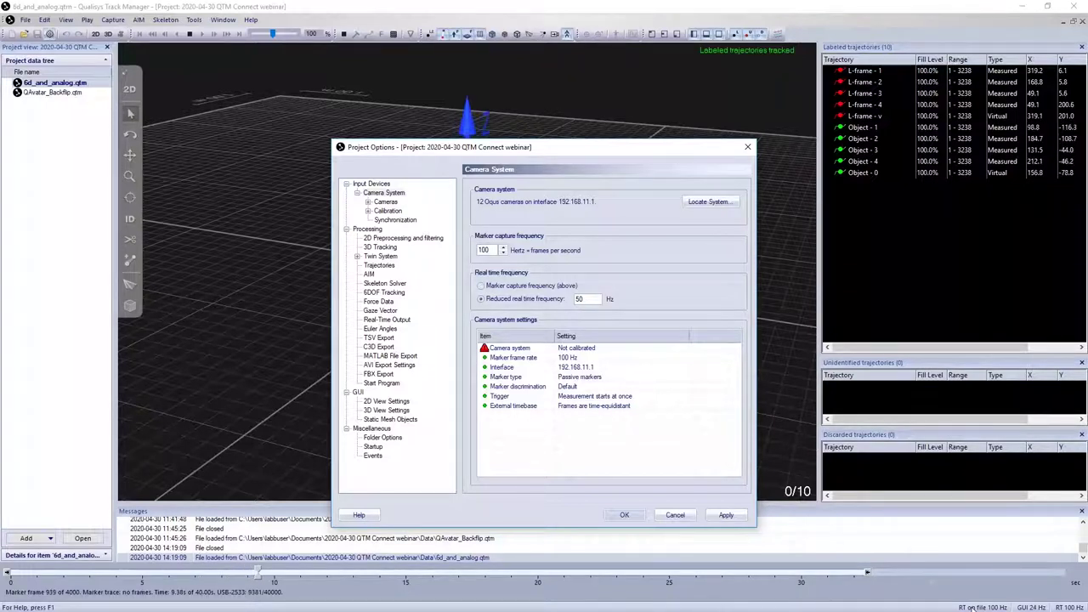
pyautogui.click(482, 287)
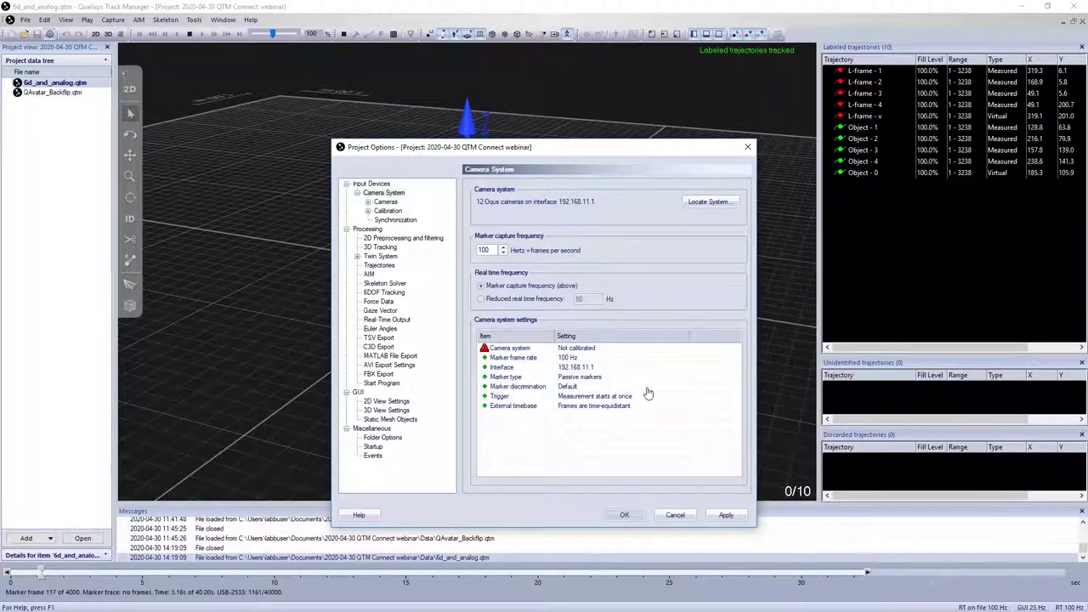
pyautogui.click(624, 515)
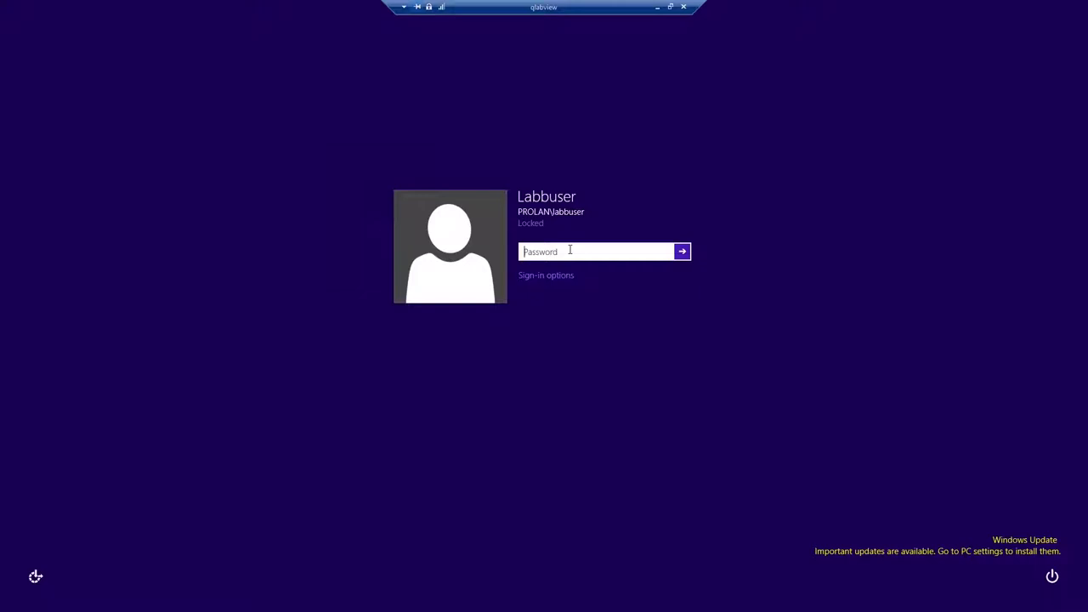
# Step: Sign in to the locked qlabview remote computer with the account password
pyautogui.write('•')
pyautogui.press('Return')
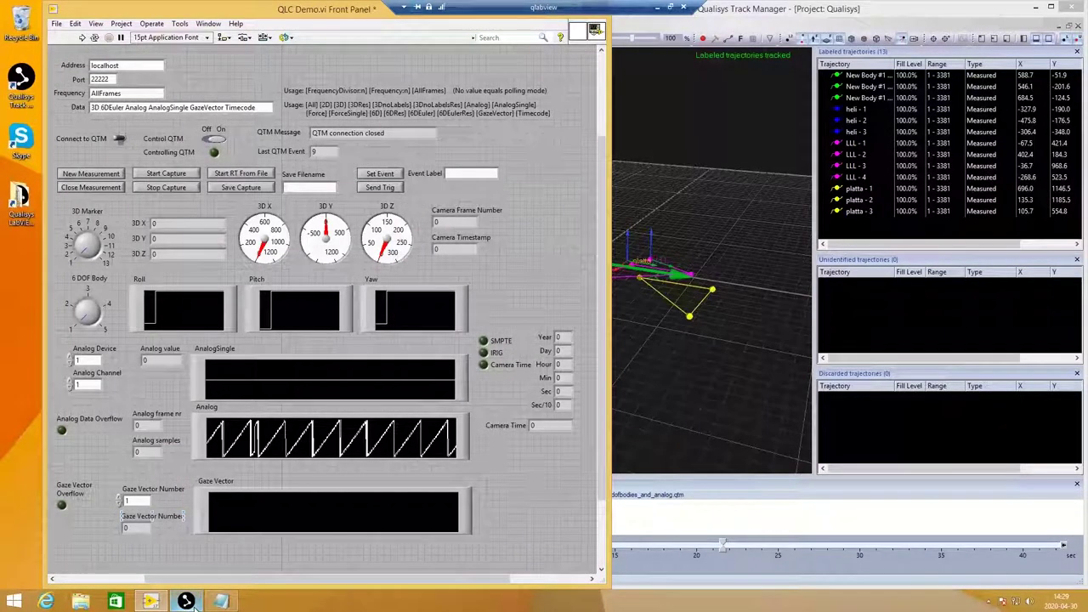
# Step: Examine the QTM message, address, frequency and measurement controls on the QLC Demo front panel in LabVIEW
pyautogui.click(345, 132)
pyautogui.click(140, 90)
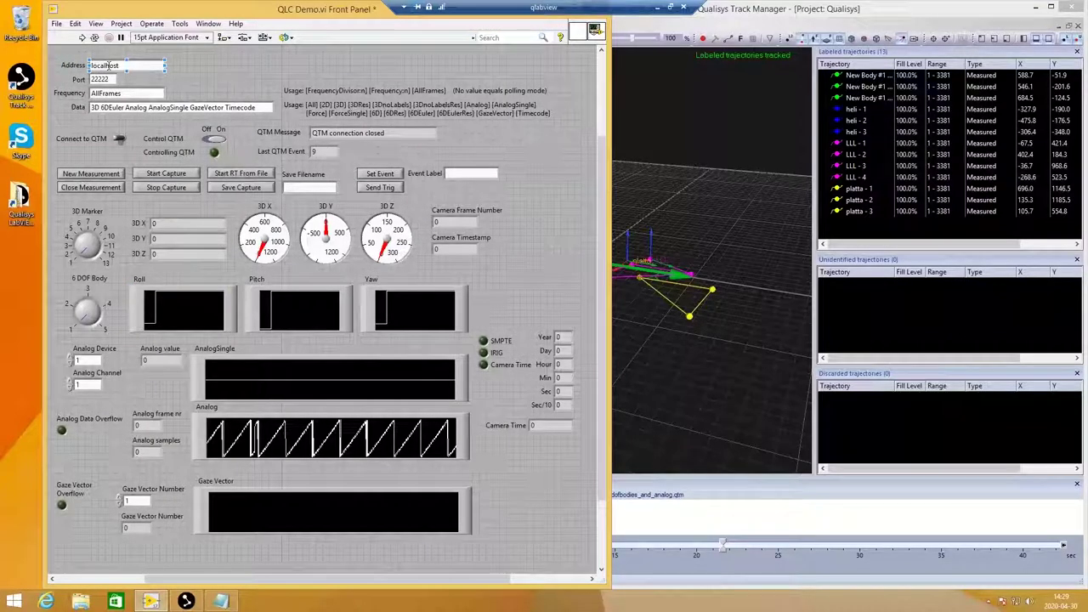
pyautogui.click(107, 93)
pyautogui.click(119, 175)
# Step: Switch to Qualisys Track Manager and play the 6dofbodies_and_analog file with real-time output
pyautogui.click(769, 22)
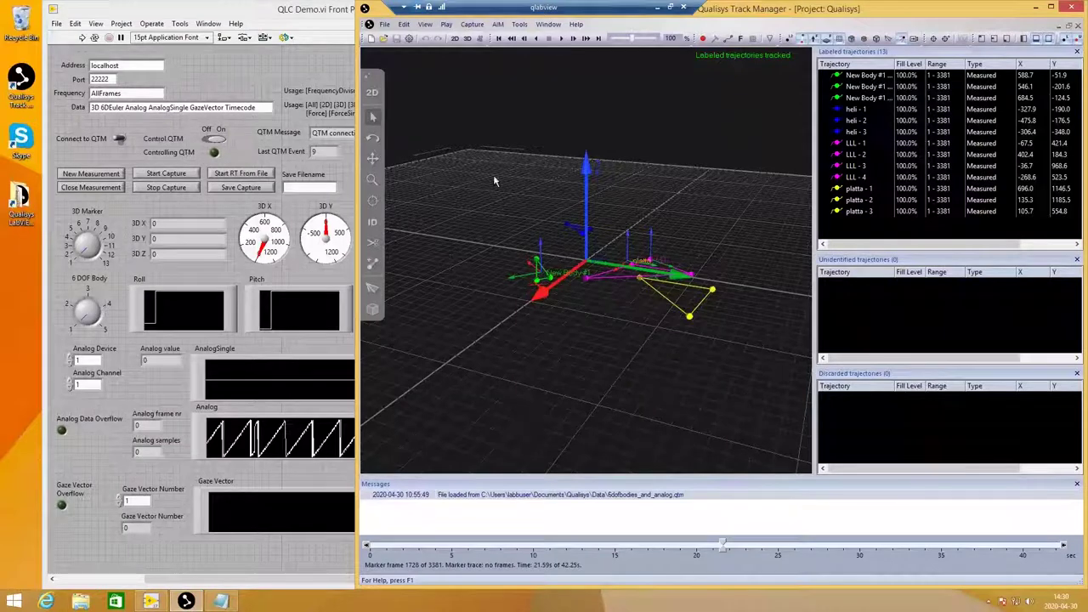
pyautogui.click(446, 24)
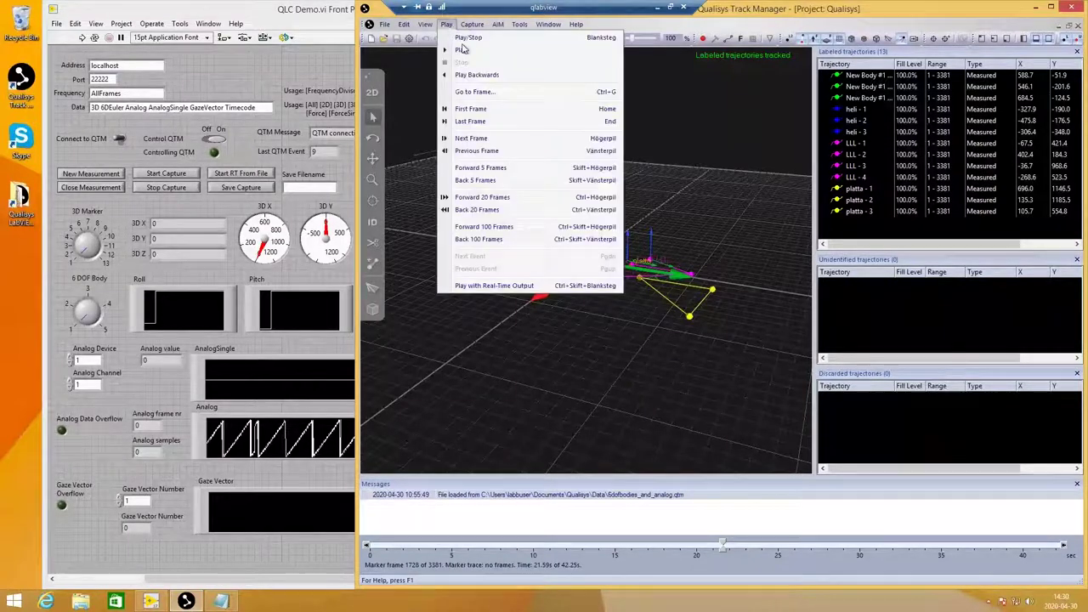
pyautogui.click(528, 289)
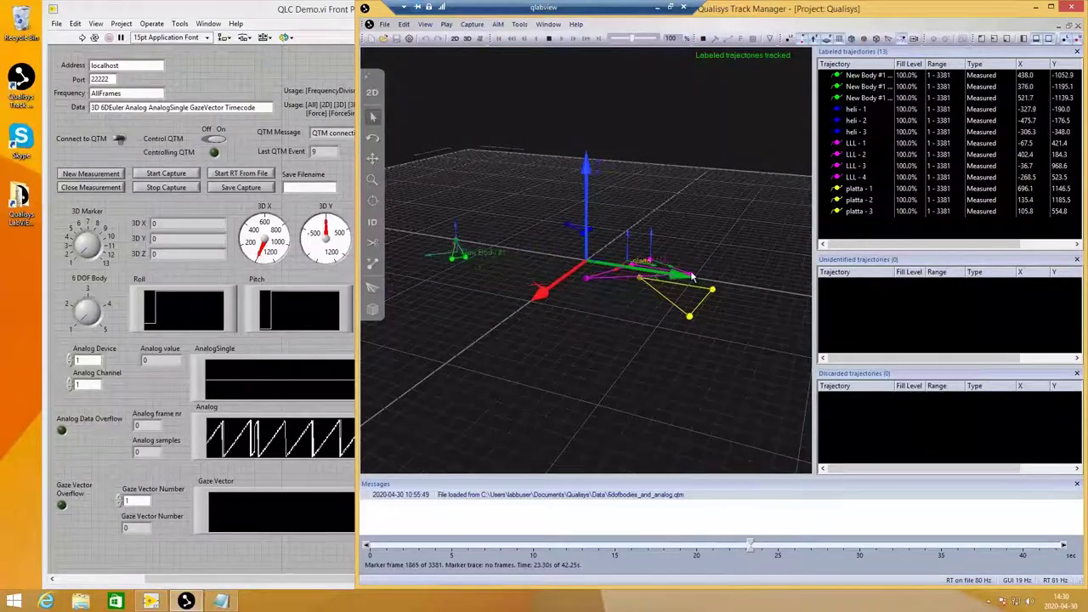
# Step: Return to the QLC Demo front panel in LabVIEW, run the VI continuously and switch on its connection to QTM
pyautogui.click(211, 15)
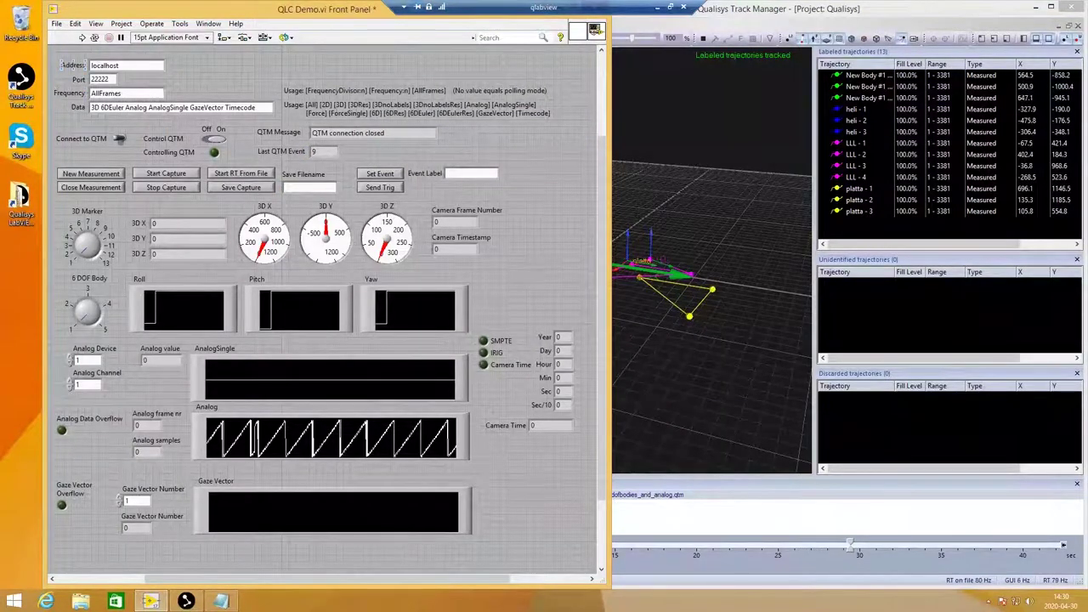
pyautogui.click(95, 38)
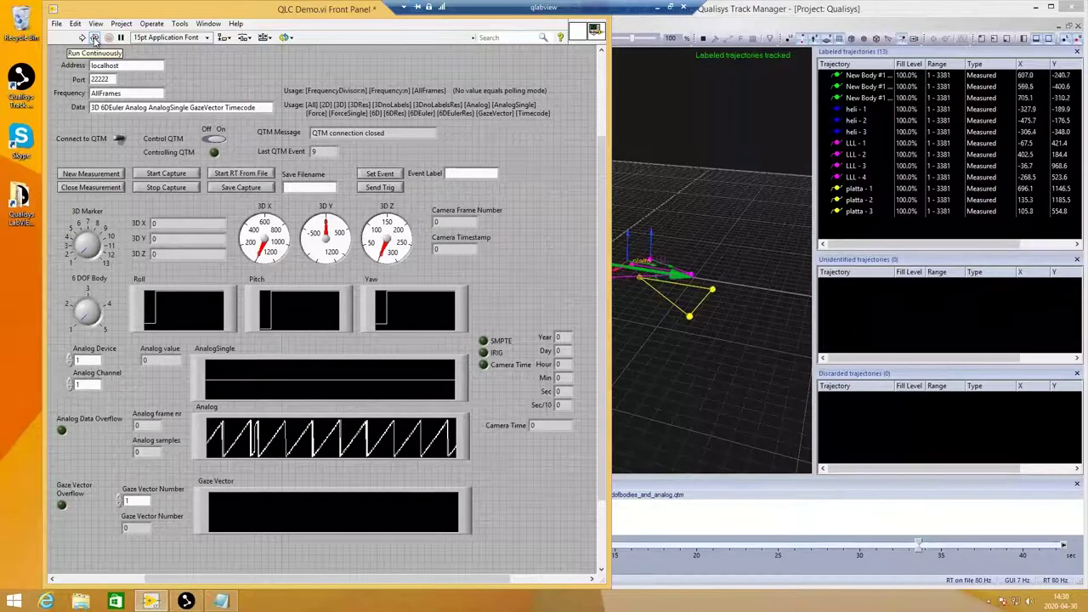
pyautogui.click(95, 38)
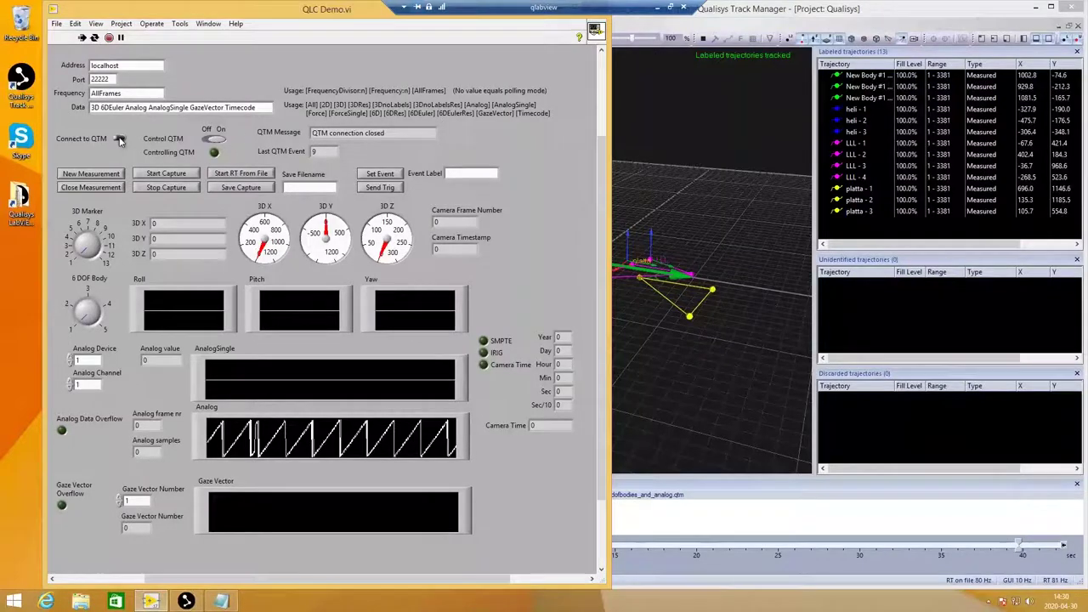
pyautogui.click(121, 140)
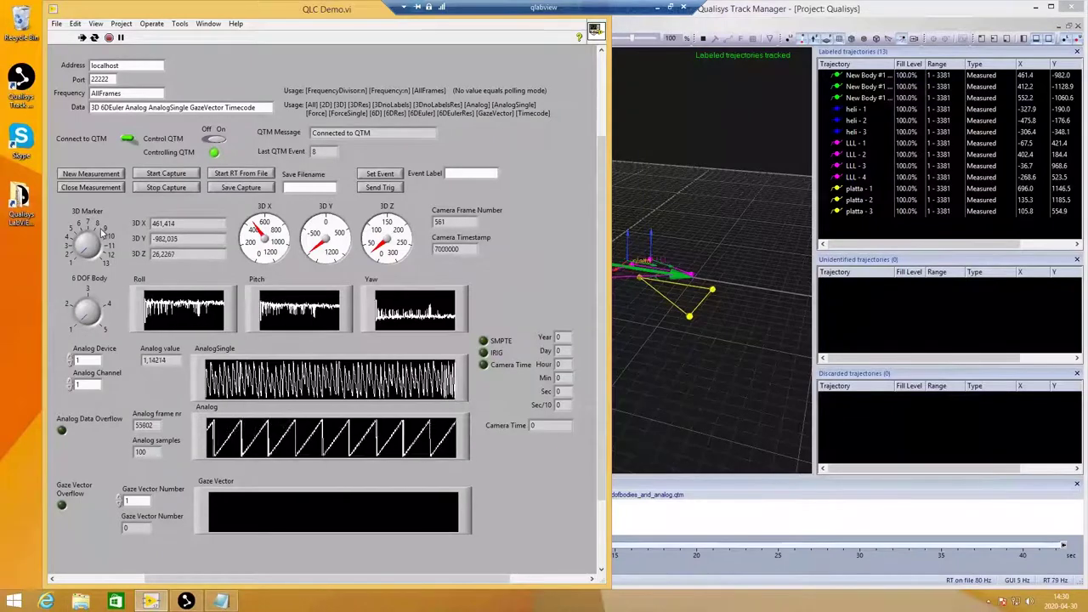
# Step: Stop the capture from the QLC Demo panel and place the Qualisys Track Manager window so its 3D view shows beside the panel
pyautogui.click(163, 188)
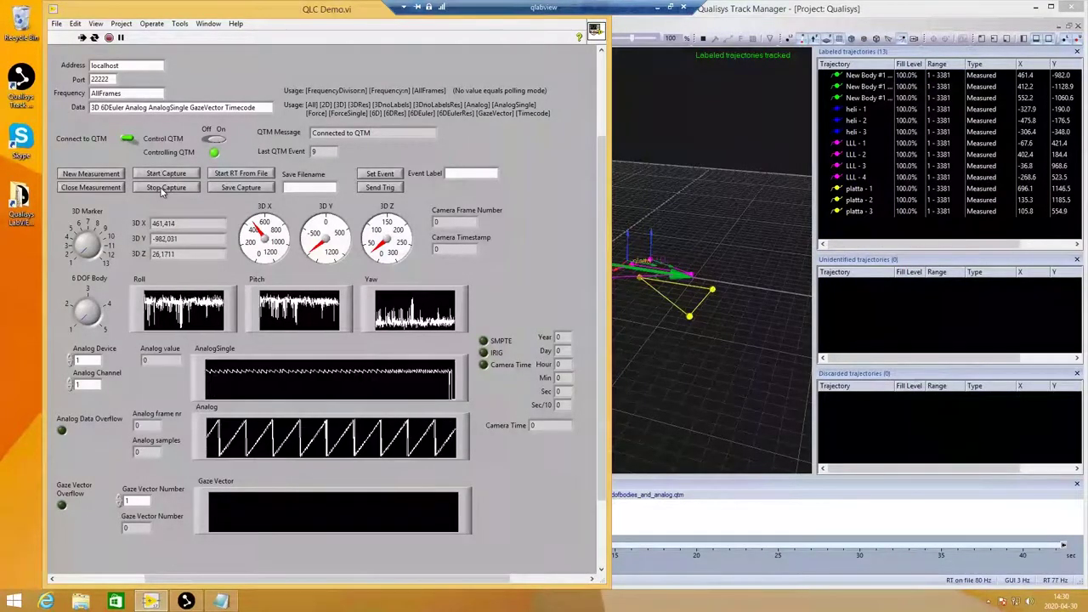
pyautogui.moveTo(747, 9); pyautogui.dragTo(950, 12)
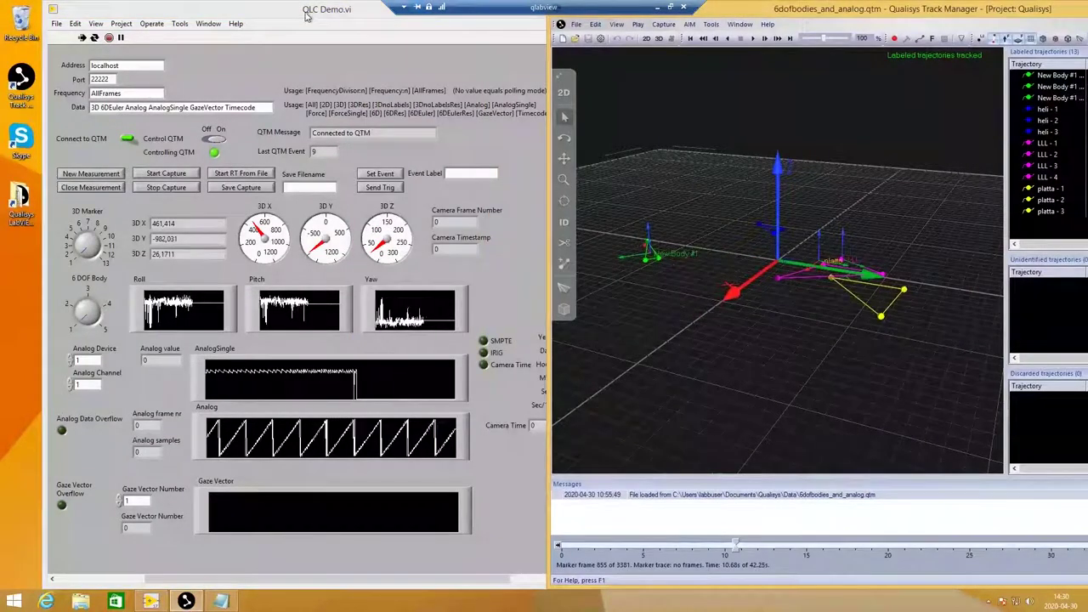
pyautogui.click(255, 334)
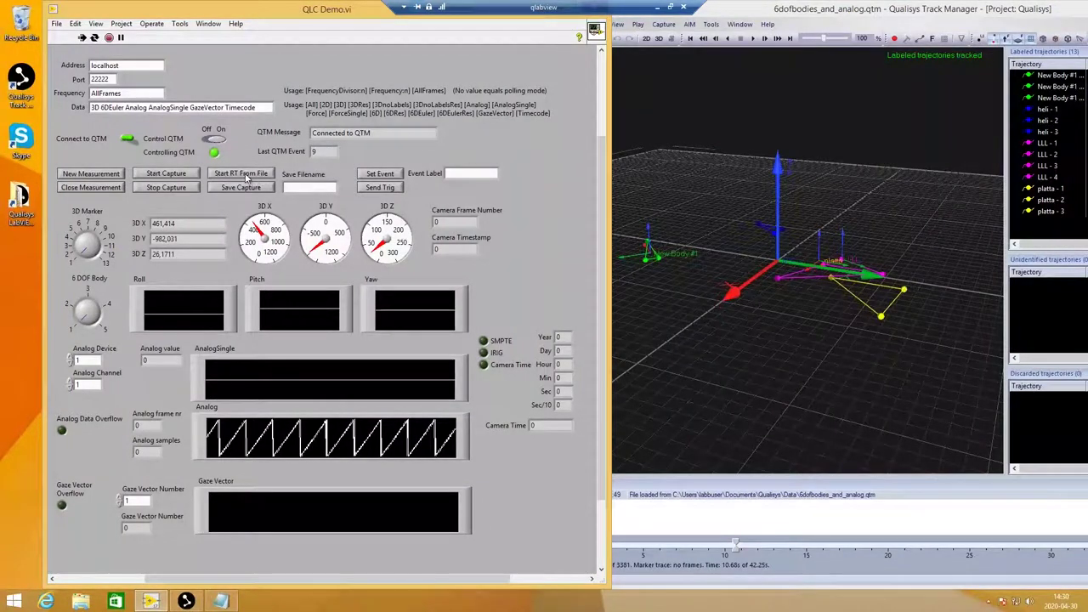
# Step: Start and stop real-time playback from file on the QLC Demo panel, and turn the 3D Marker dial to 3
pyautogui.click(242, 174)
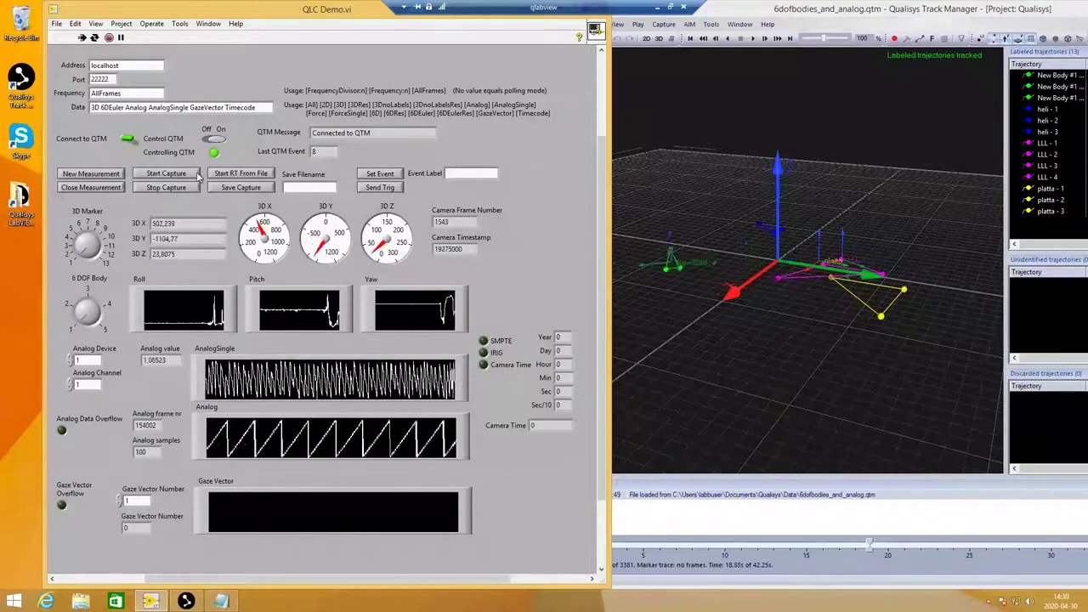
pyautogui.click(176, 190)
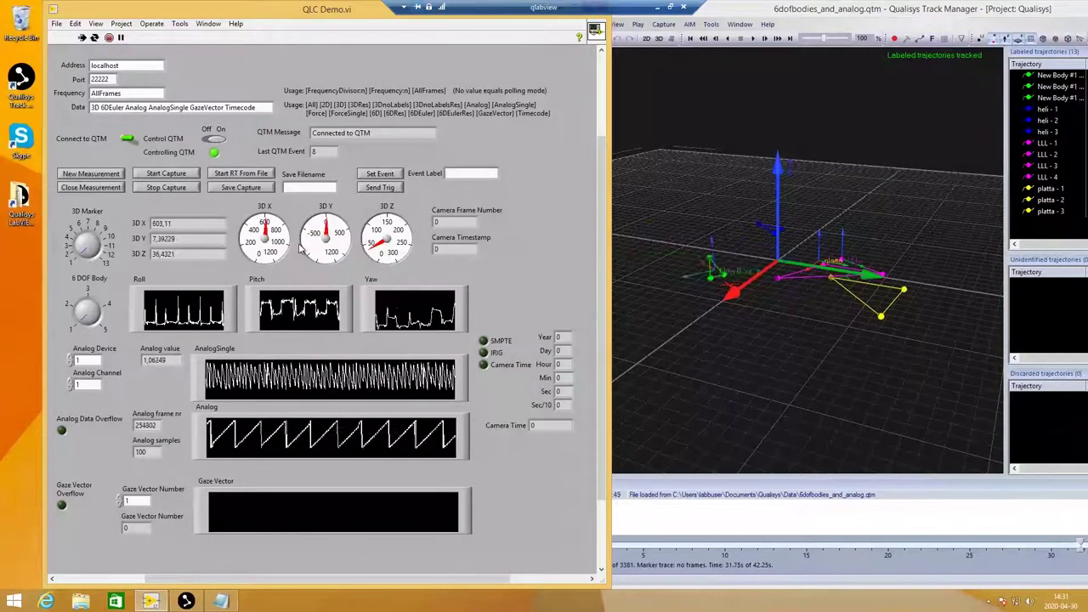
pyautogui.moveTo(98, 242); pyautogui.dragTo(75, 249)
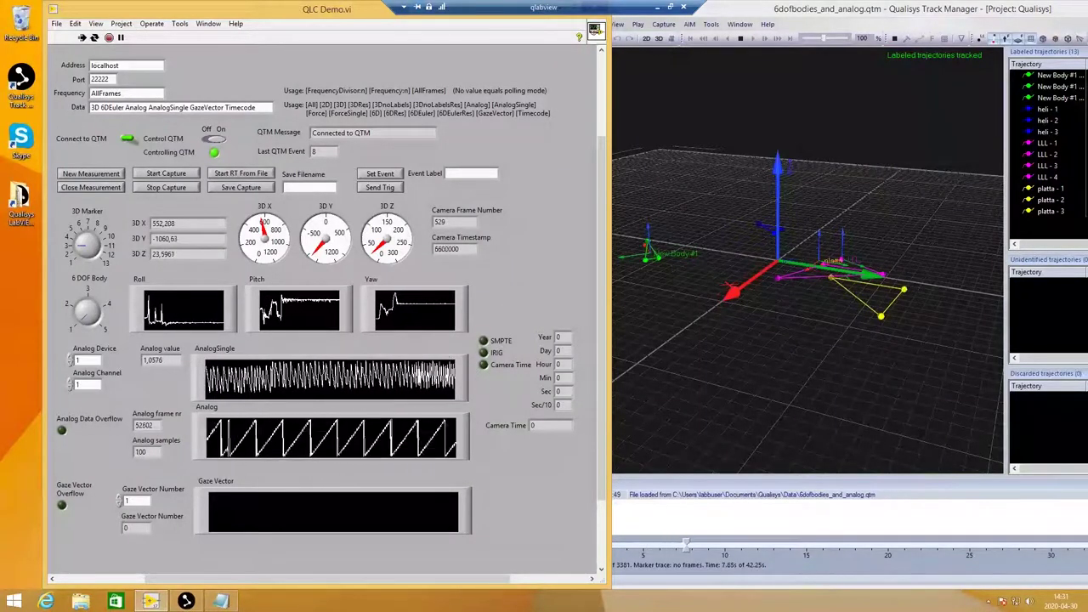
# Step: Show the QLC Demo block diagram, examine how its QLC blocks are wired to the controls and indicators, and close the diagram
pyautogui.click(211, 25)
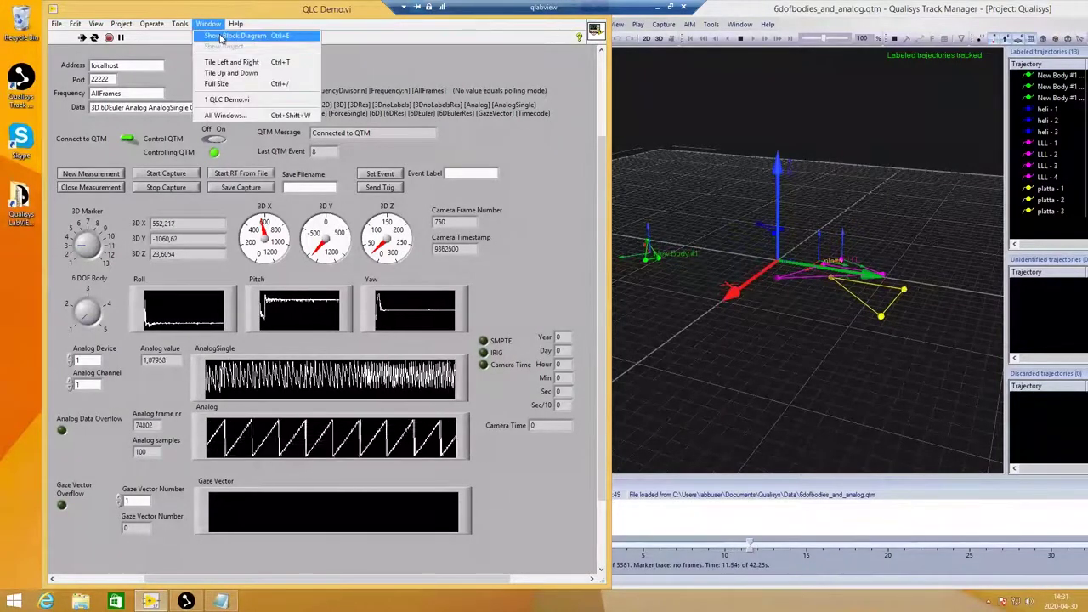
pyautogui.click(238, 37)
pyautogui.moveTo(170, 119); pyautogui.dragTo(277, 41)
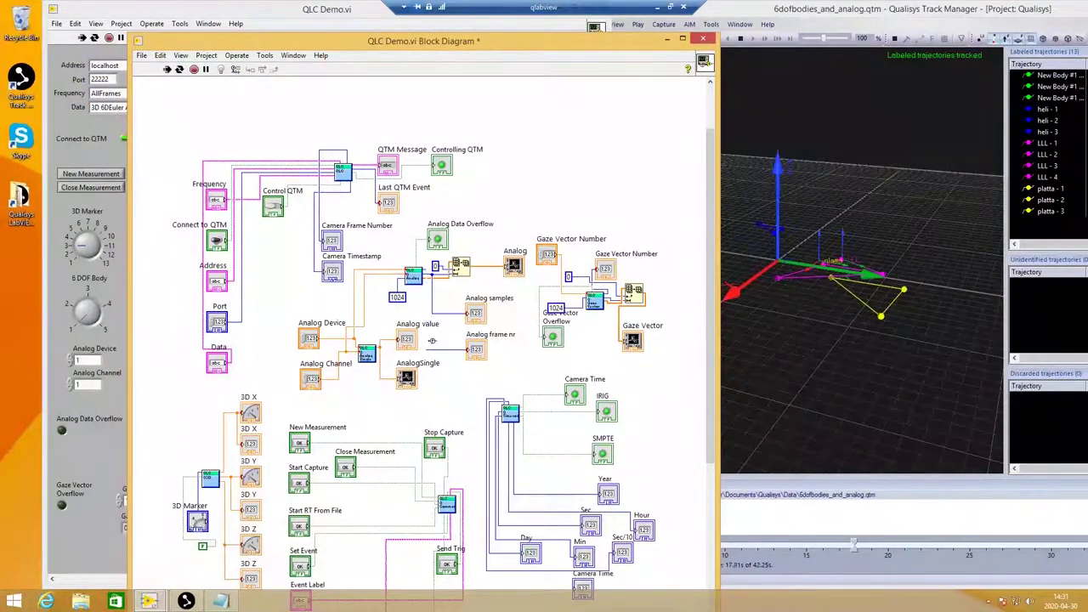
pyautogui.moveTo(316, 41); pyautogui.dragTo(287, 66)
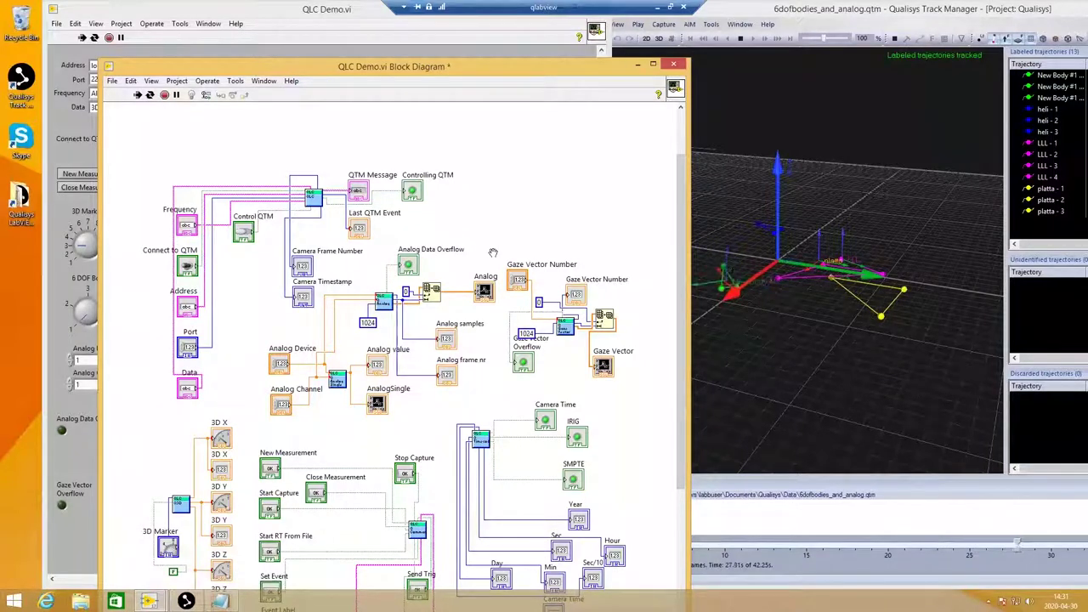
pyautogui.click(674, 67)
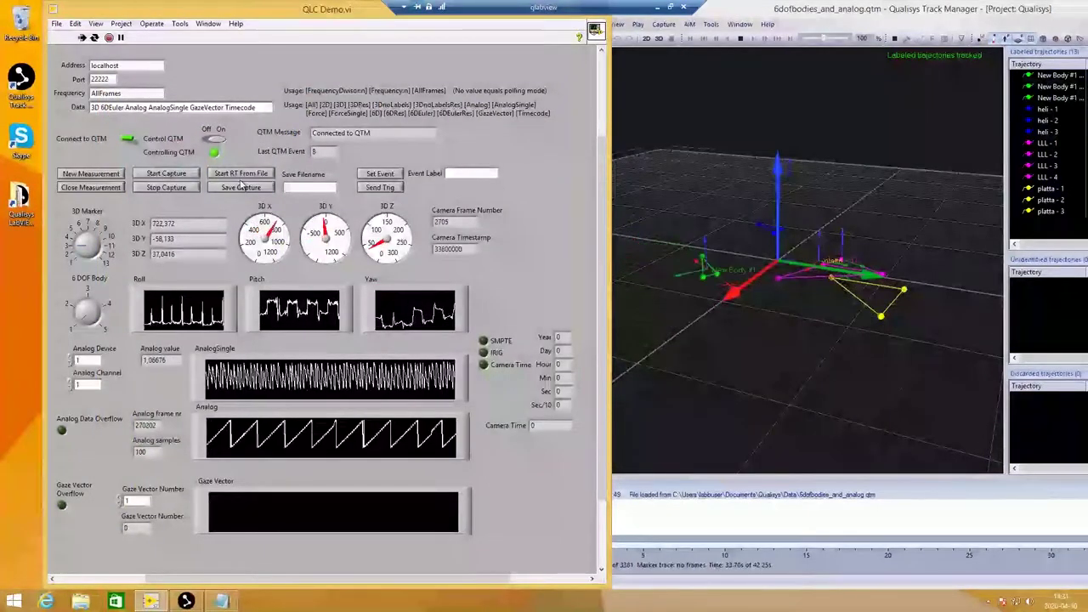
# Step: Switch off the QLC Demo panel's connection to QTM
pyautogui.click(123, 140)
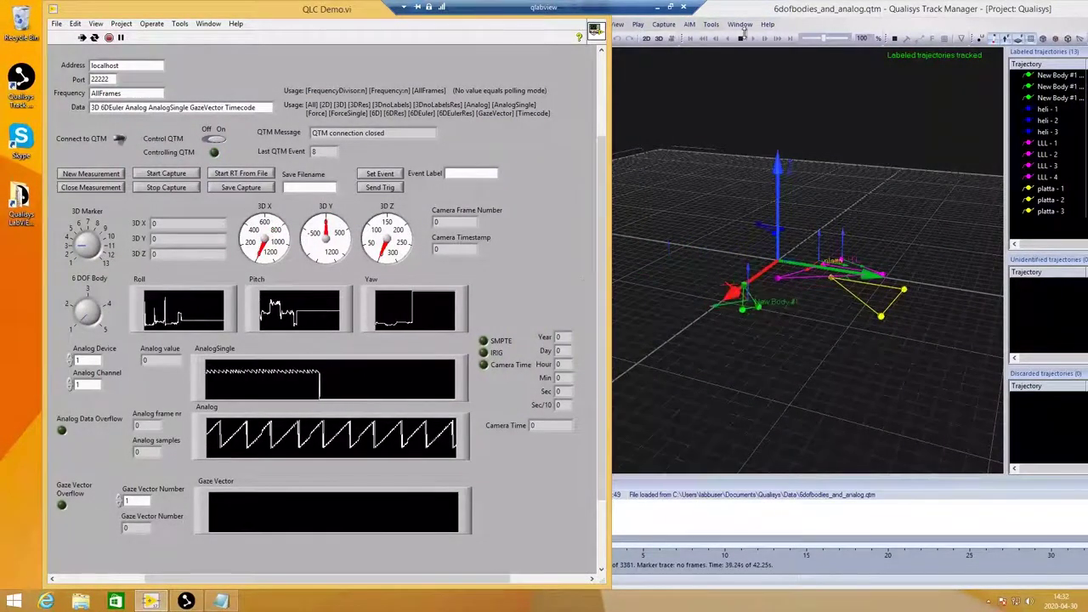
pyautogui.click(726, 220)
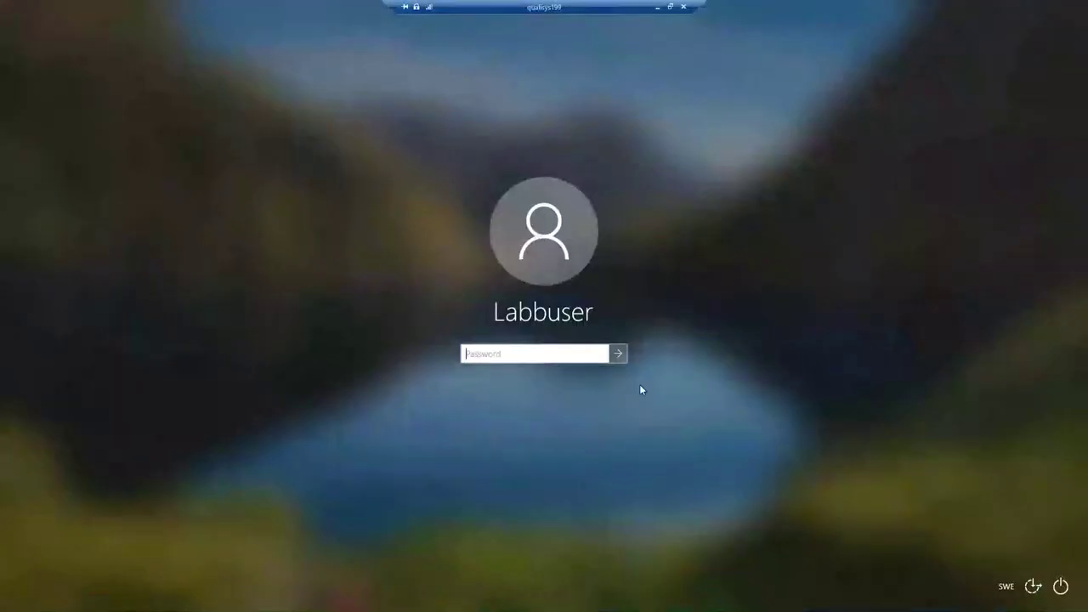
# Step: Sign in to the locked qualisys199 remote computer with the account password
pyautogui.write('•••••••')
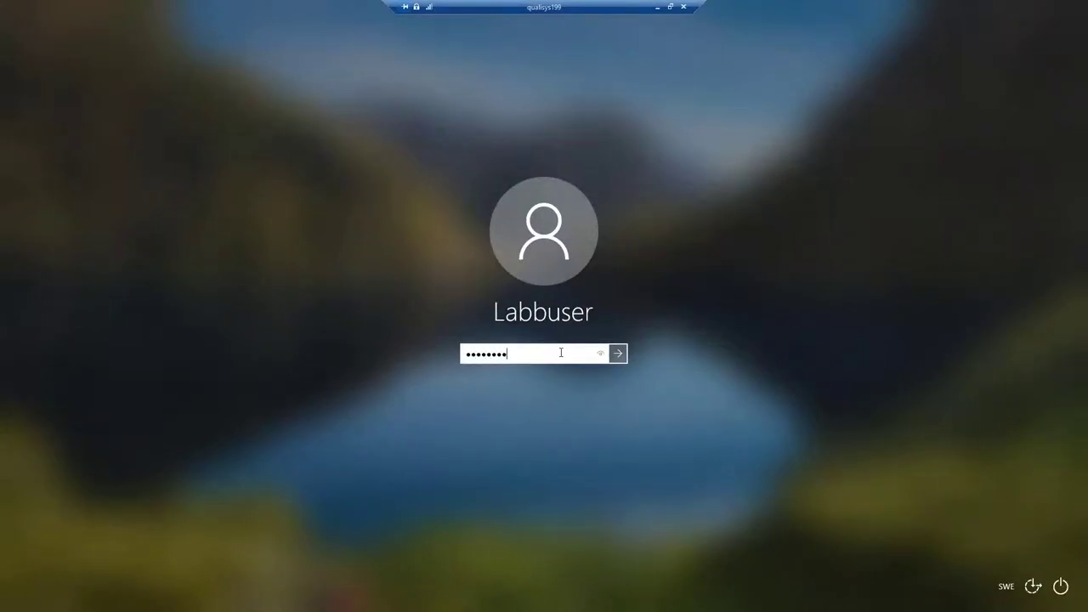
pyautogui.press('Return')
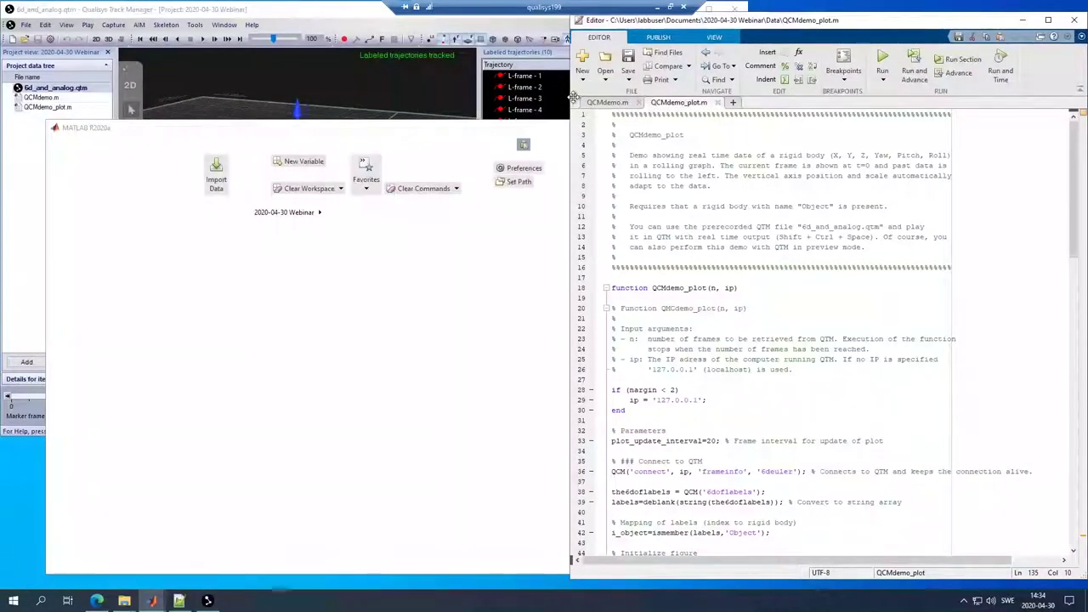
# Step: Show the QCMdemo.m script in the MATLAB editor and bring the QTM and MATLAB Command Window windows into view beside it
pyautogui.click(607, 102)
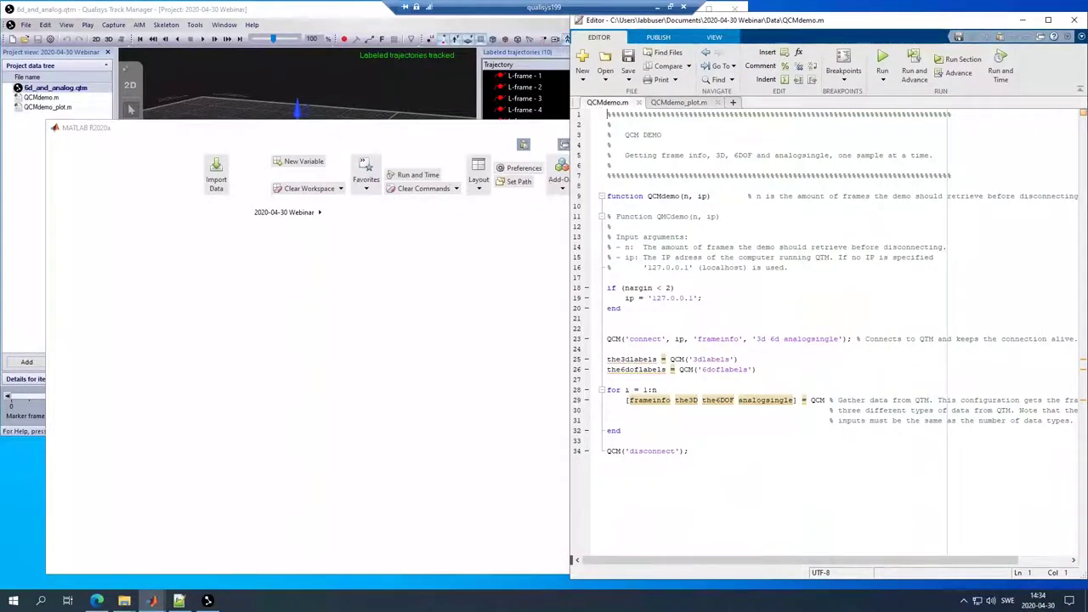
pyautogui.click(277, 11)
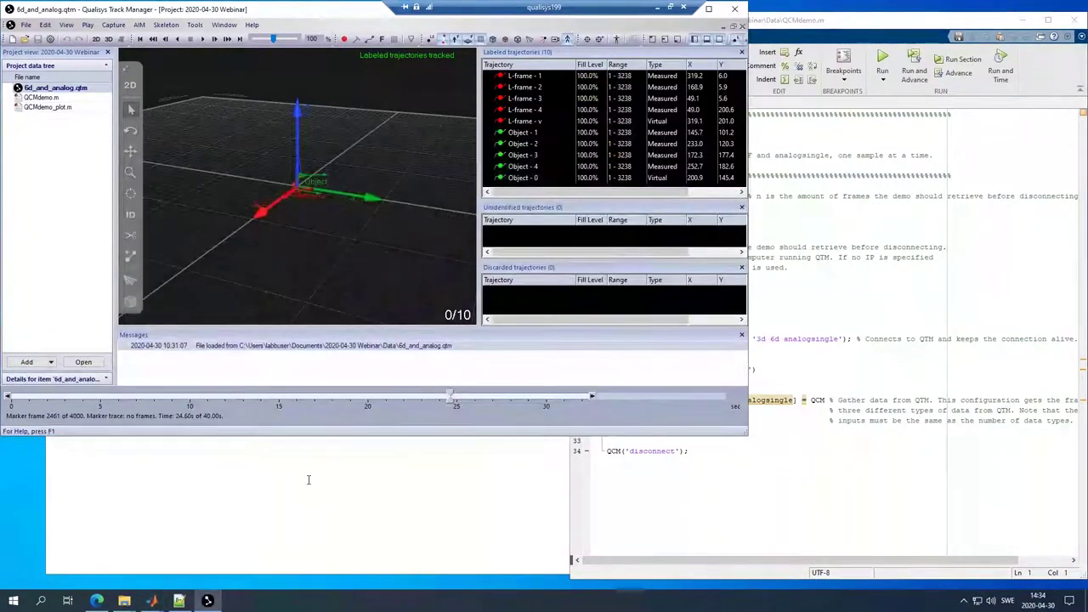
pyautogui.click(316, 485)
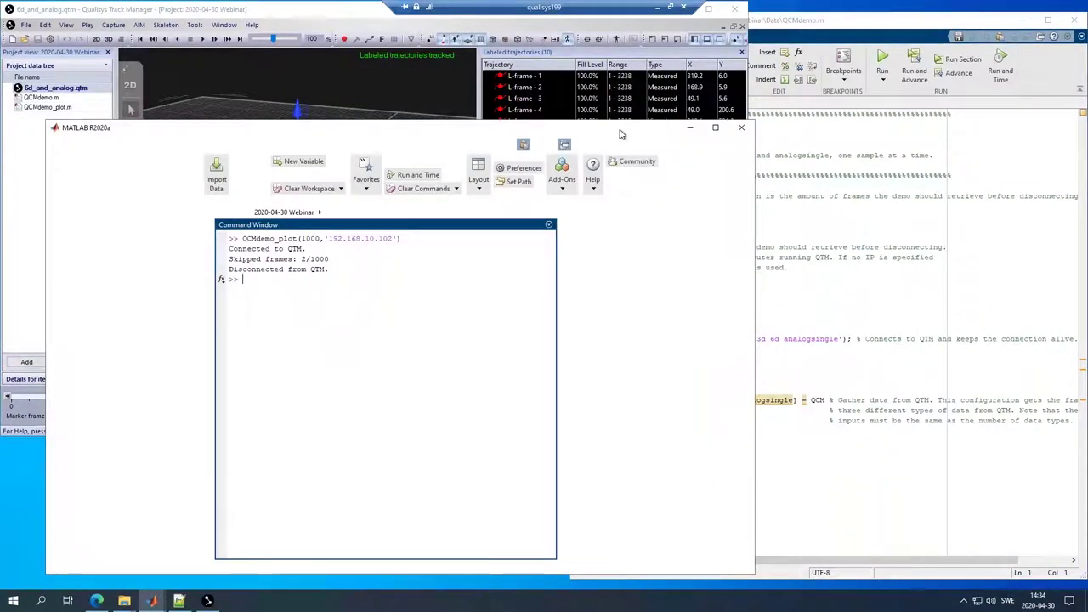
pyautogui.moveTo(627, 132); pyautogui.dragTo(620, 130)
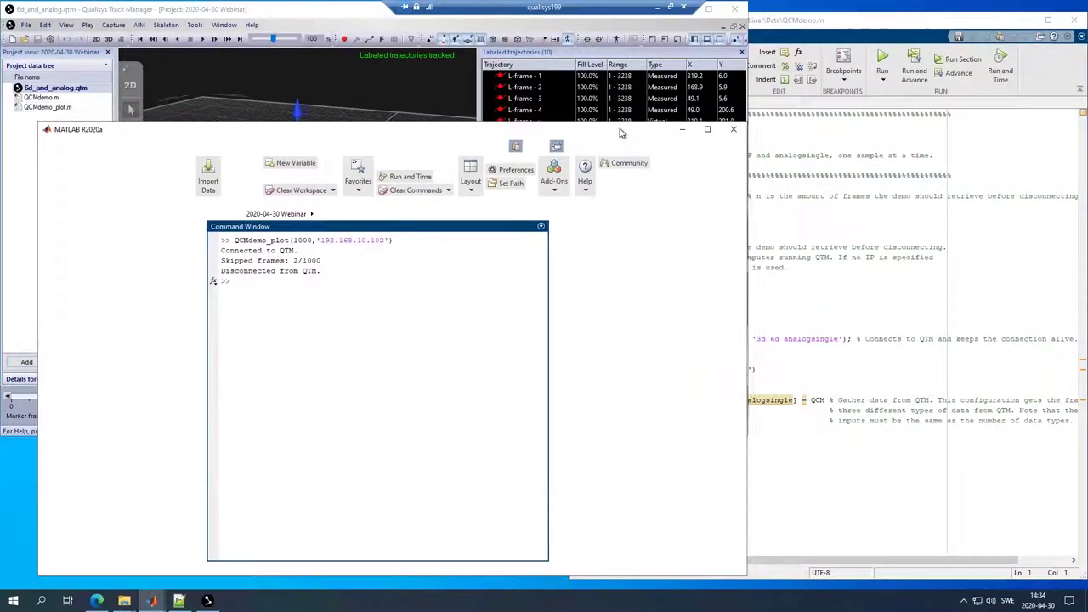
pyautogui.click(775, 24)
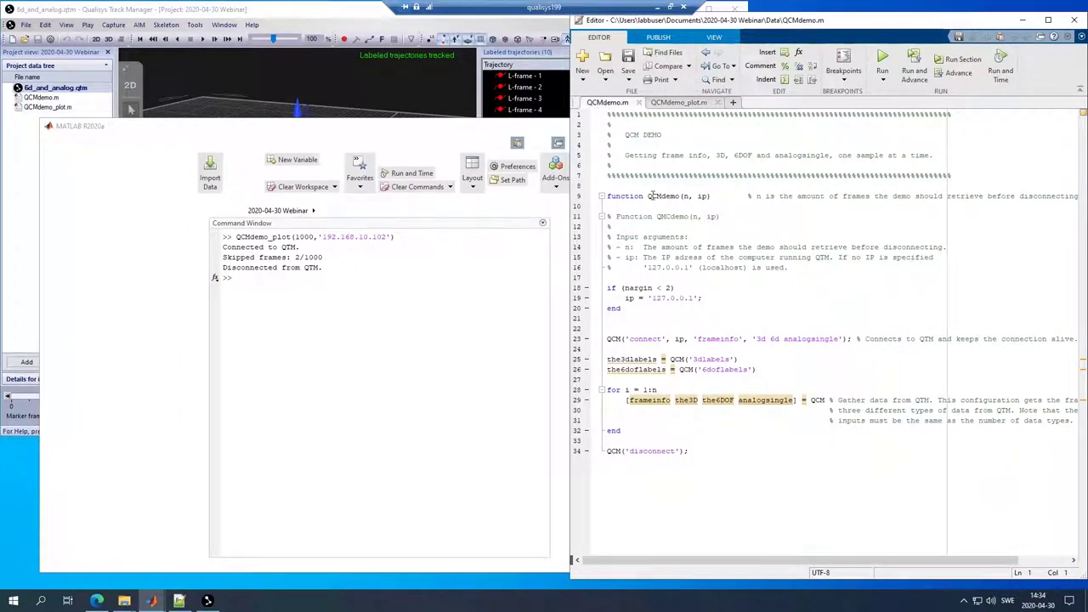
# Step: Open the QTM Connect for MATLAB folder and examine its path, PDF manual, QCM files and the two demo scripts
pyautogui.click(125, 600)
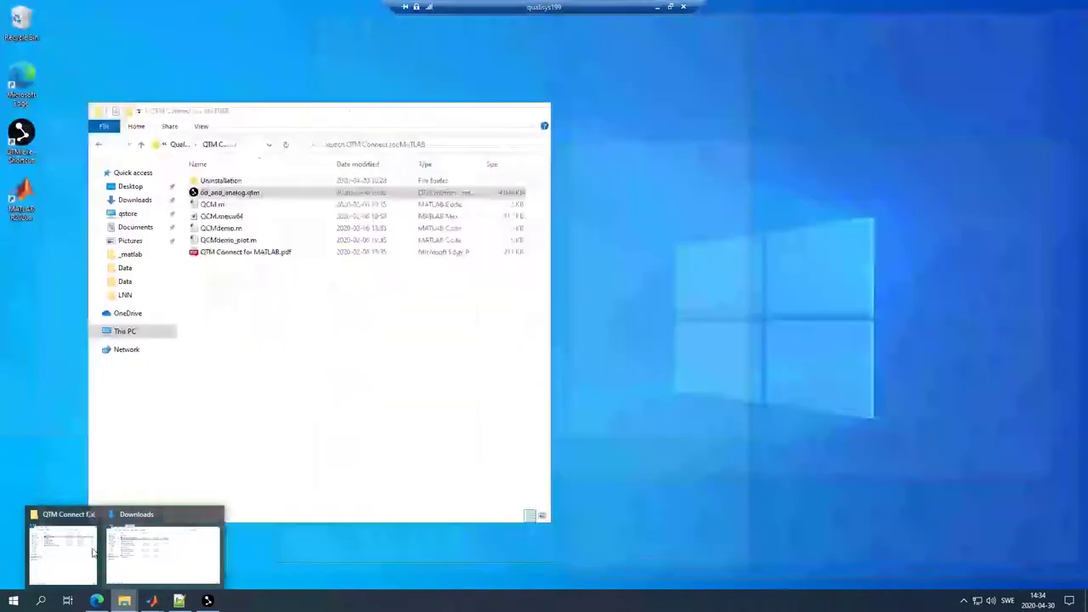
pyautogui.click(73, 553)
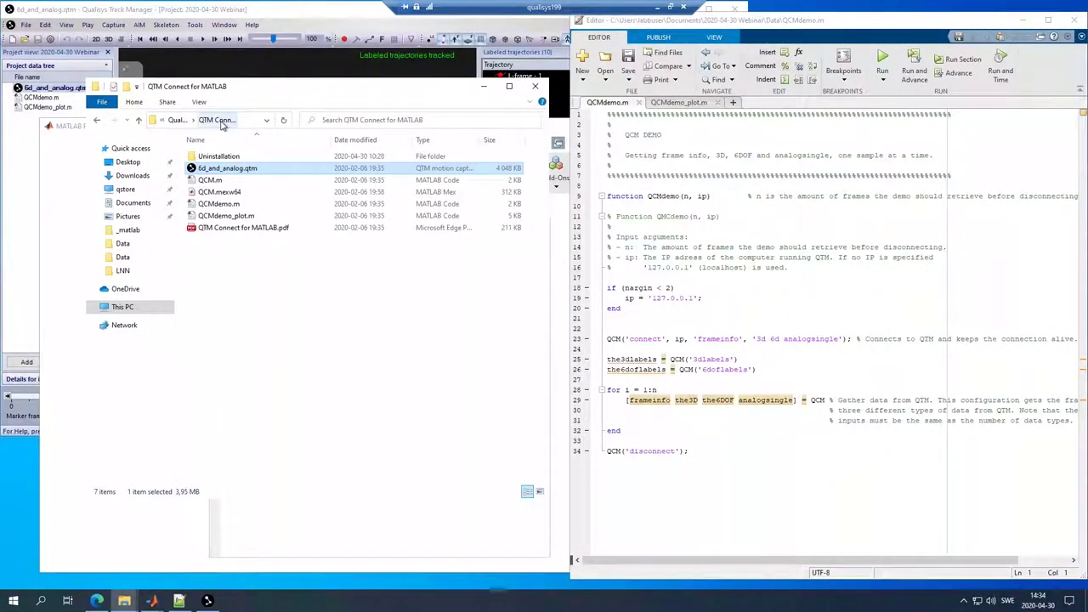
pyautogui.click(251, 124)
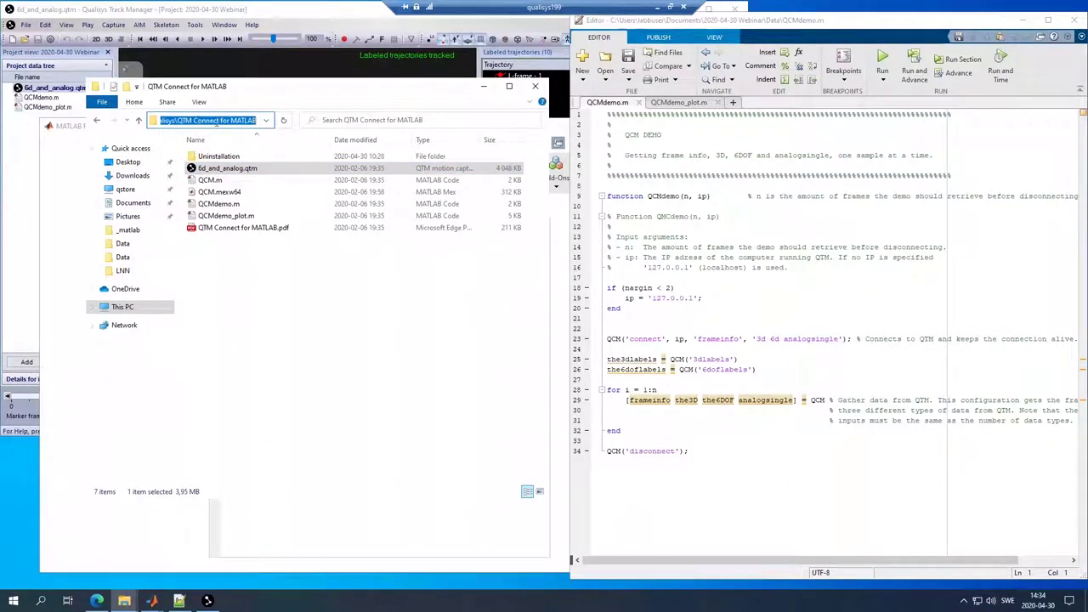
pyautogui.click(218, 182)
pyautogui.click(214, 229)
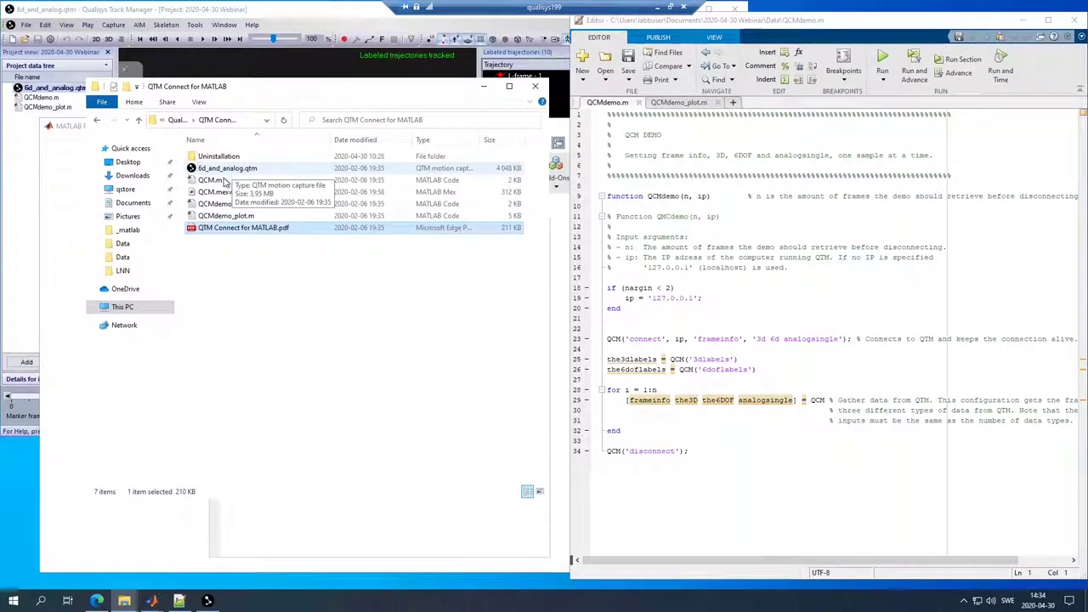
pyautogui.click(230, 183)
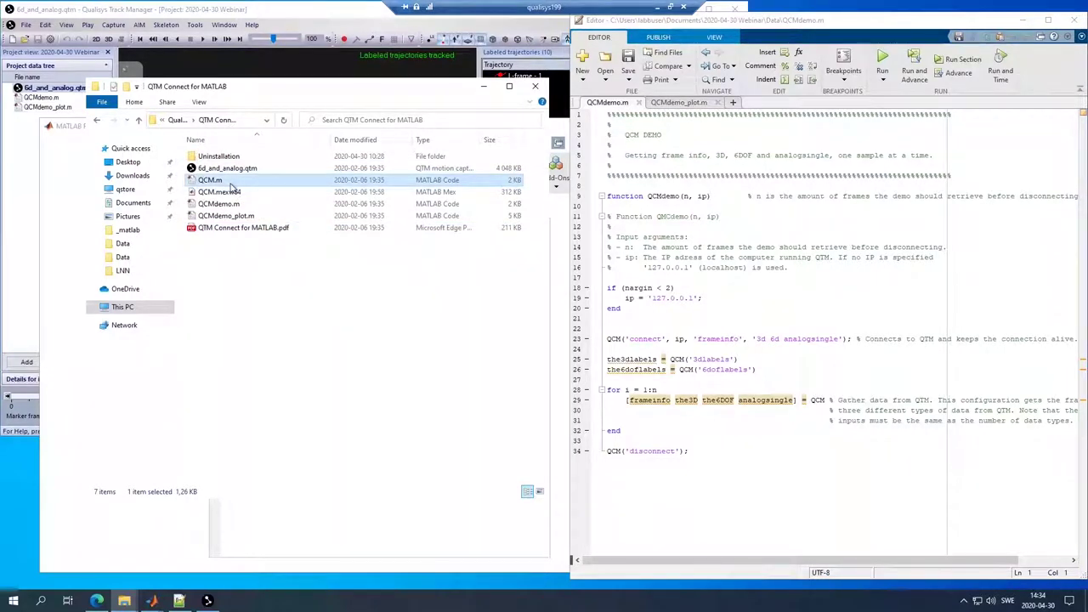
pyautogui.click(234, 215)
pyautogui.click(226, 207)
pyautogui.click(226, 217)
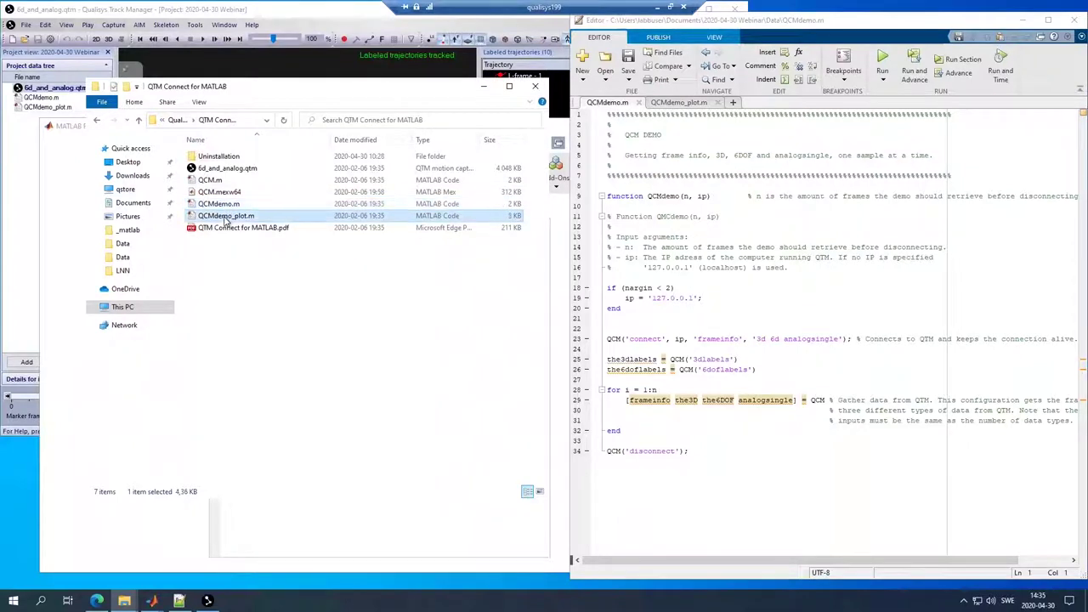
pyautogui.click(219, 204)
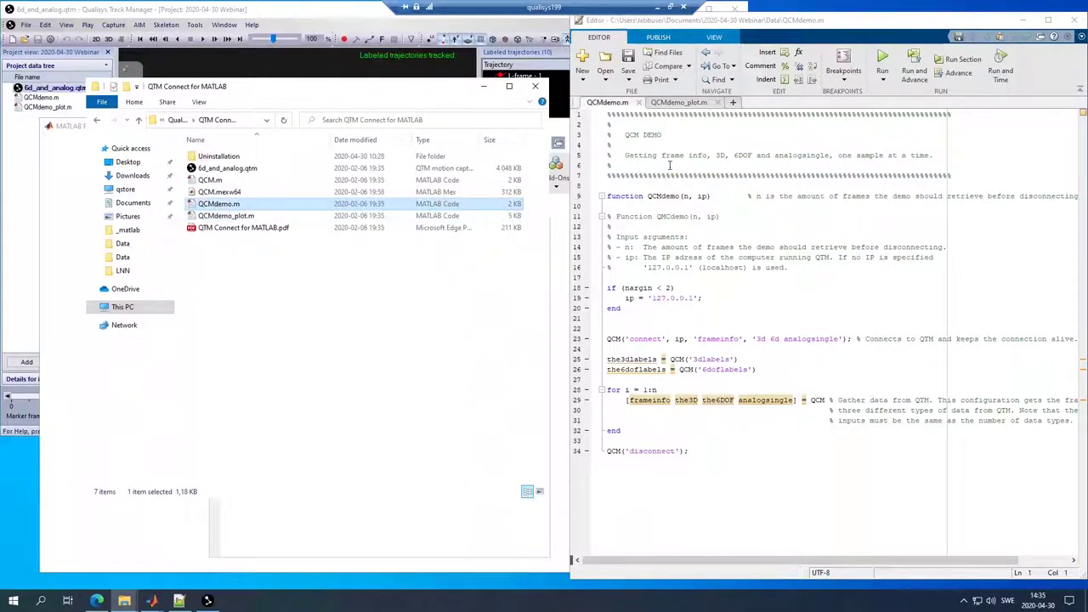
# Step: Examine the QCMdemo.m code: the QCM connect call and its arguments, the 3D and 6DOF label queries, and the frame loop
pyautogui.click(665, 197)
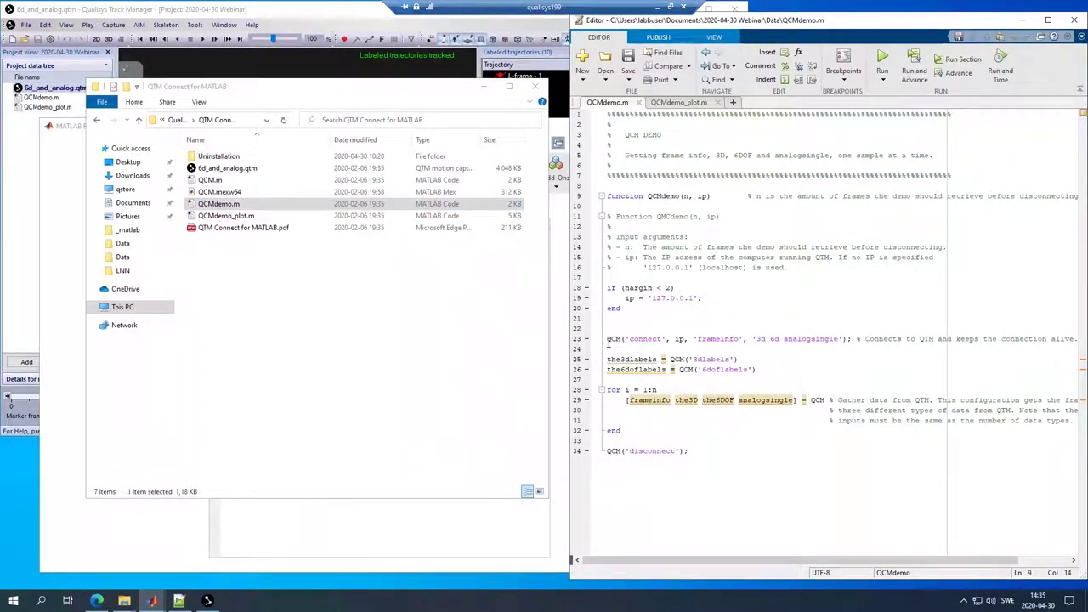
pyautogui.moveTo(608, 340); pyautogui.dragTo(683, 342)
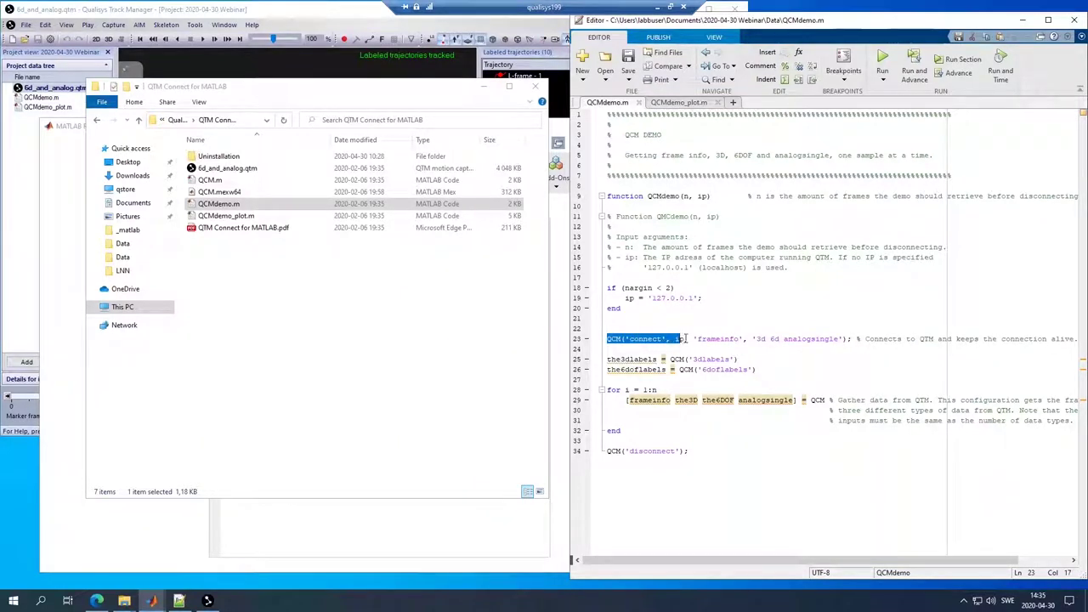
pyautogui.click(679, 341)
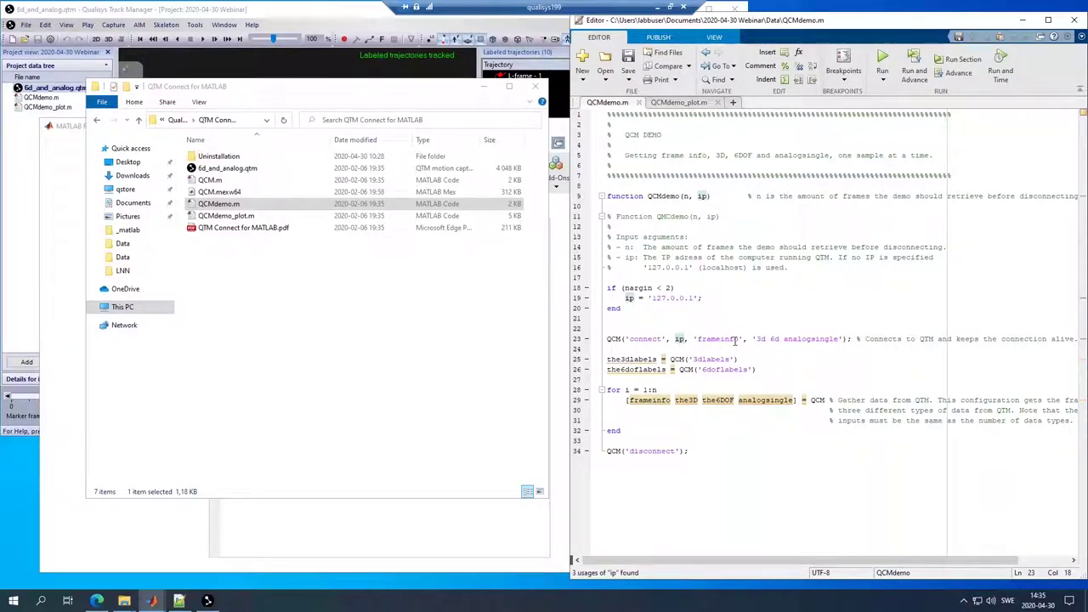
pyautogui.moveTo(690, 339); pyautogui.dragTo(845, 339)
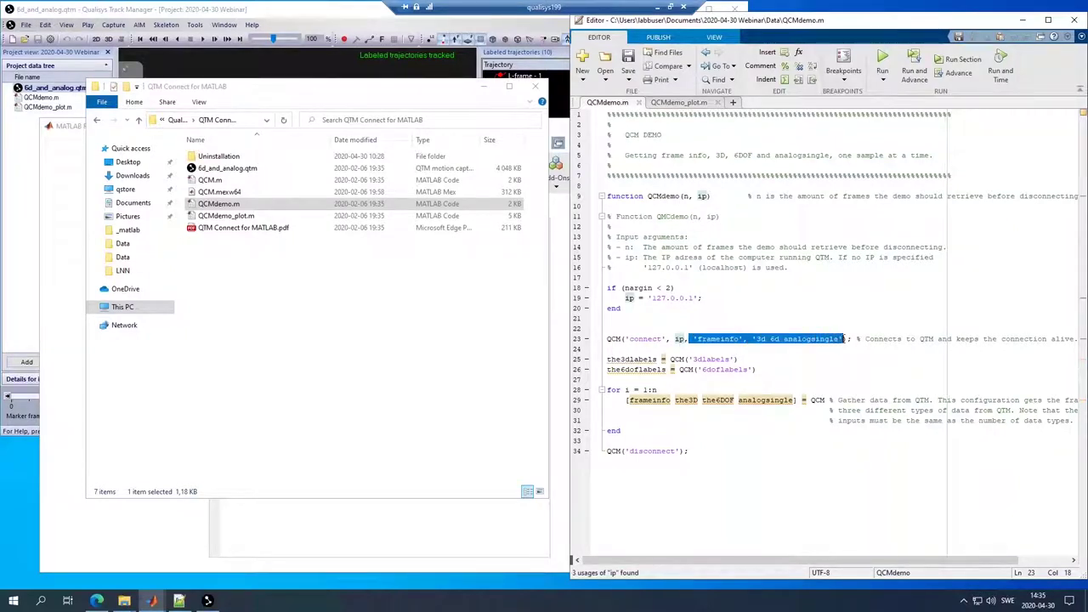
pyautogui.click(739, 360)
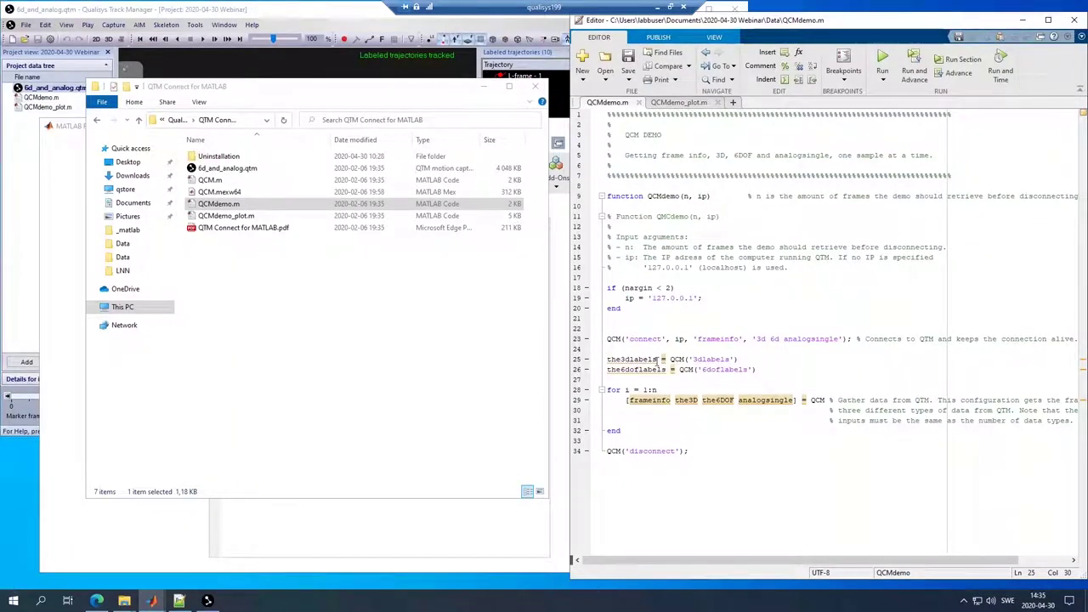
pyautogui.click(718, 360)
pyautogui.click(634, 359)
pyautogui.click(641, 370)
pyautogui.click(613, 389)
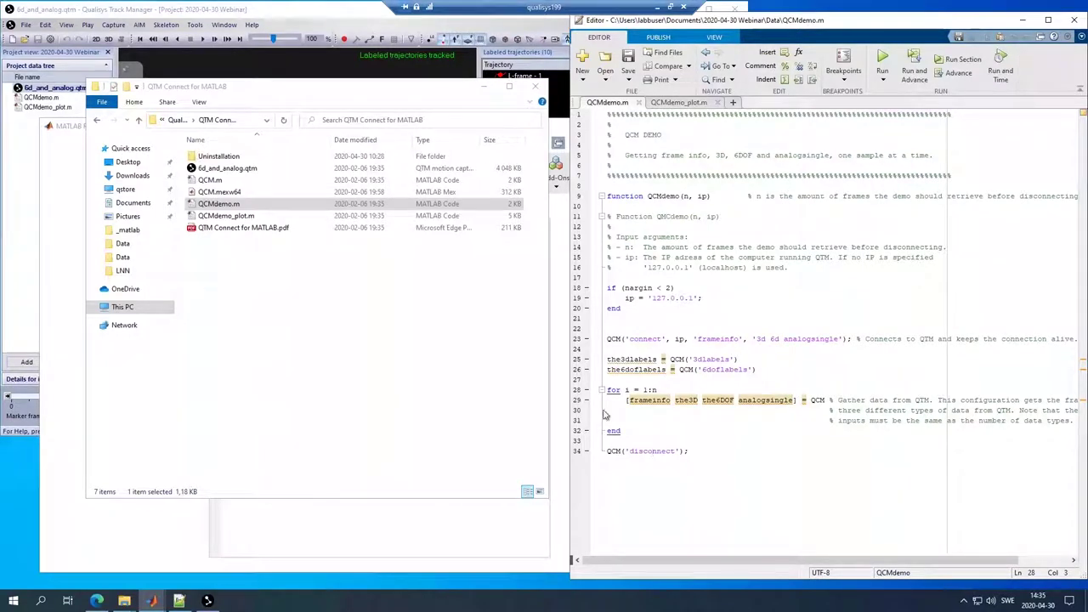
pyautogui.click(815, 400)
pyautogui.doubleClick(816, 399)
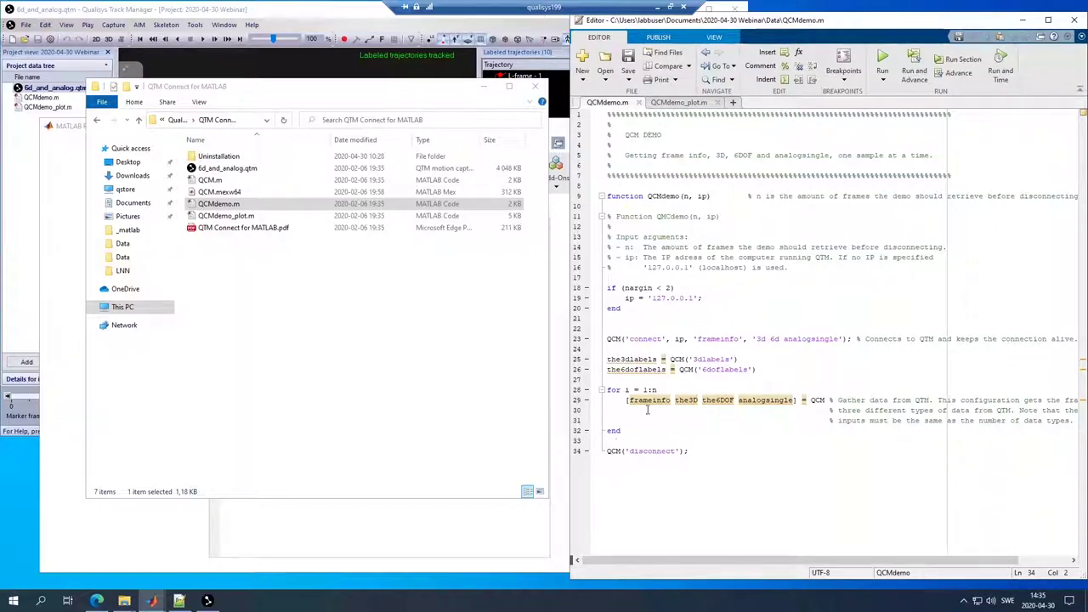
# Step: Enter the command QCMdemo(100) in the MATLAB Command Window
pyautogui.click(437, 535)
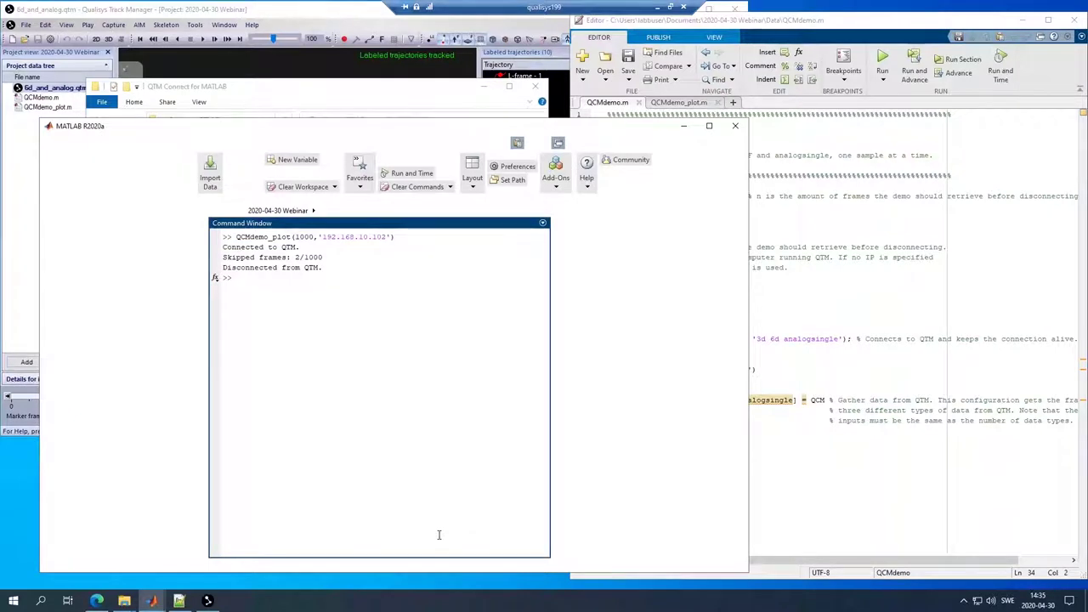
pyautogui.write('QCMdemo(')
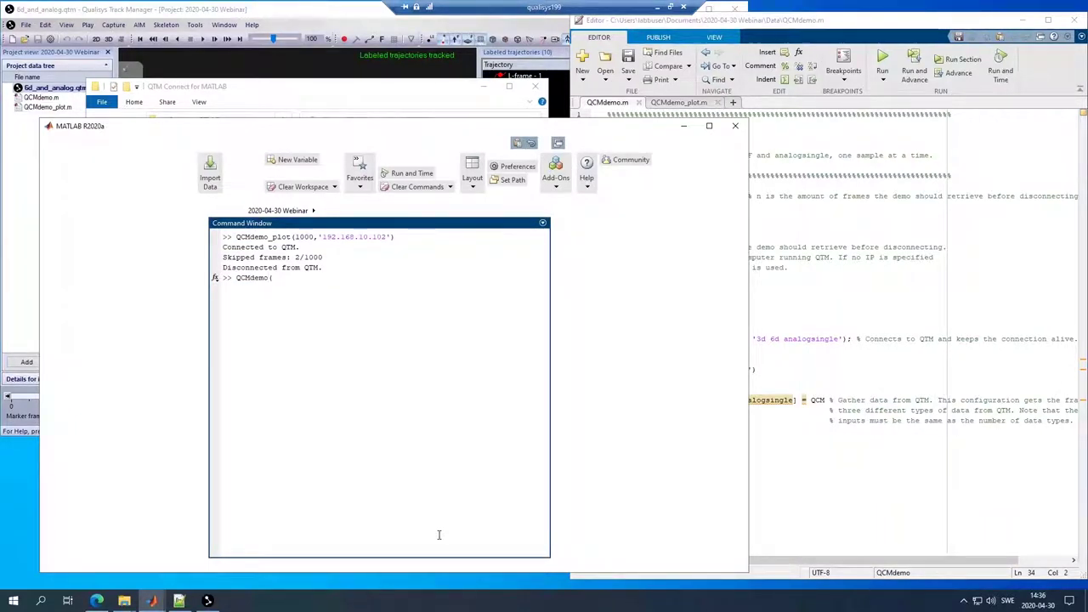
pyautogui.write('100)')
pyautogui.press('Return')
# Step: Switch to QTM and play the 6d_and_analog.qtm file with real-time output
pyautogui.click(328, 20)
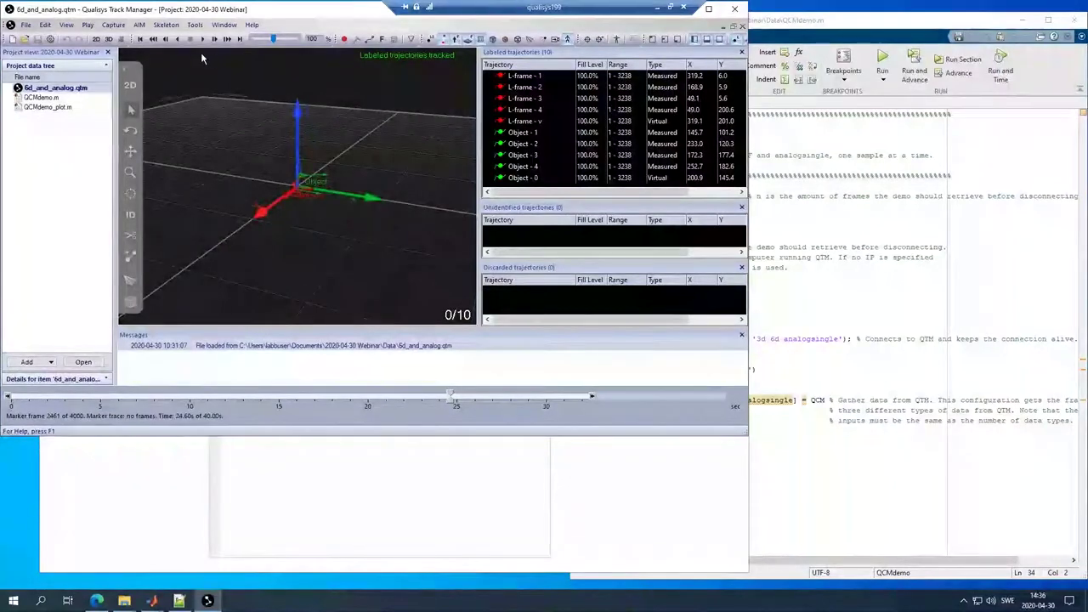
pyautogui.click(87, 27)
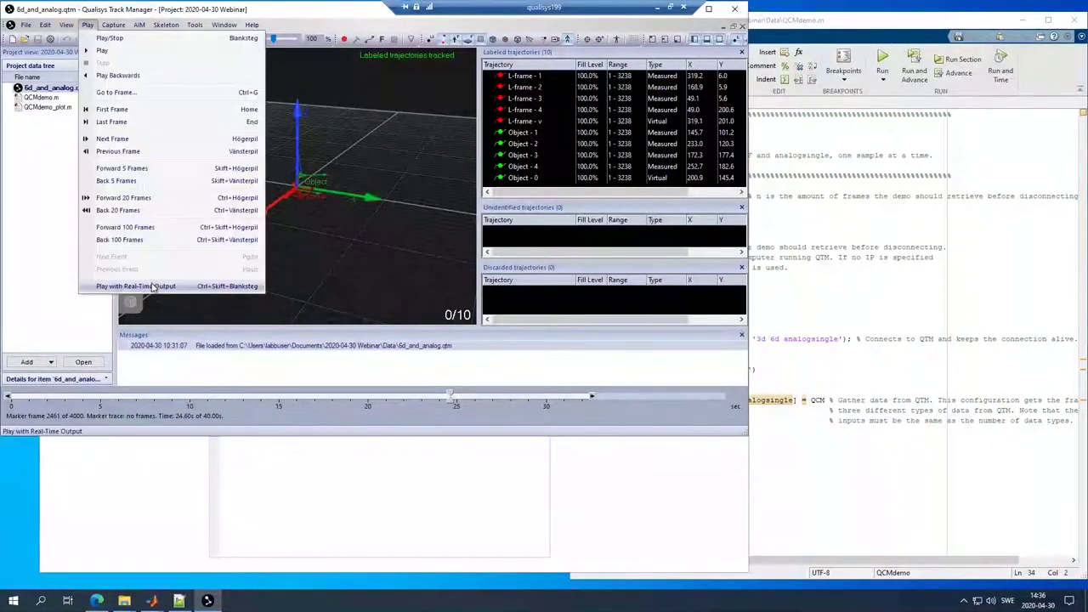
pyautogui.click(151, 285)
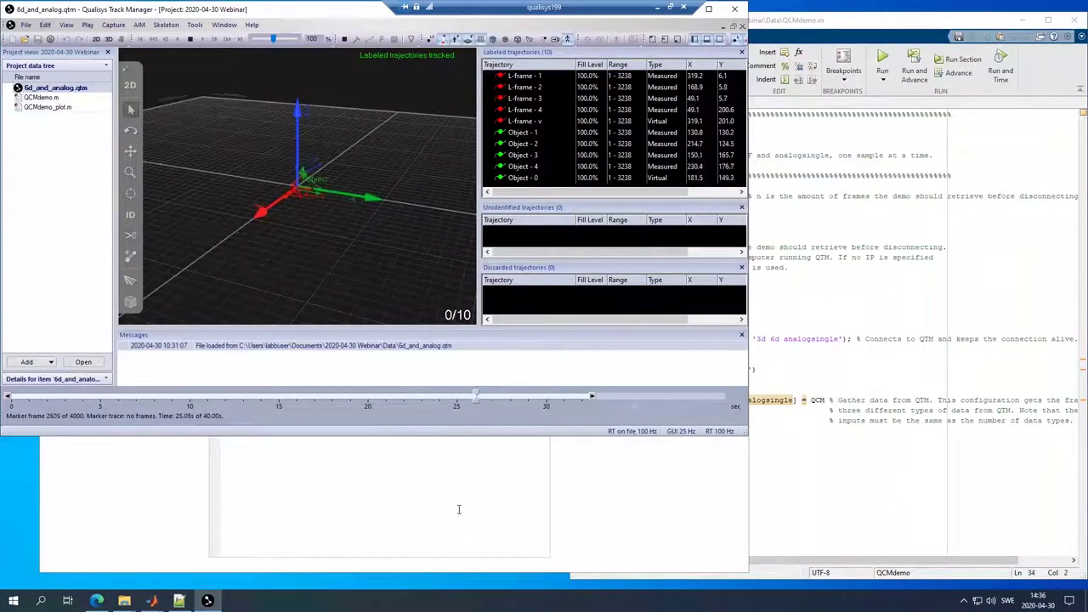
# Step: Run the entered QCMdemo command in MATLAB and look through the printed frameinfo, 3D, 6DOF and analog data
pyautogui.click(459, 573)
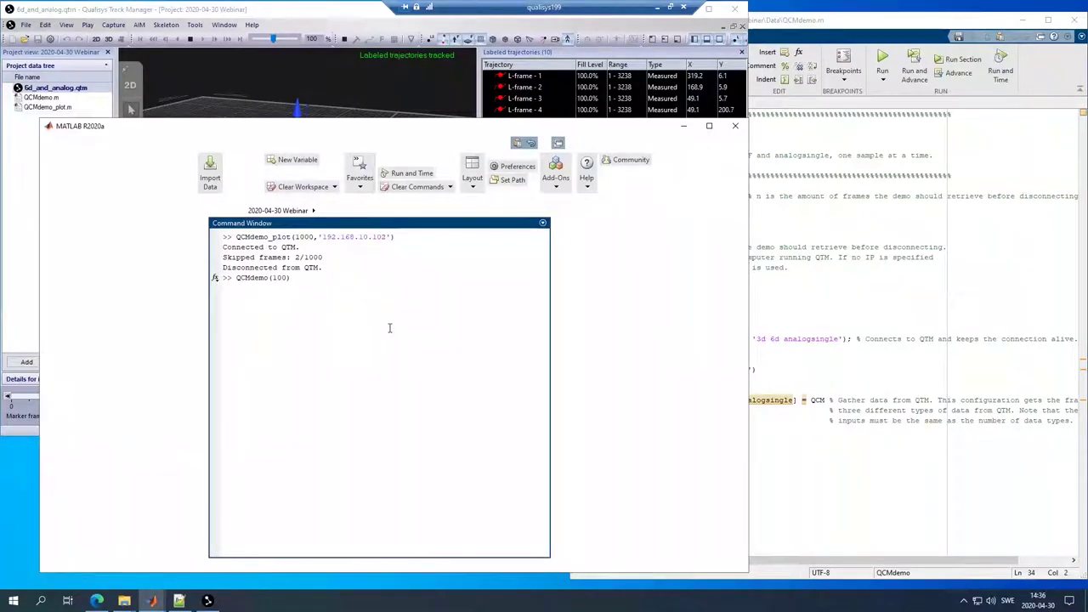
pyautogui.press('Return')
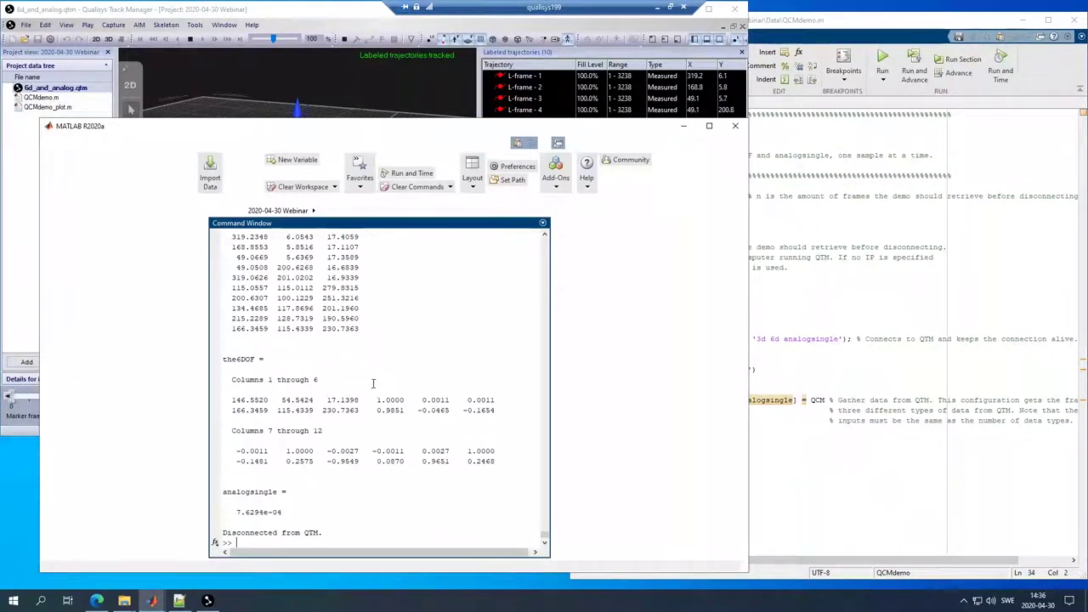
pyautogui.scroll(4, 376, 382)
pyautogui.scroll(5, 376, 382)
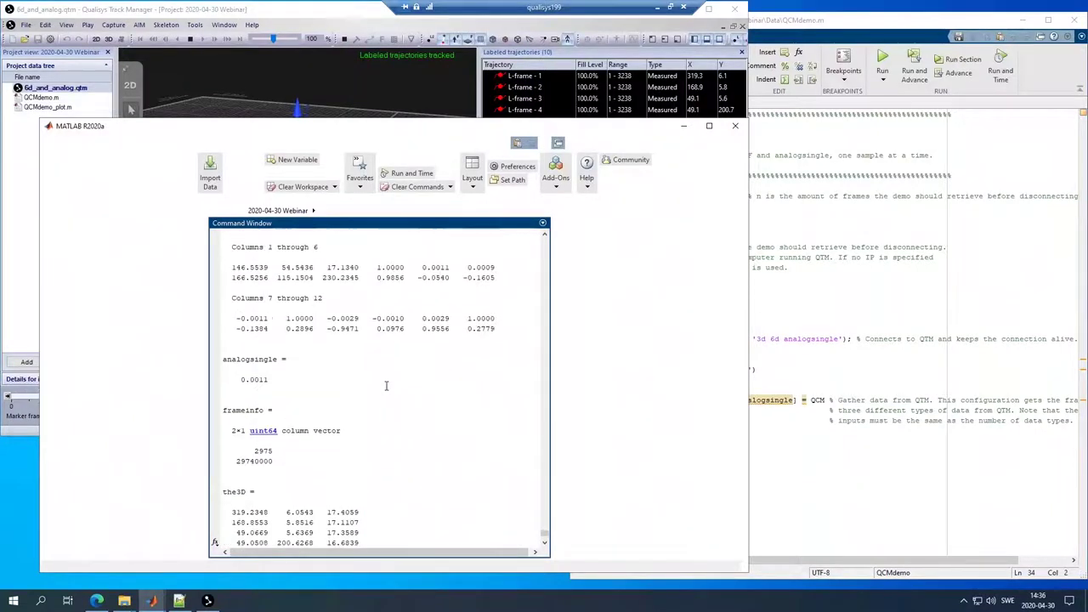
pyautogui.scroll(-8, 384, 384)
pyautogui.scroll(-1, 385, 391)
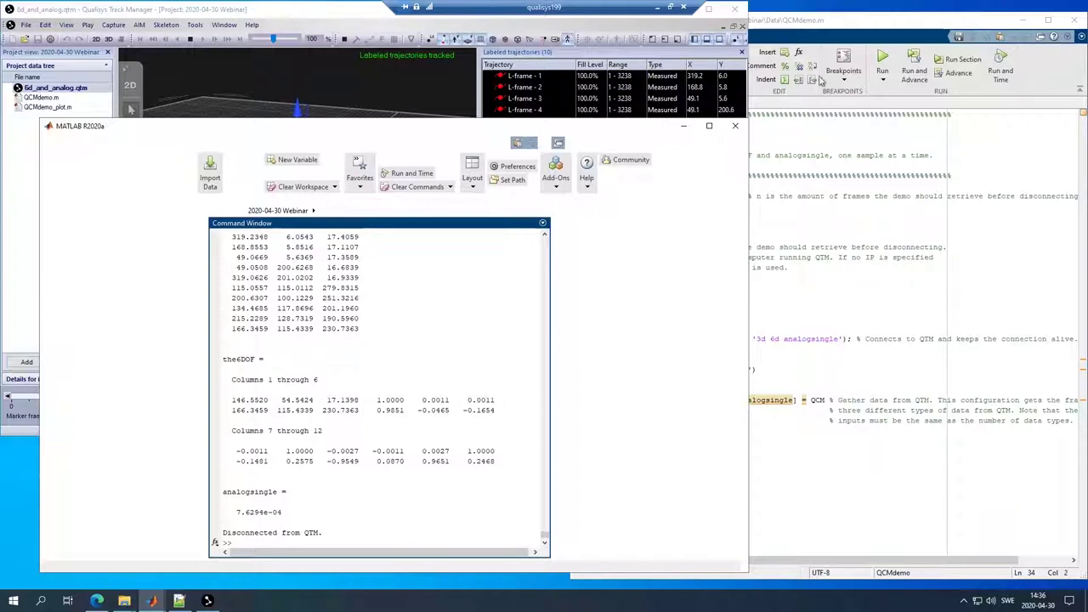
# Step: Bring the MATLAB editor to the front and open the QCMdemo_plot.m script
pyautogui.click(837, 24)
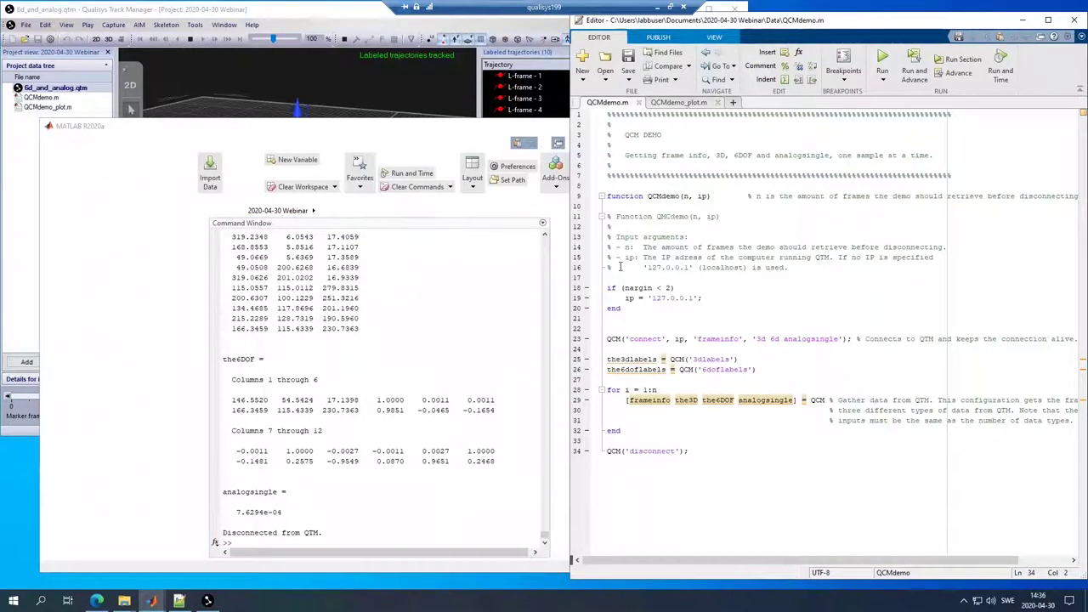
pyautogui.click(640, 379)
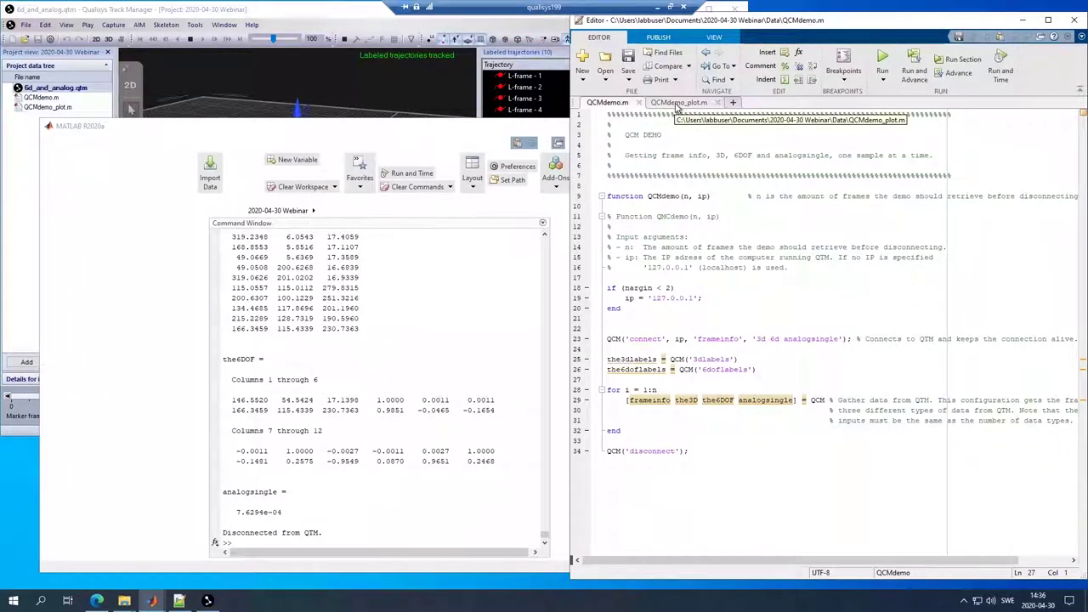
pyautogui.click(677, 103)
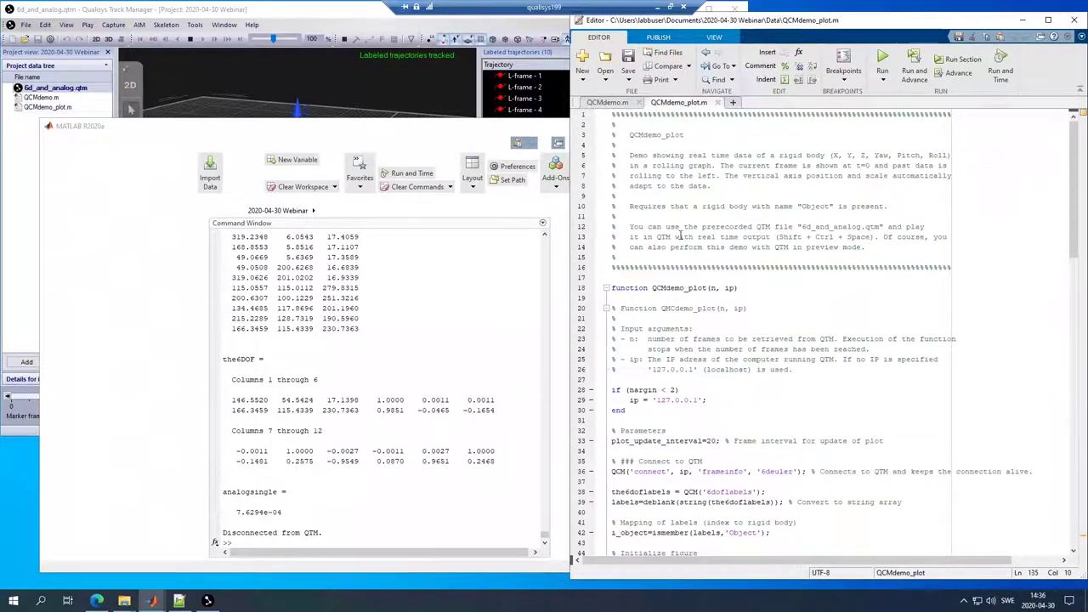
# Step: Look through QCMdemo_plot.m from the input arguments and plot_update_interval parameter to the skipped_frames counter near the end
pyautogui.scroll(-5, 680, 250)
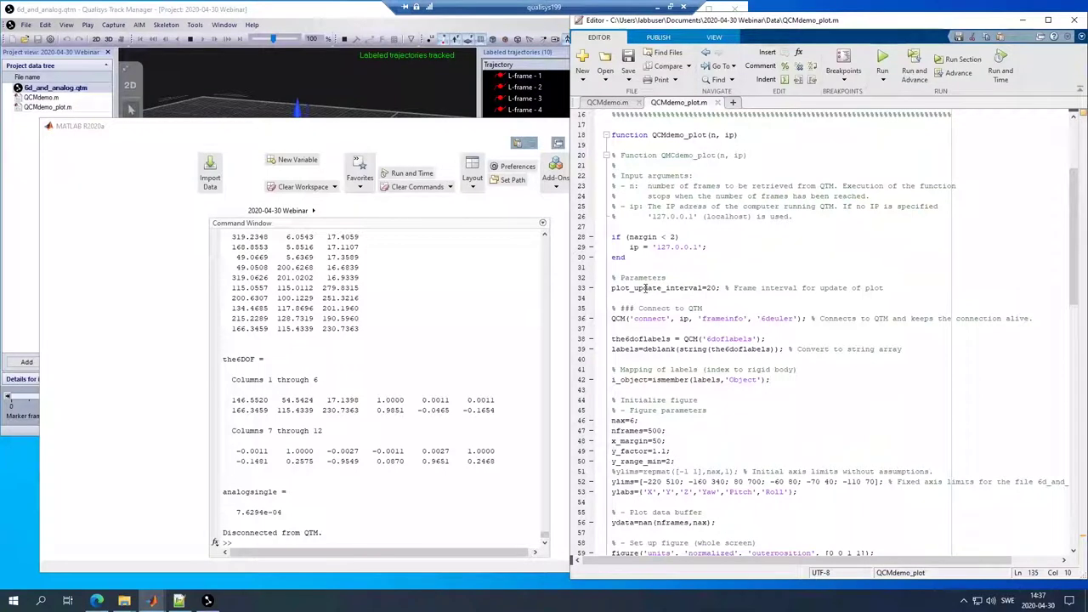
pyautogui.click(715, 289)
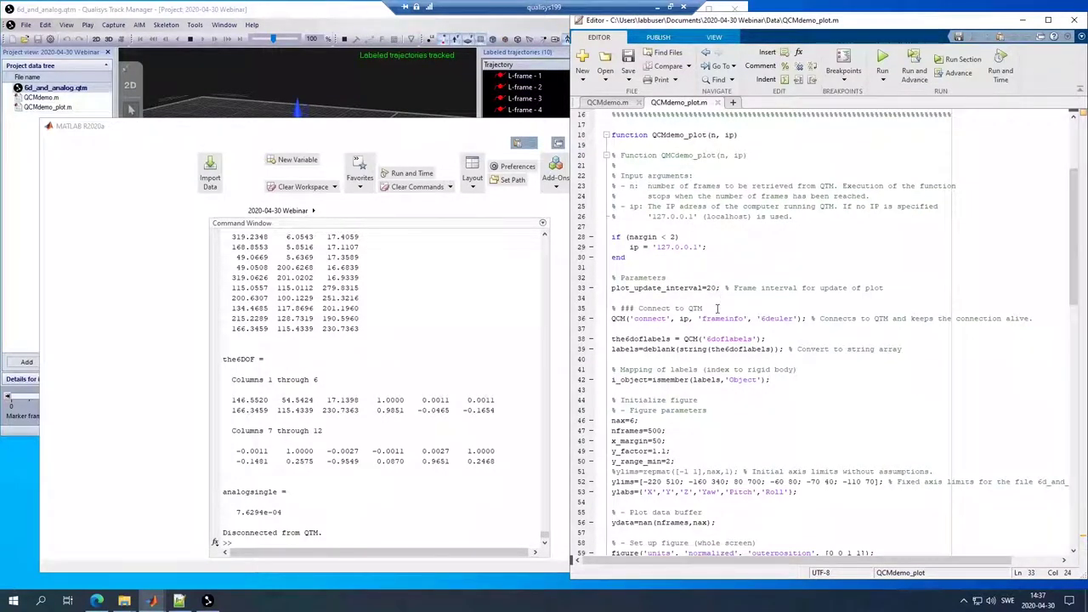
pyautogui.scroll(-3, 716, 314)
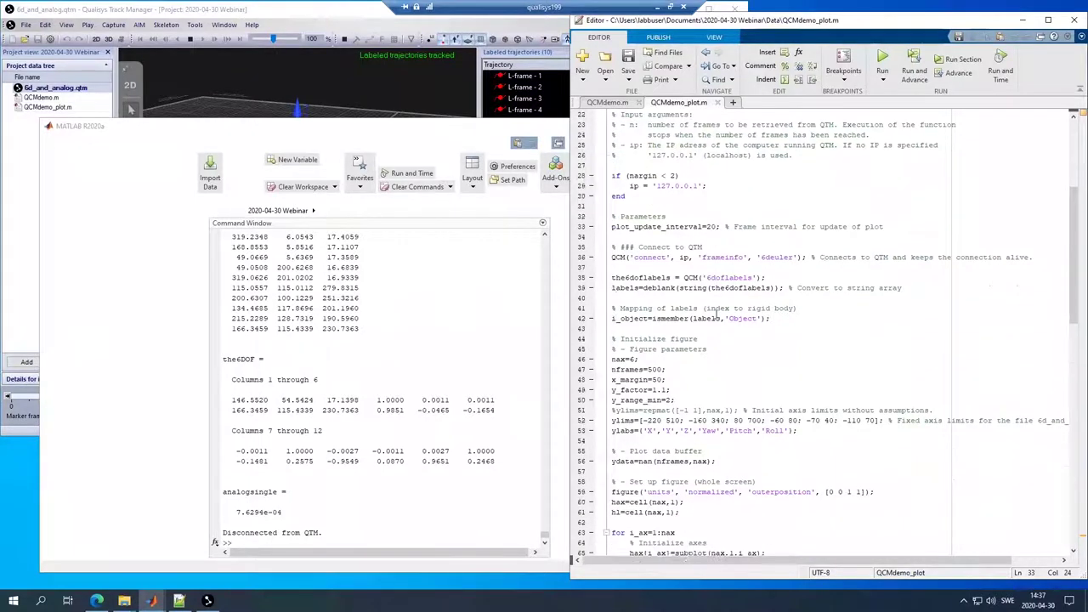
pyautogui.scroll(-1, 716, 315)
pyautogui.scroll(1, 716, 314)
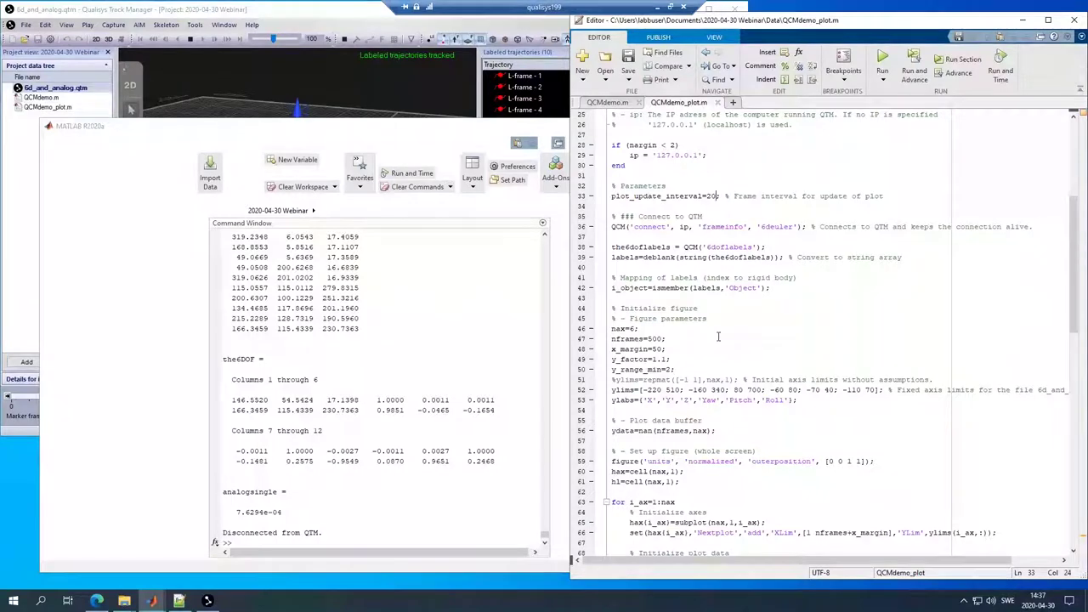
pyautogui.scroll(-5, 718, 337)
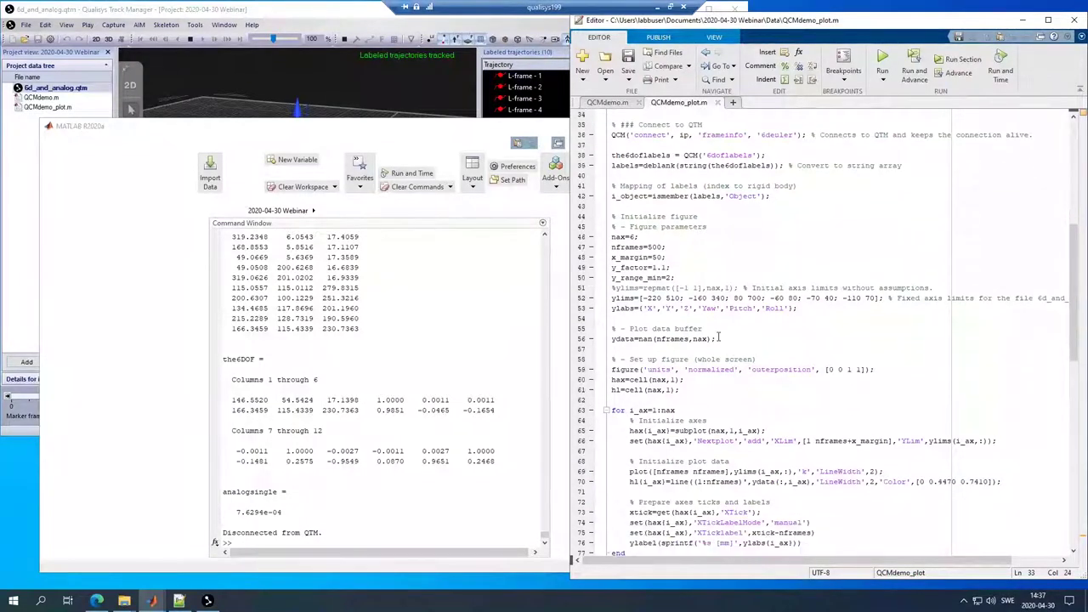
pyautogui.scroll(-7, 718, 336)
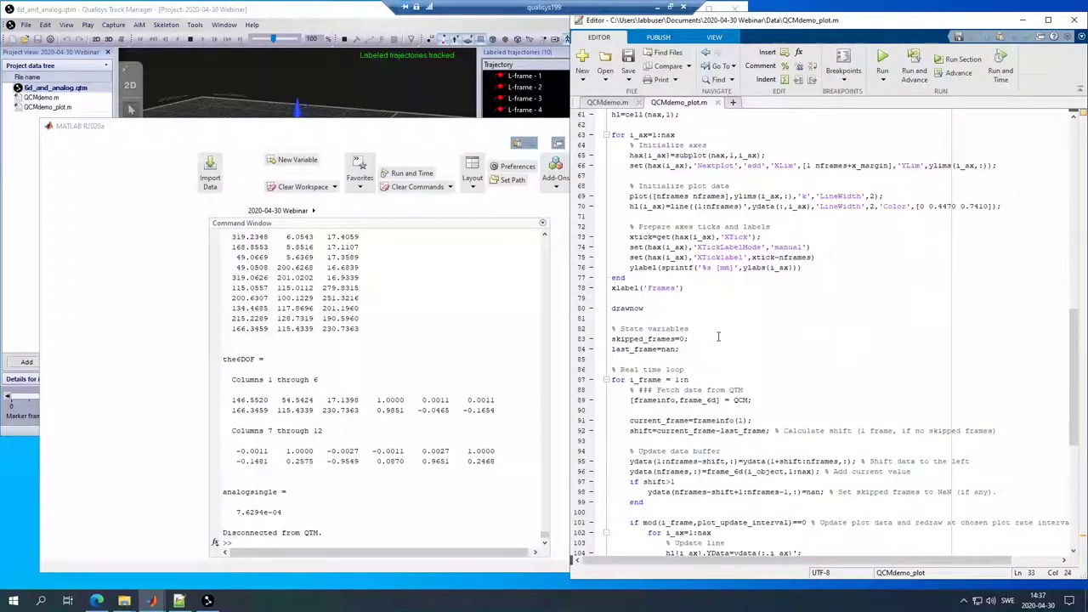
pyautogui.scroll(6, 717, 337)
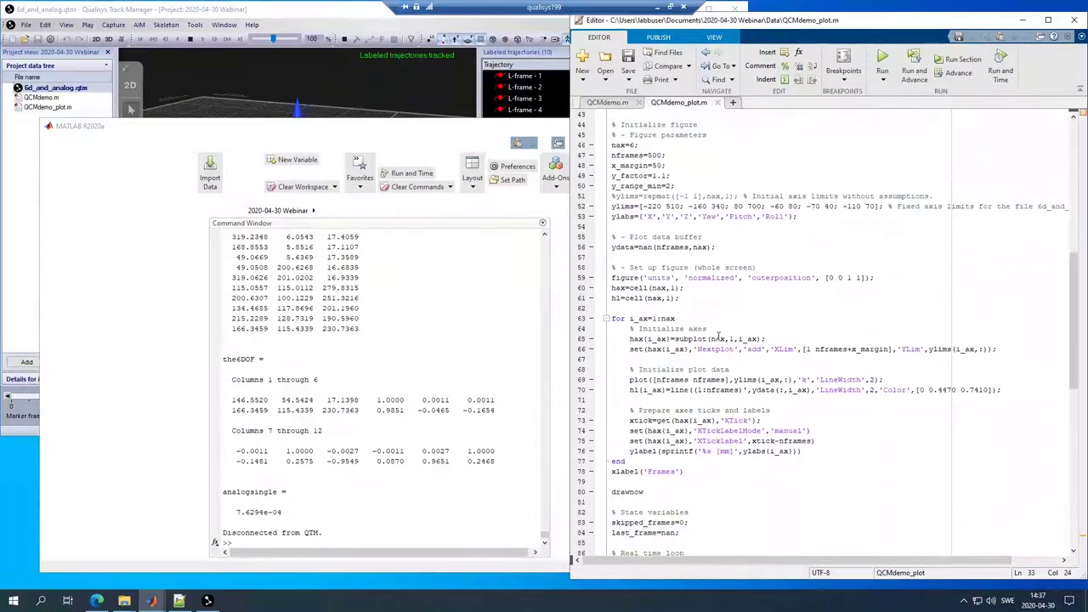
pyautogui.scroll(-16, 717, 337)
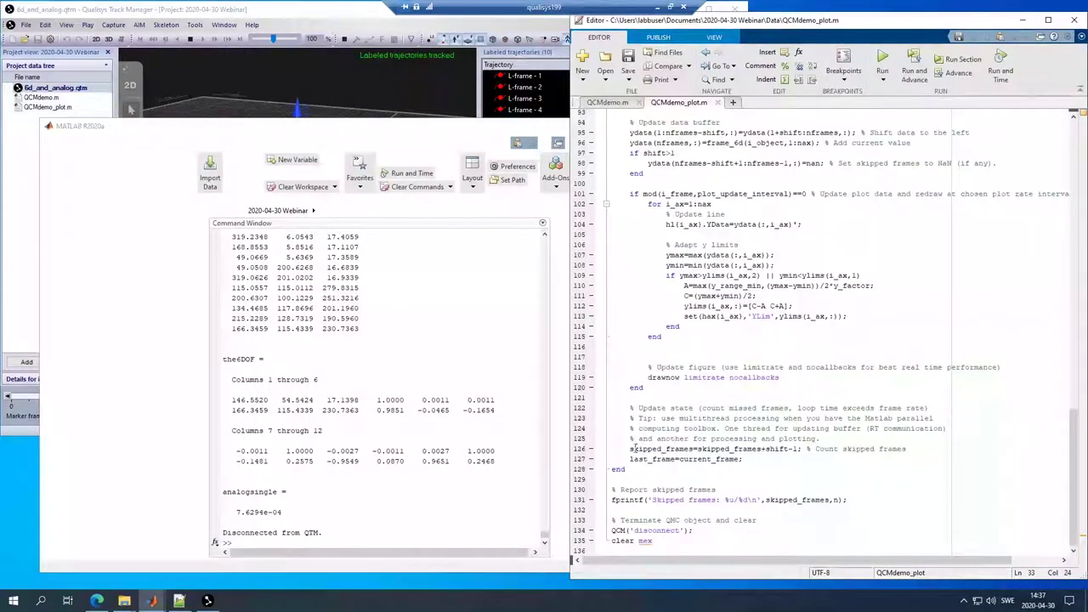
pyautogui.click(660, 449)
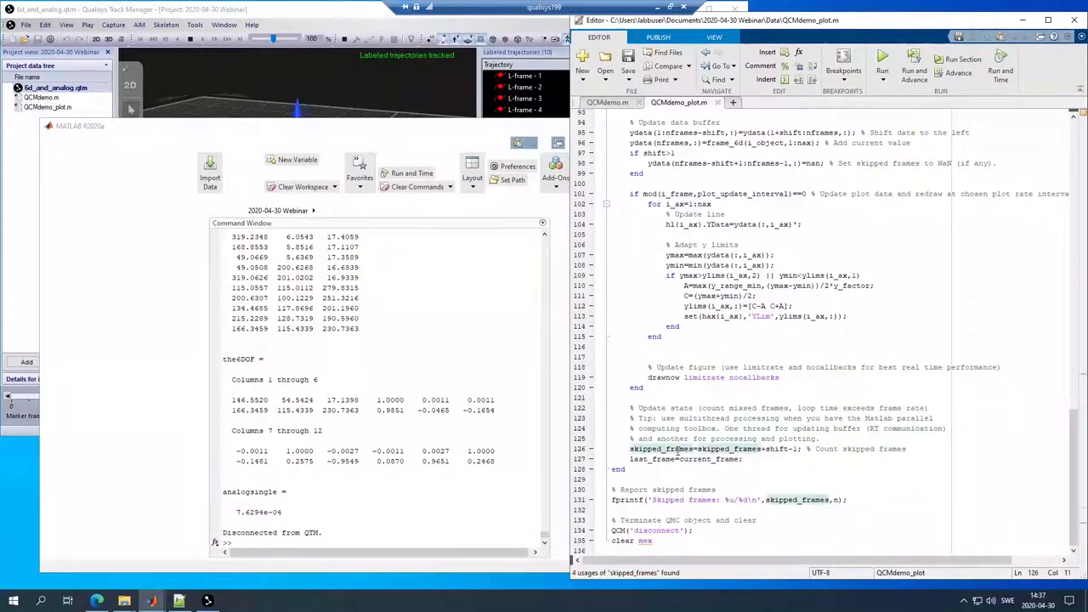
# Step: Examine the QCM connect call with frameinfo and 6deuler, and the 6doflabels query below it
pyautogui.scroll(5, 680, 450)
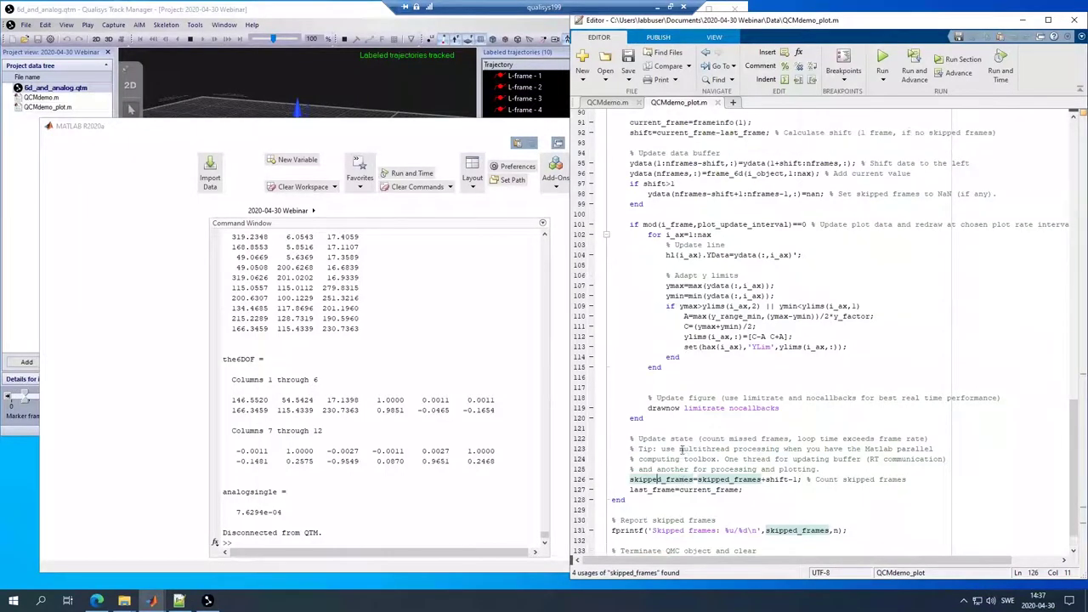
pyautogui.scroll(5, 683, 449)
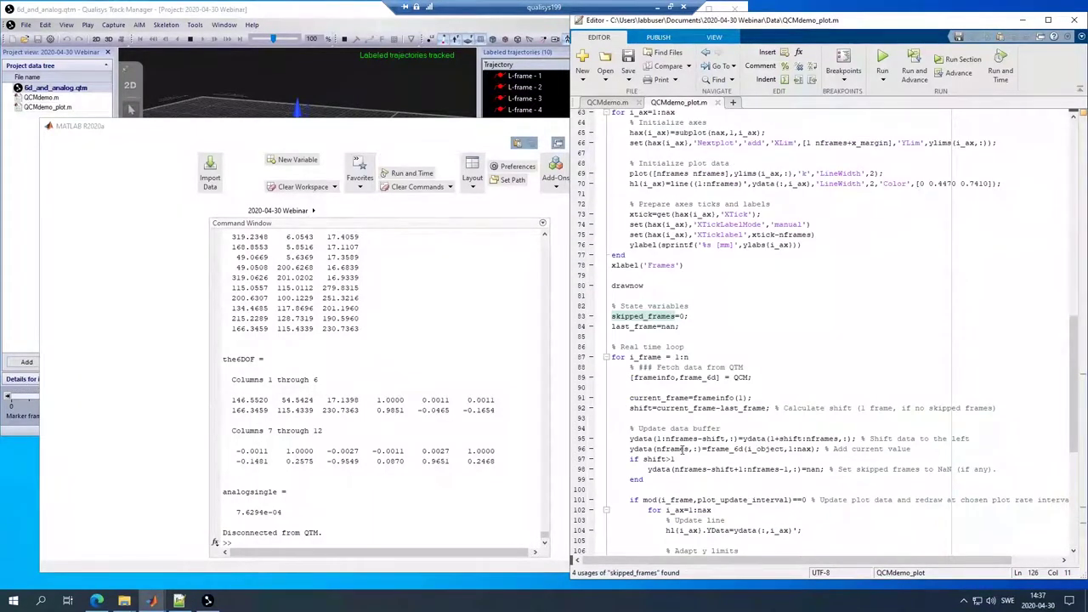
pyautogui.scroll(4, 681, 448)
pyautogui.scroll(11, 681, 449)
pyautogui.scroll(5, 681, 449)
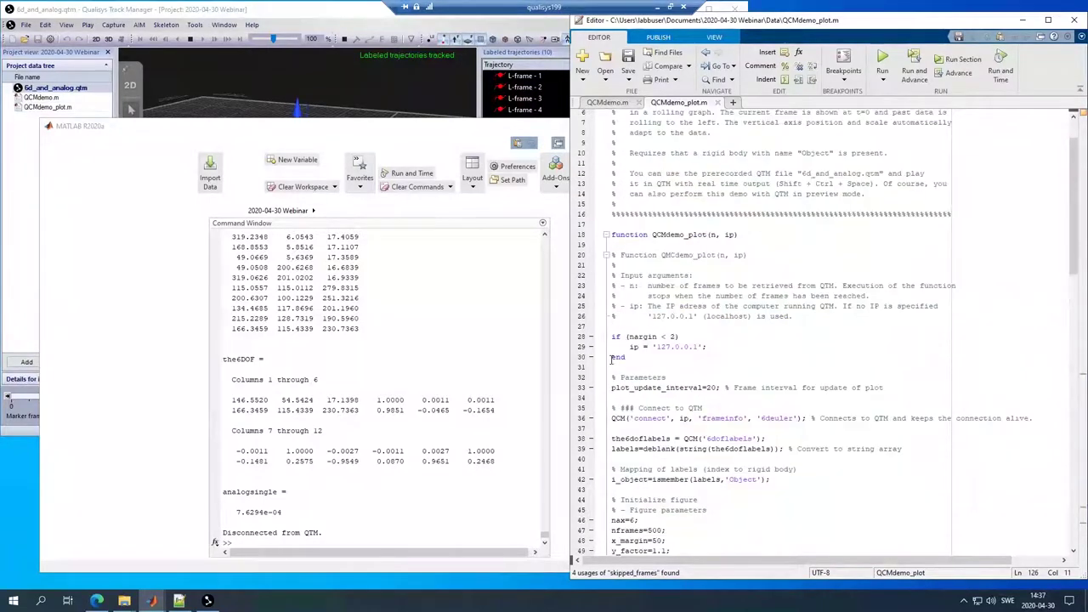
pyautogui.scroll(-4, 622, 333)
pyautogui.click(622, 327)
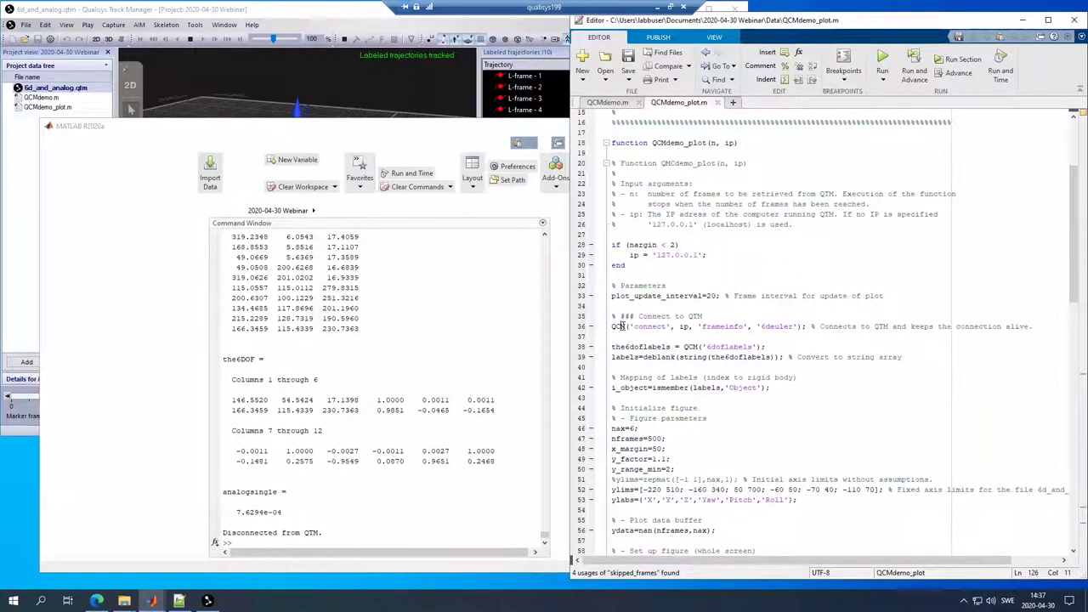
pyautogui.click(640, 347)
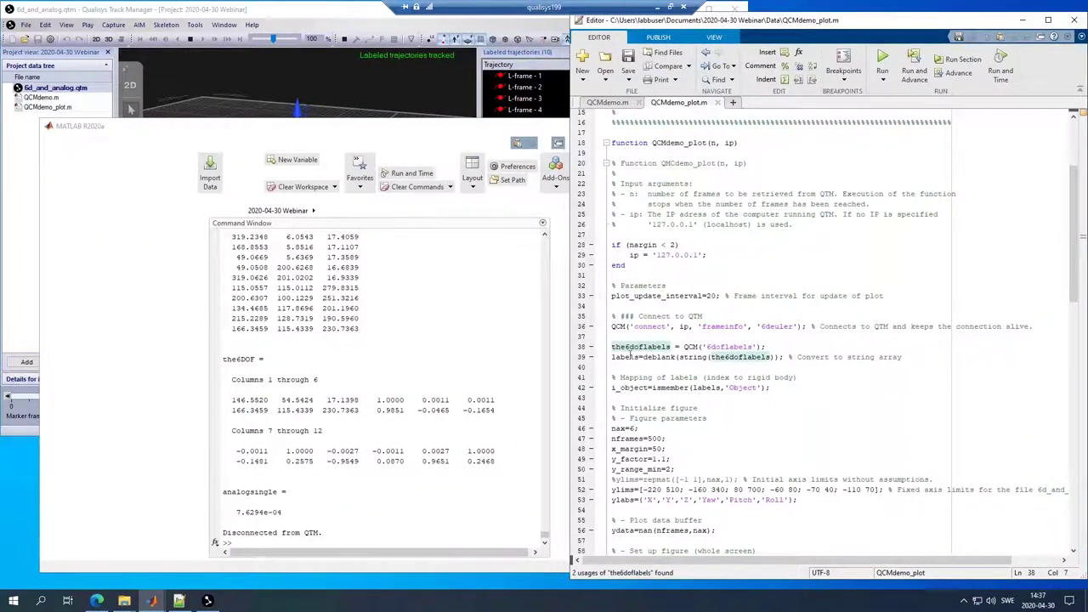
# Step: Examine the figure setup and the real-time loop, from the QCM fetch of frameinfo and frame_6d to the drawnow command
pyautogui.scroll(-1, 629, 356)
pyautogui.scroll(-8, 633, 349)
pyautogui.scroll(-5, 672, 381)
pyautogui.scroll(6, 677, 297)
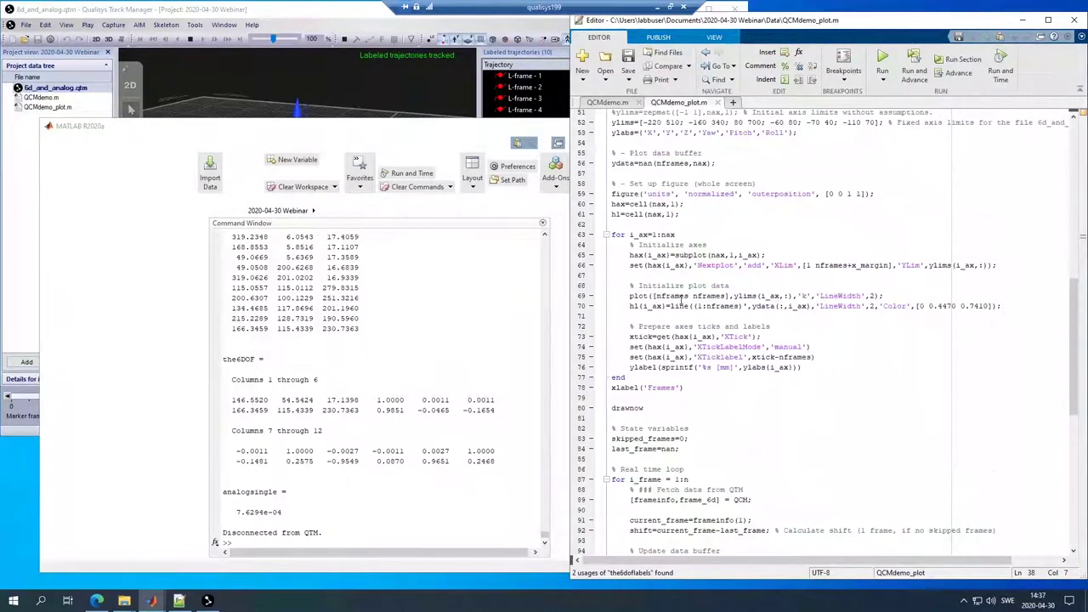
pyautogui.scroll(-4, 680, 308)
pyautogui.scroll(-9, 680, 308)
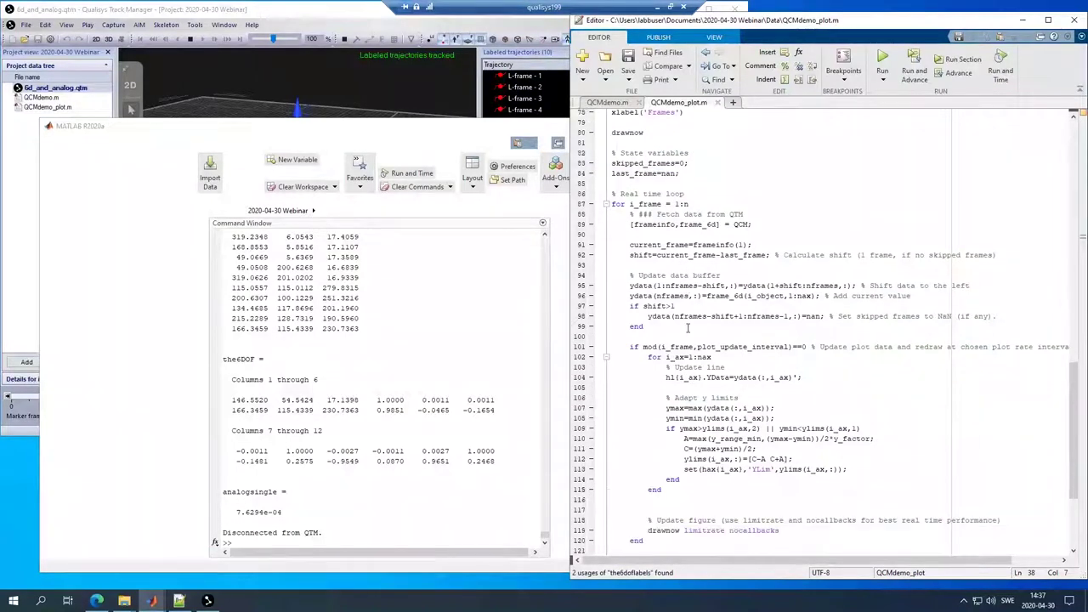
pyautogui.scroll(-2, 688, 329)
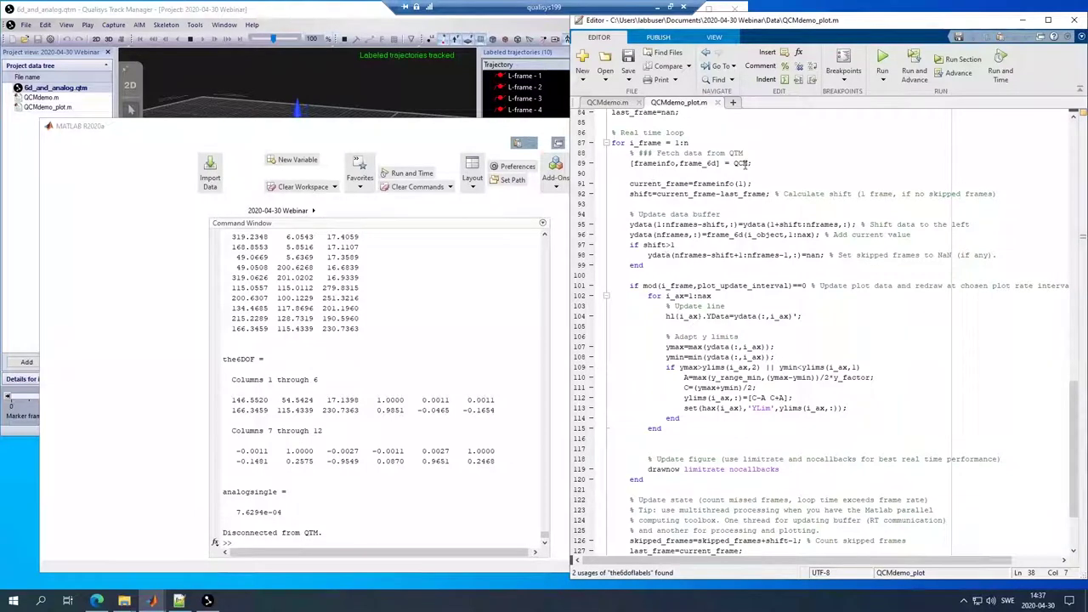
pyautogui.click(670, 163)
pyautogui.click(749, 163)
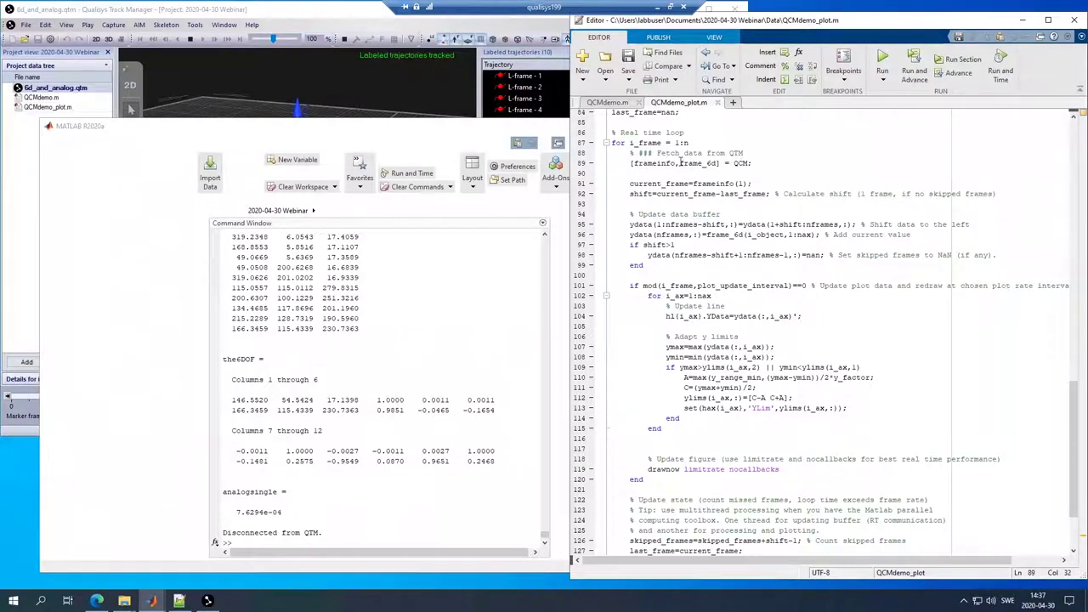
pyautogui.click(695, 163)
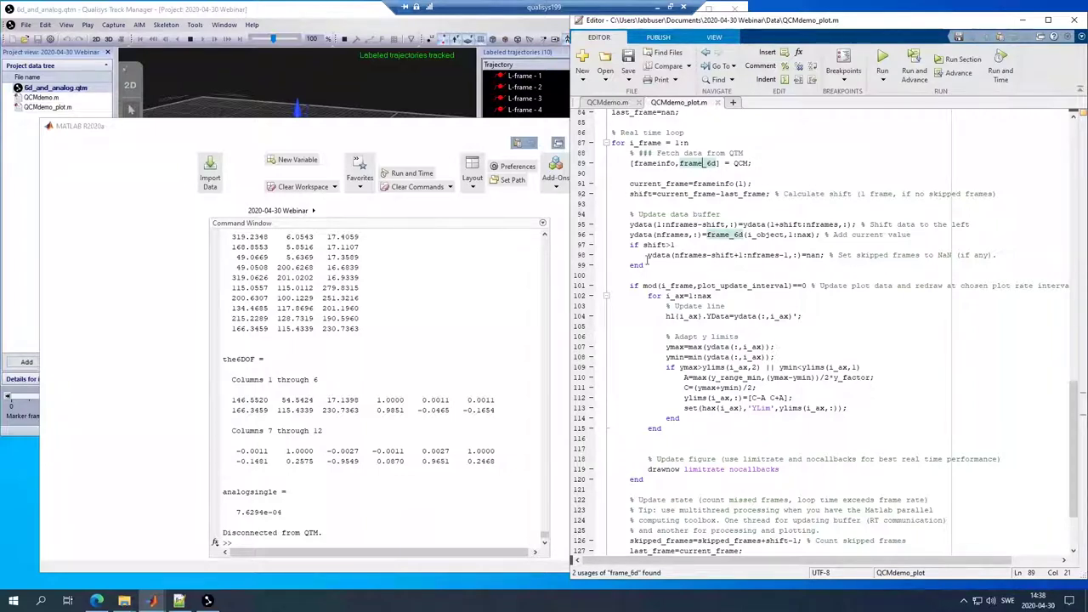
pyautogui.scroll(-1, 659, 311)
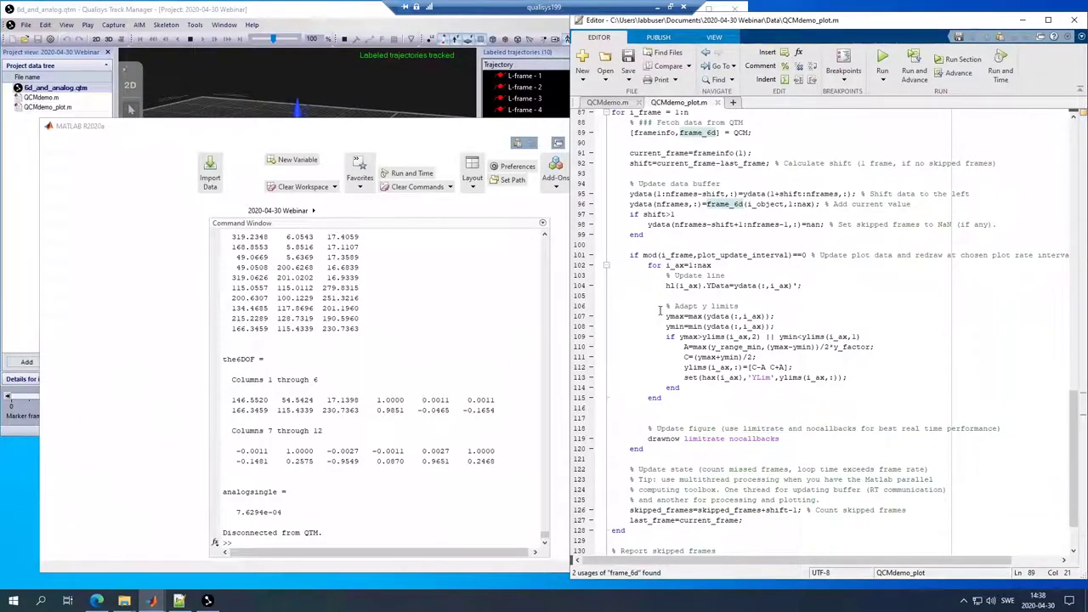
pyautogui.scroll(-1, 662, 309)
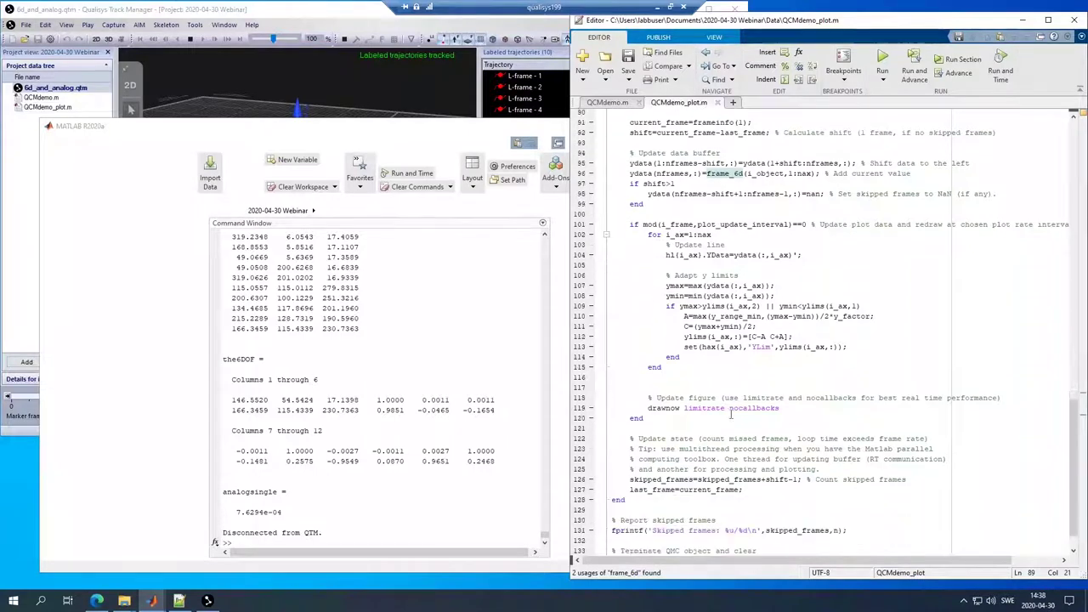
pyautogui.click(670, 408)
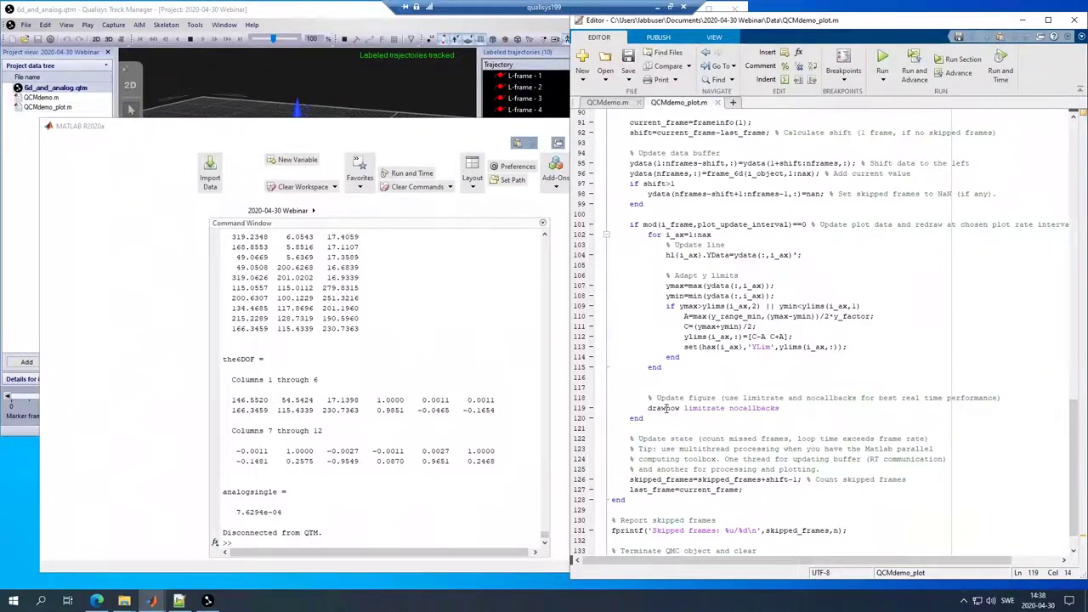
# Step: Trace the ydata buffer from its initialization through the shifting in the real-time loop to the hl(i_ax).YData line update
pyautogui.scroll(15, 691, 399)
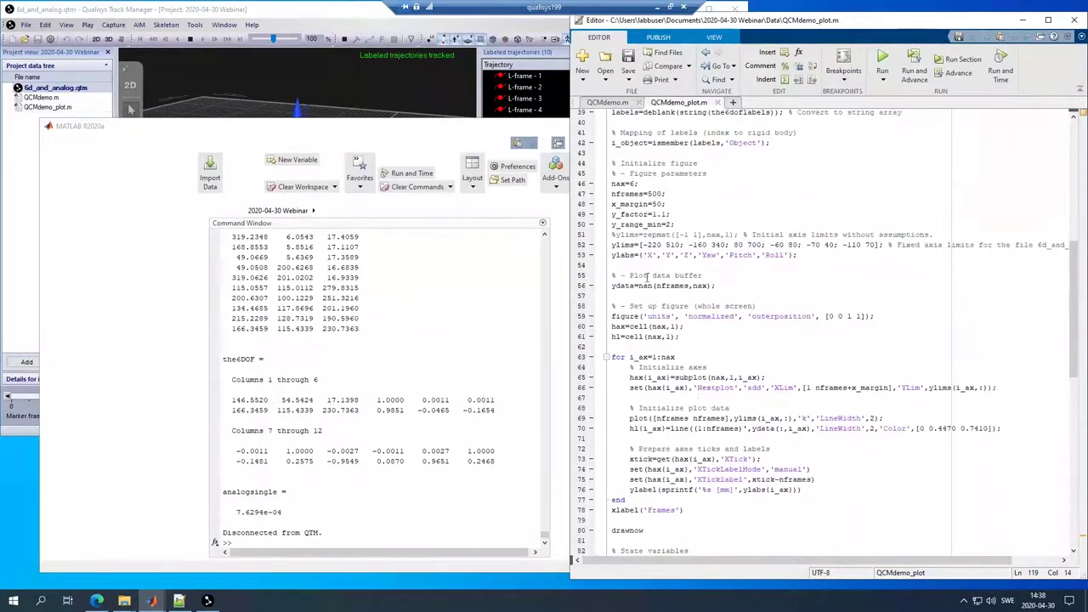
pyautogui.click(628, 287)
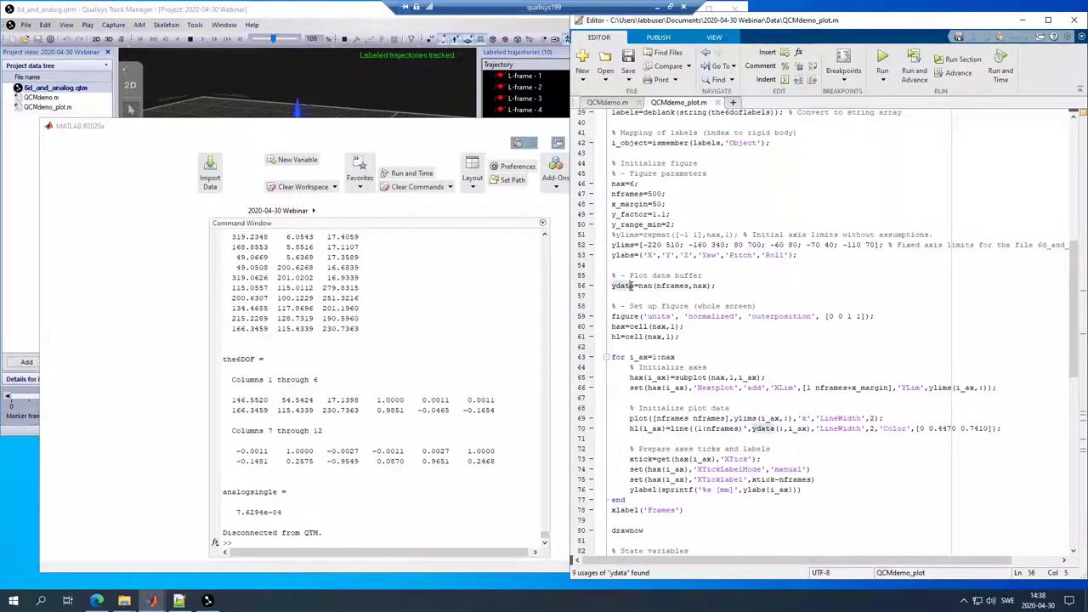
pyautogui.scroll(-4, 691, 367)
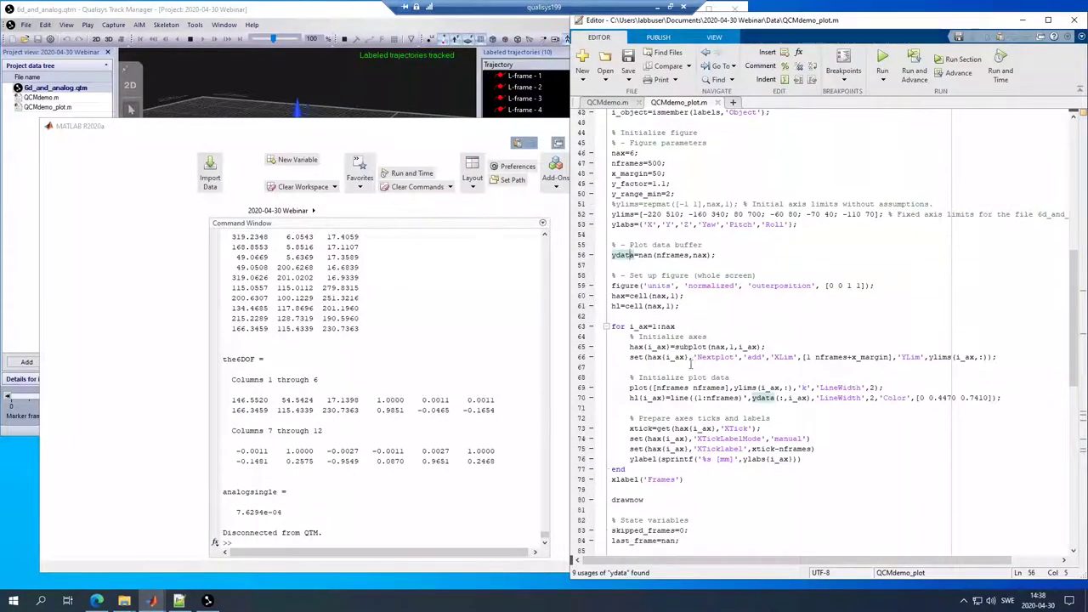
pyautogui.scroll(-11, 690, 366)
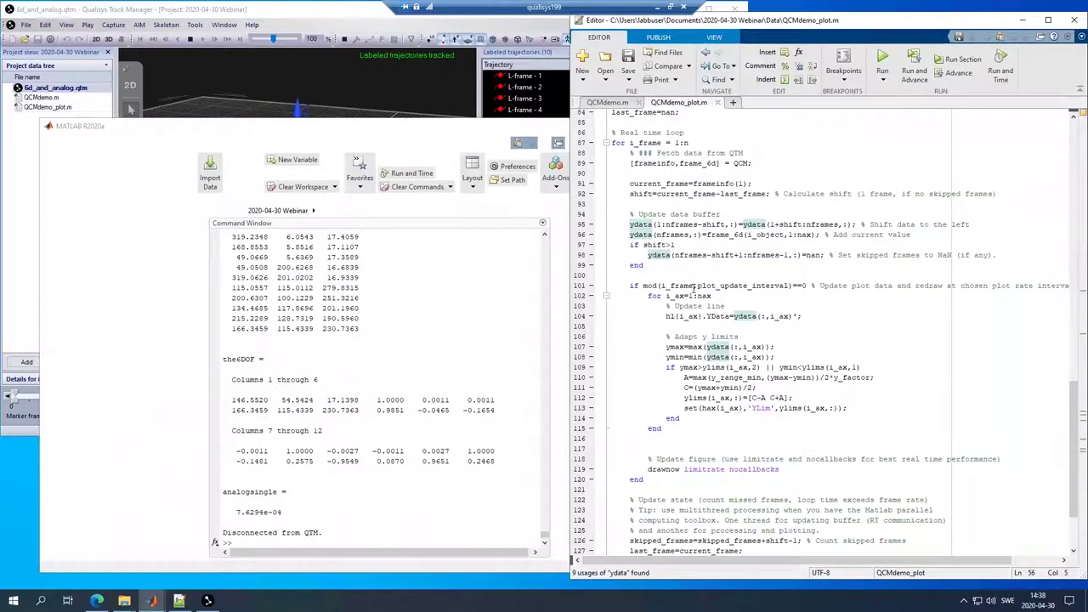
pyautogui.scroll(11, 695, 286)
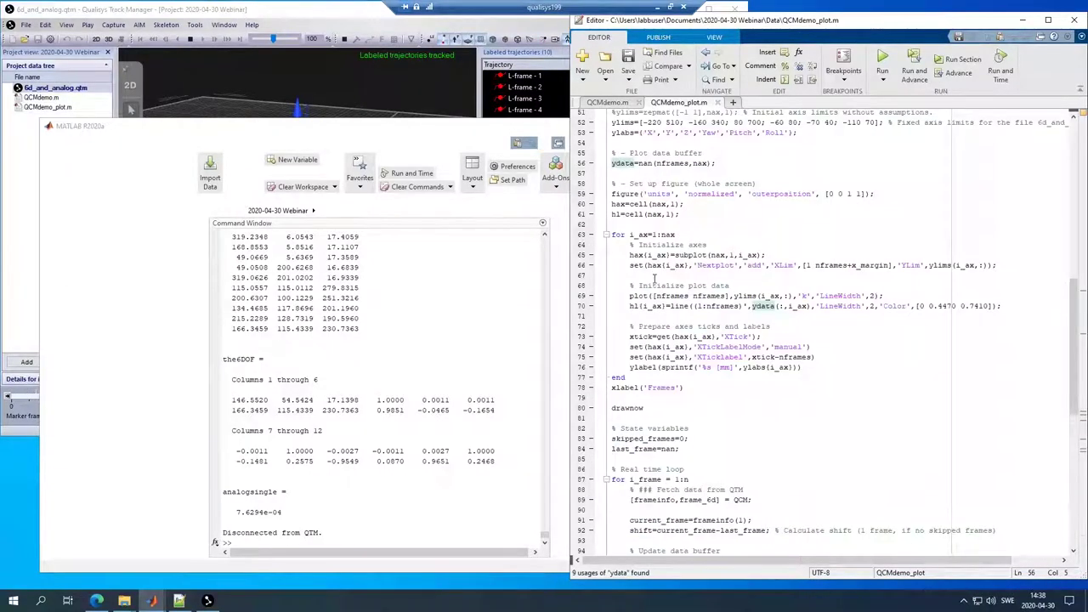
pyautogui.scroll(-11, 654, 277)
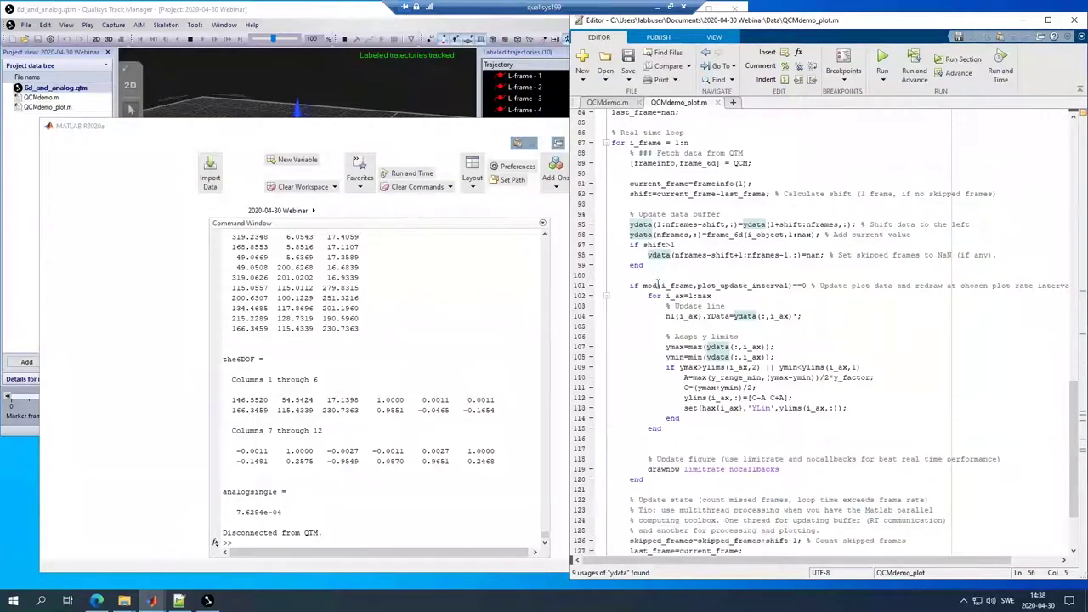
pyautogui.scroll(-1, 672, 272)
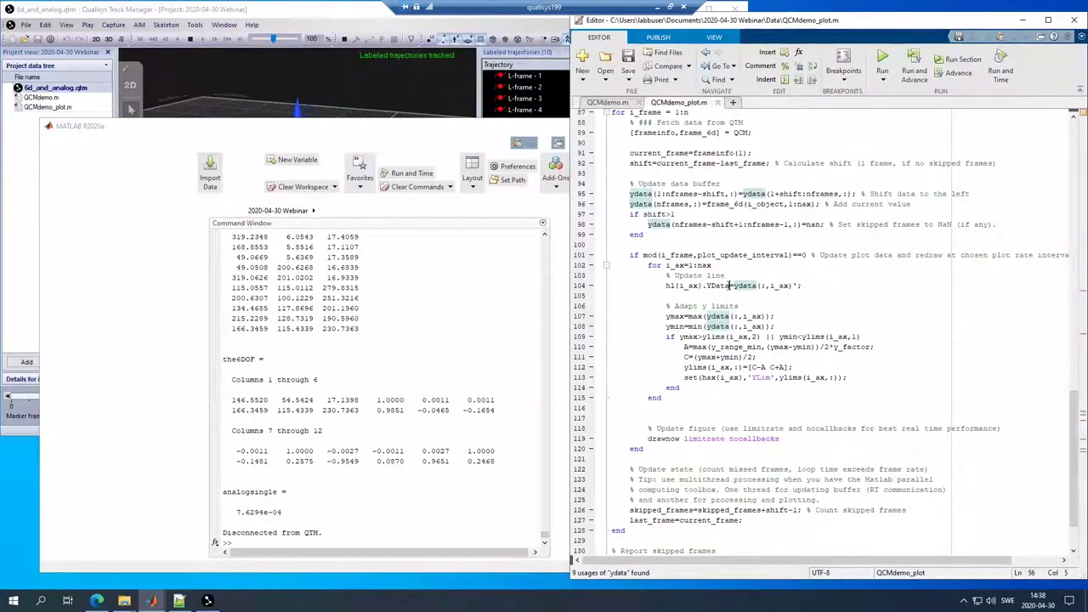
pyautogui.click(729, 285)
pyautogui.moveTo(666, 285); pyautogui.dragTo(707, 286)
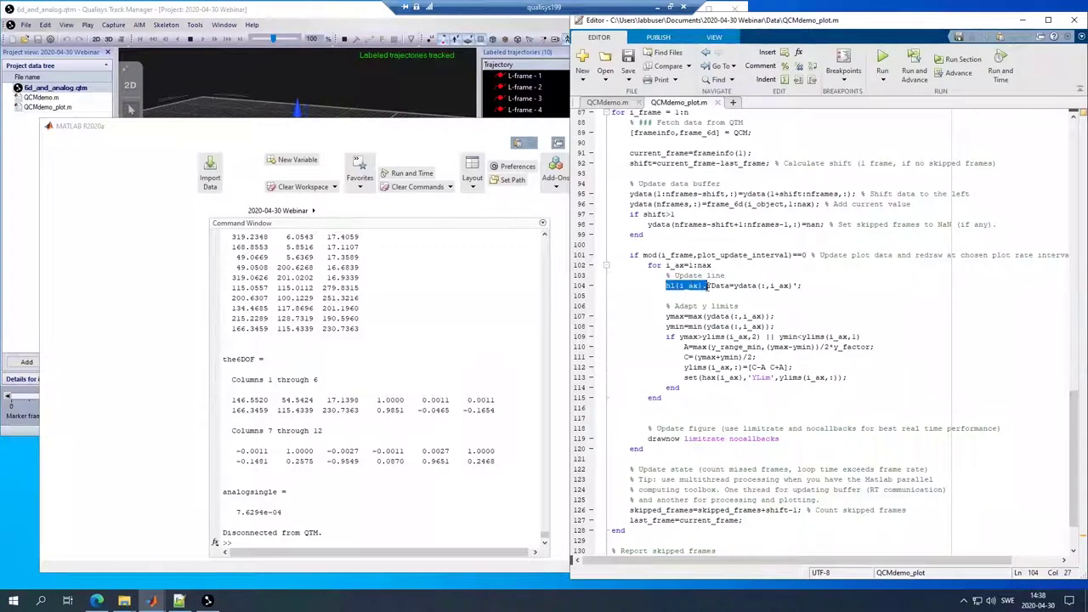
pyautogui.doubleClick(746, 286)
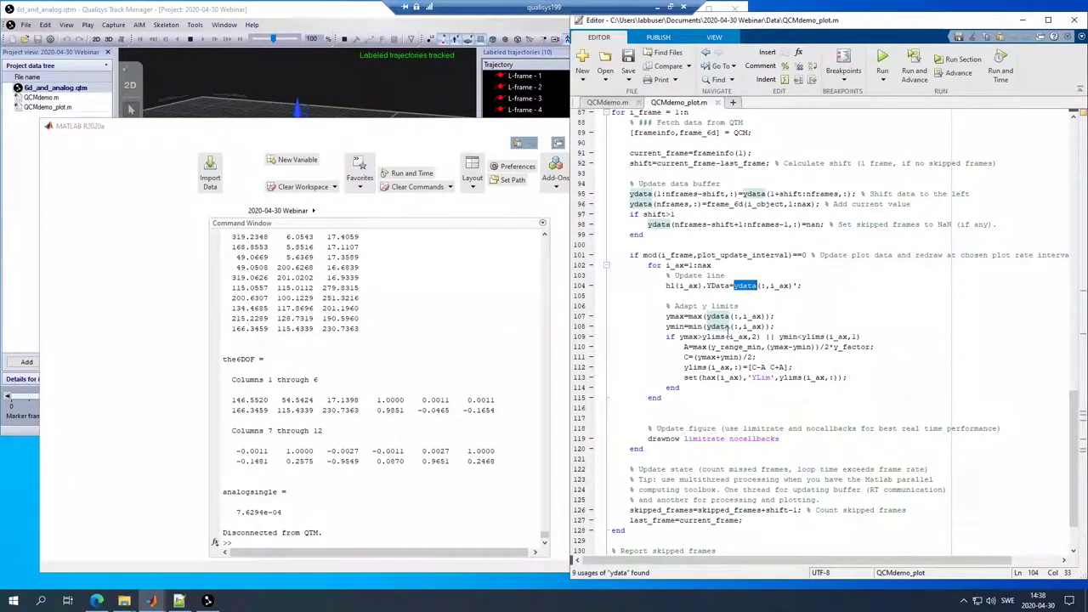
pyautogui.scroll(-1, 728, 328)
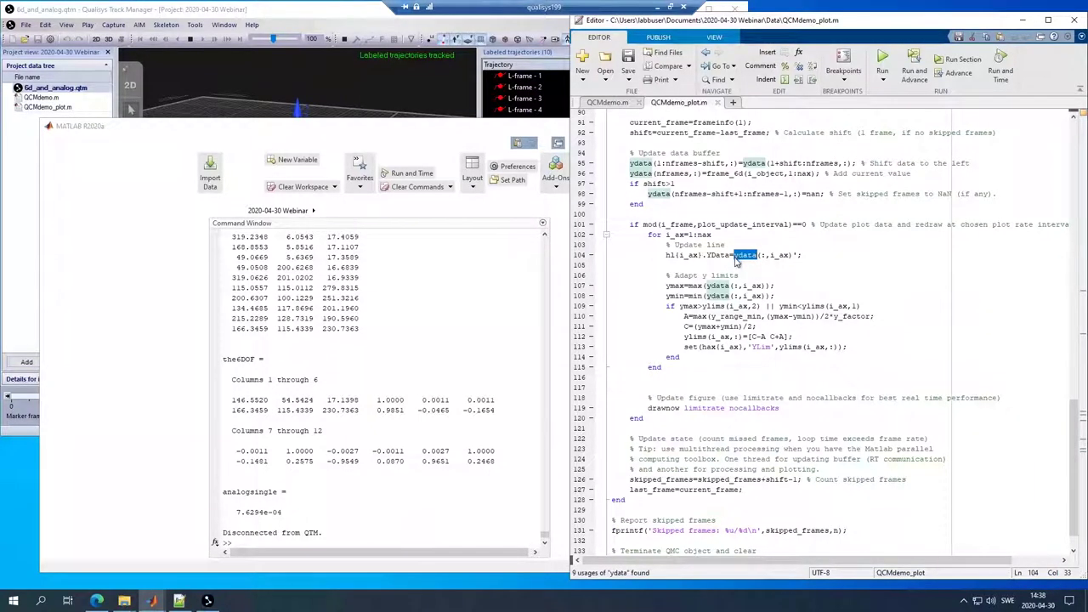
# Step: Examine the line update and the drawnow command with its limitrate and nocallbacks options in QCMdemo_plot.m
pyautogui.scroll(-1, 736, 261)
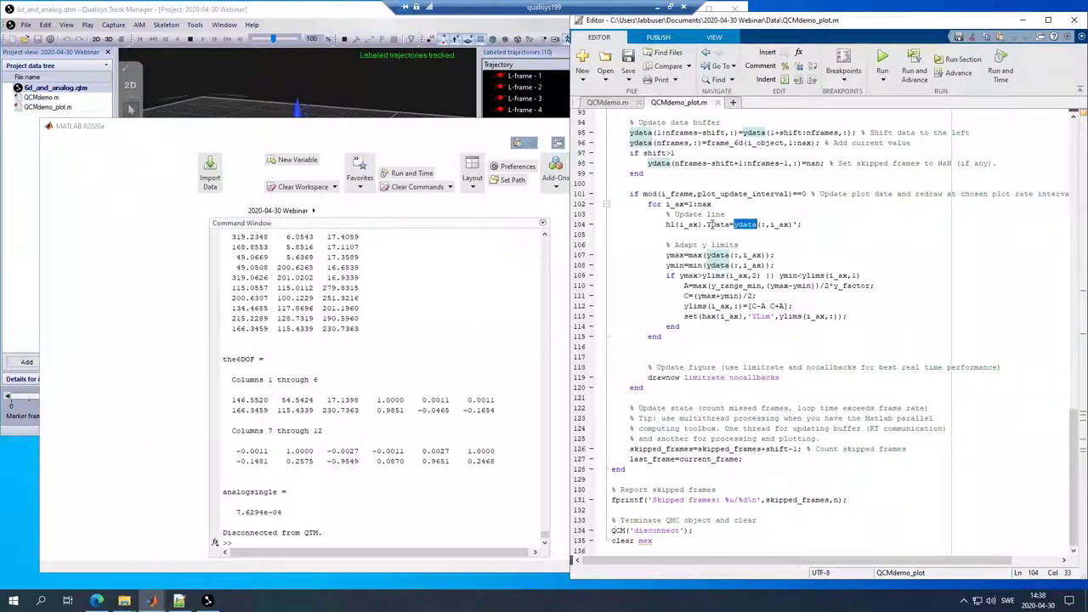
pyautogui.click(716, 224)
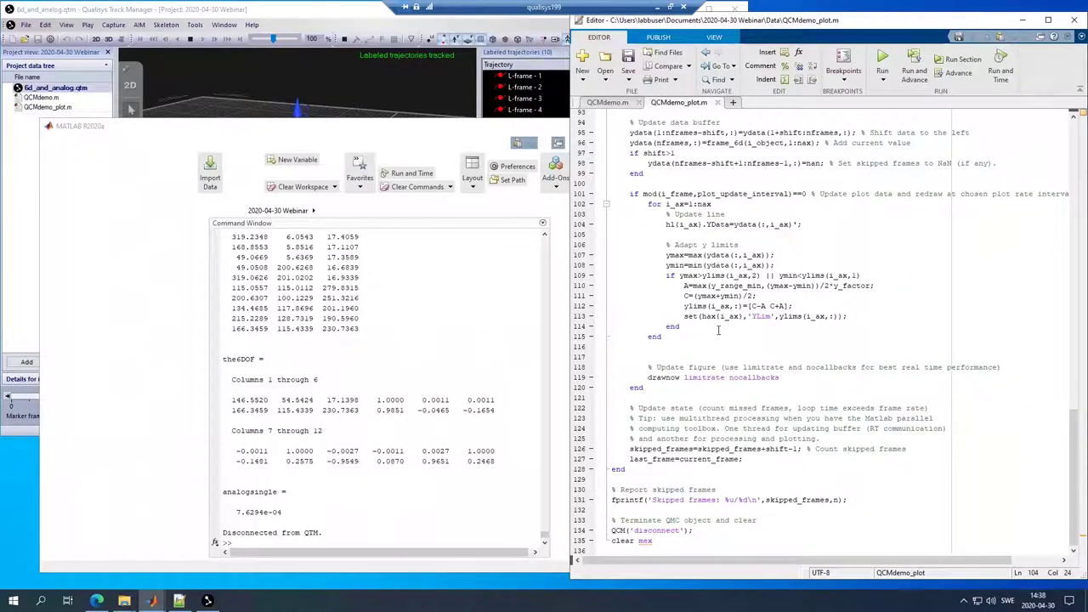
pyautogui.click(664, 377)
pyautogui.doubleClick(702, 377)
pyautogui.doubleClick(745, 379)
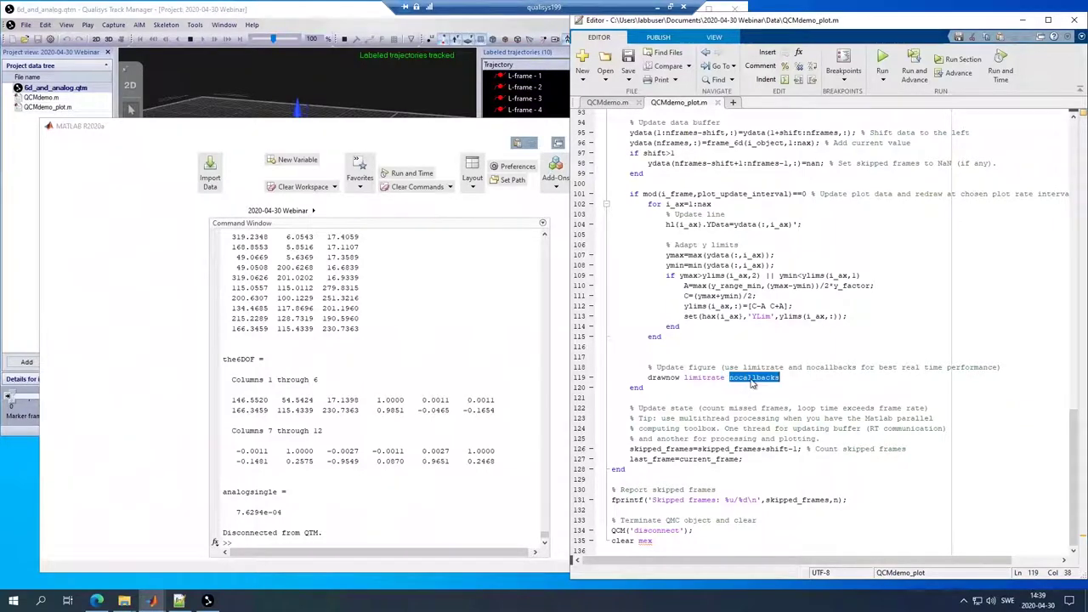
pyautogui.click(751, 380)
pyautogui.doubleClick(705, 380)
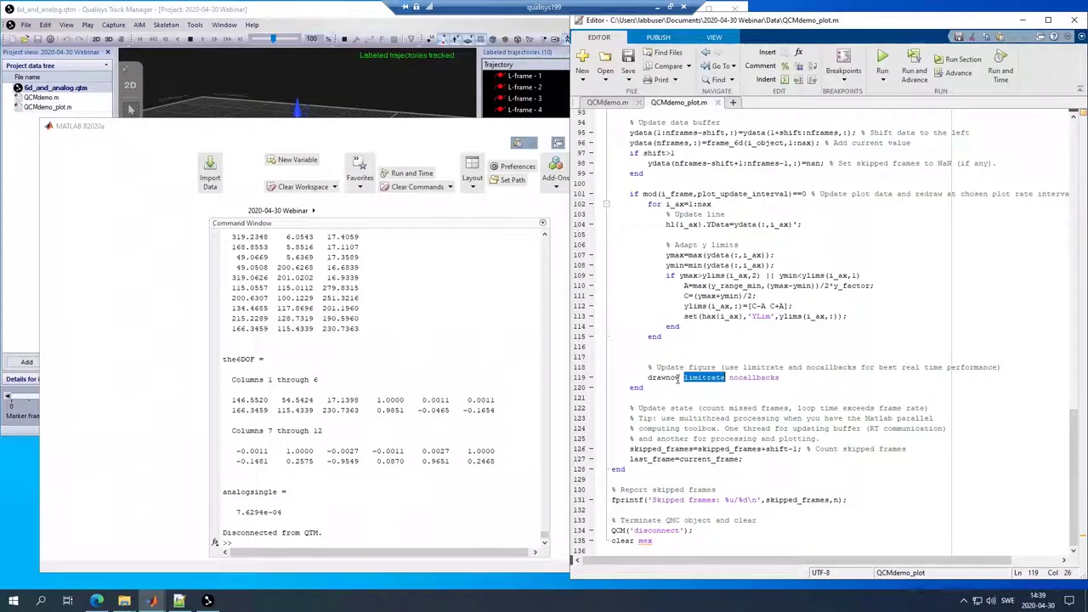
pyautogui.click(678, 378)
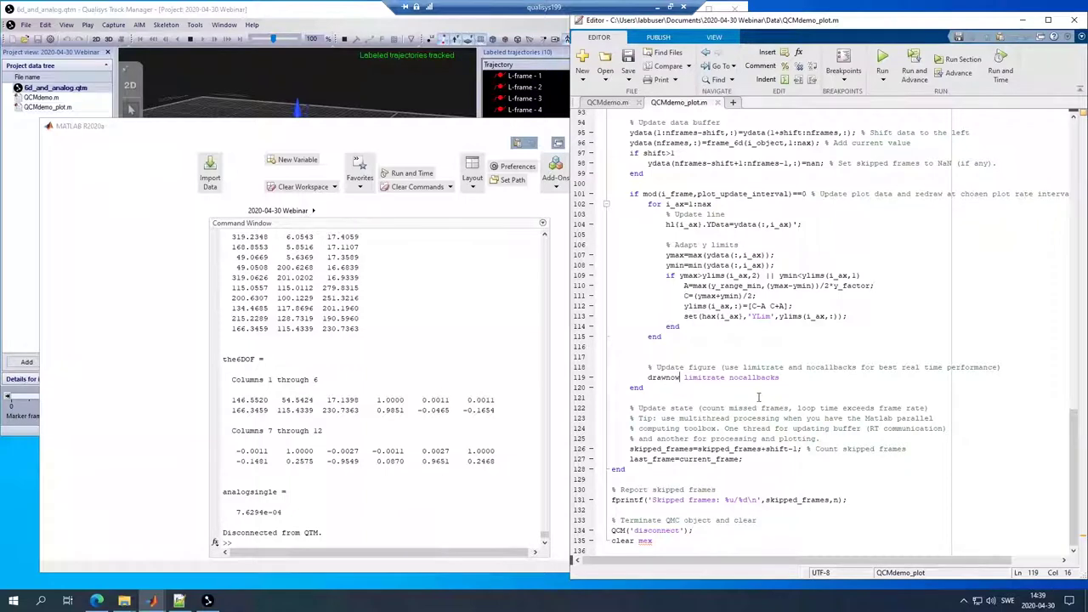
pyautogui.click(712, 378)
pyautogui.moveTo(647, 377); pyautogui.dragTo(775, 377)
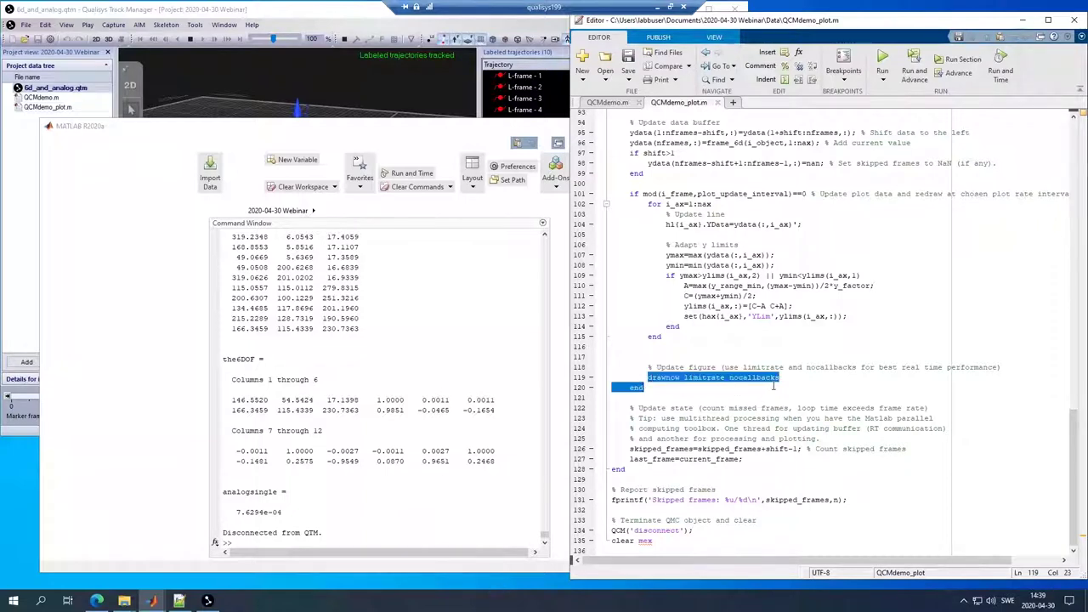
pyautogui.click(748, 407)
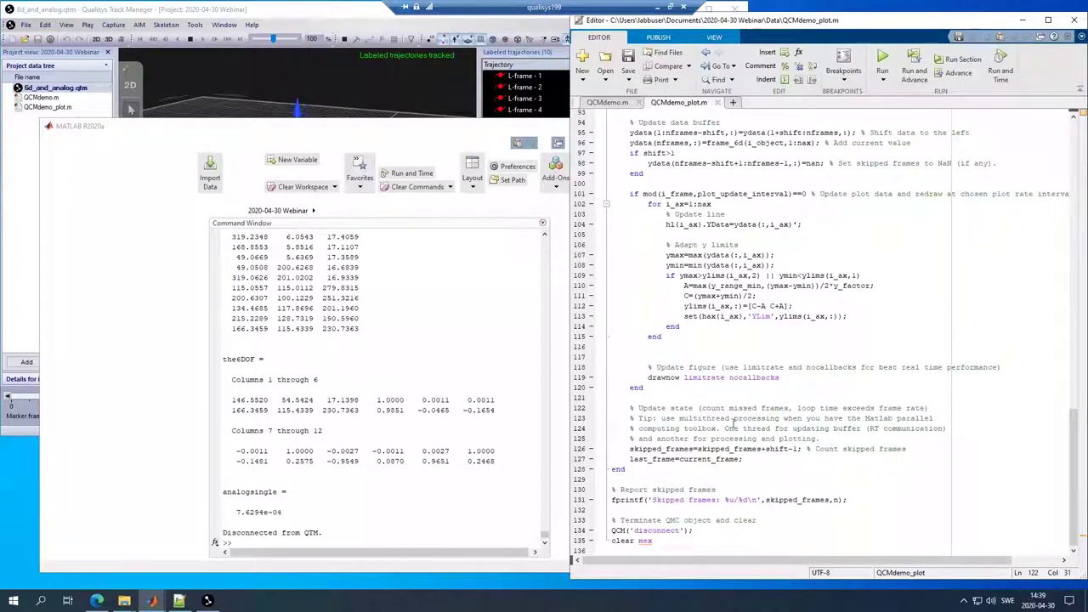
# Step: Run QCMdemo_plot(1000) in the MATLAB command window, and close the real-time plot figure when the run has ended
pyautogui.click(433, 541)
pyautogui.write('Q')
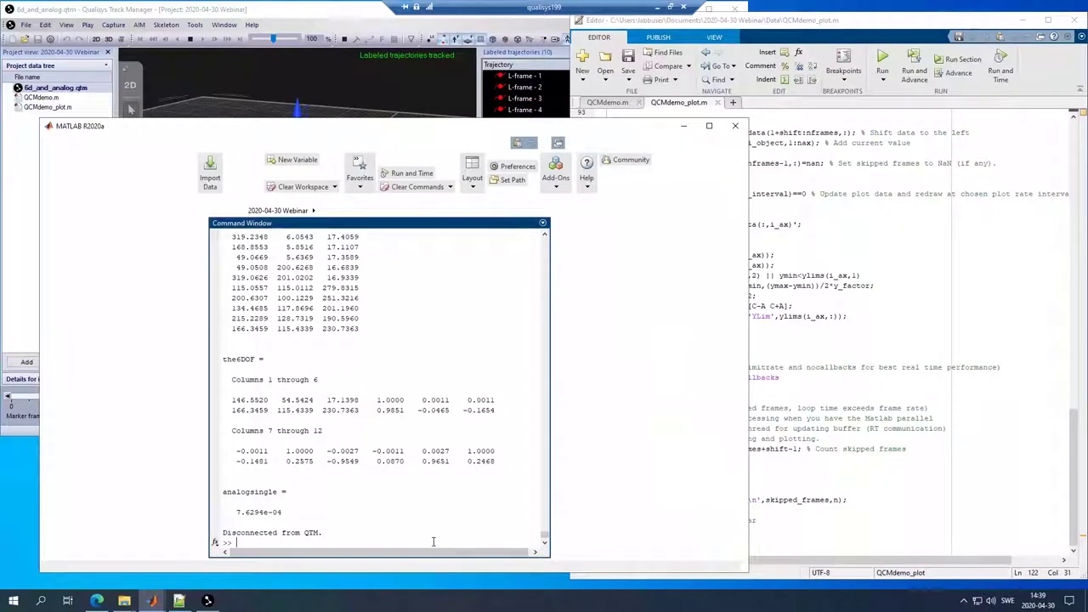
pyautogui.write('CMdemo_plot(')
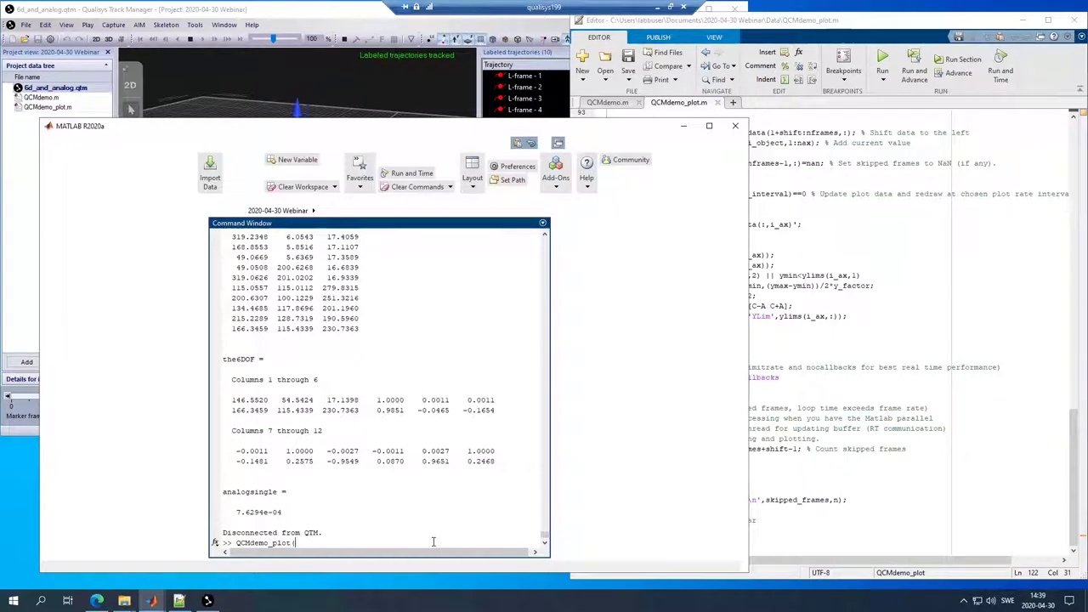
pyautogui.write('1000)')
pyautogui.press('Return')
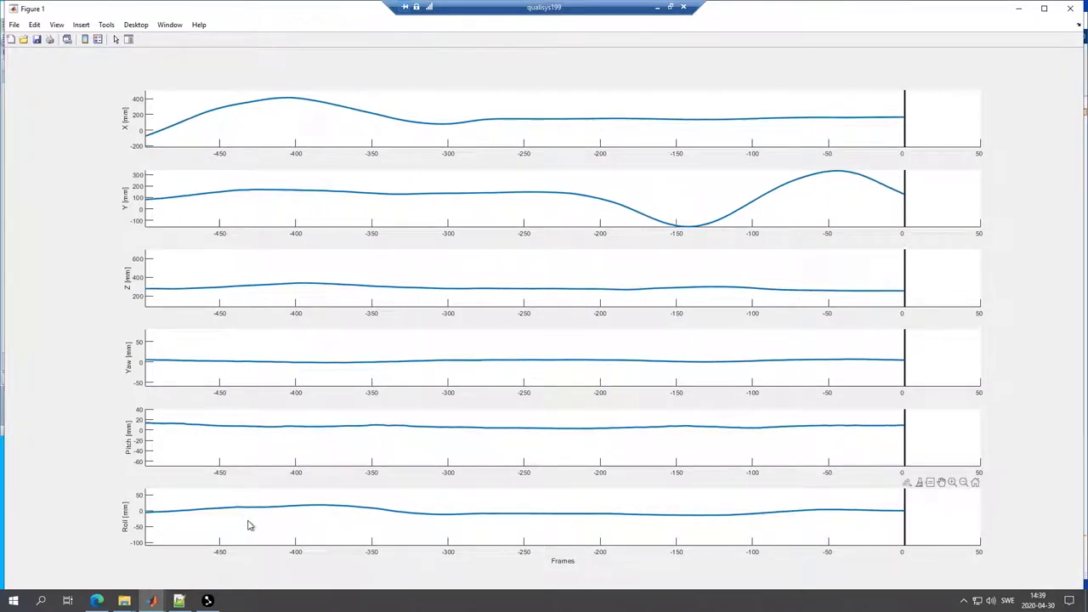
pyautogui.click(1044, 10)
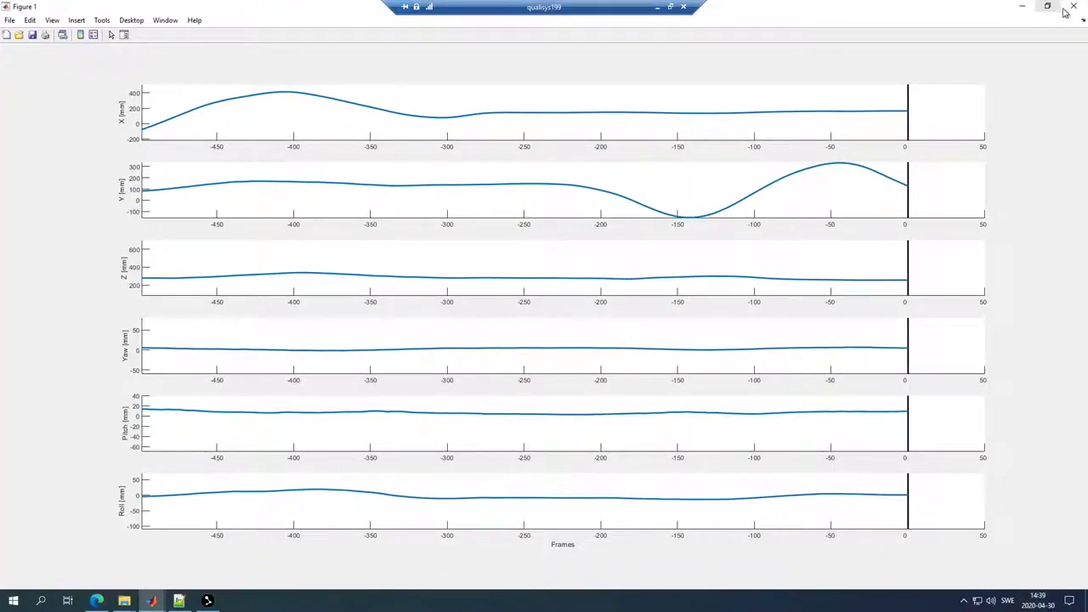
pyautogui.click(1071, 11)
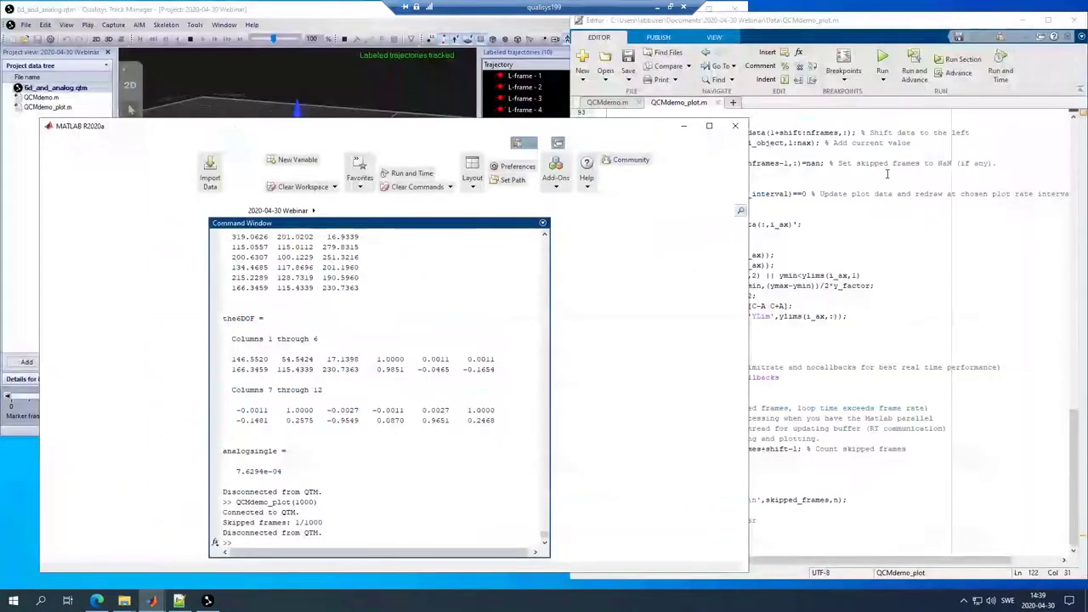
# Step: Examine the plot_update_interval condition and the line that sets skipped frames to NaN in QCMdemo_plot.m
pyautogui.click(661, 102)
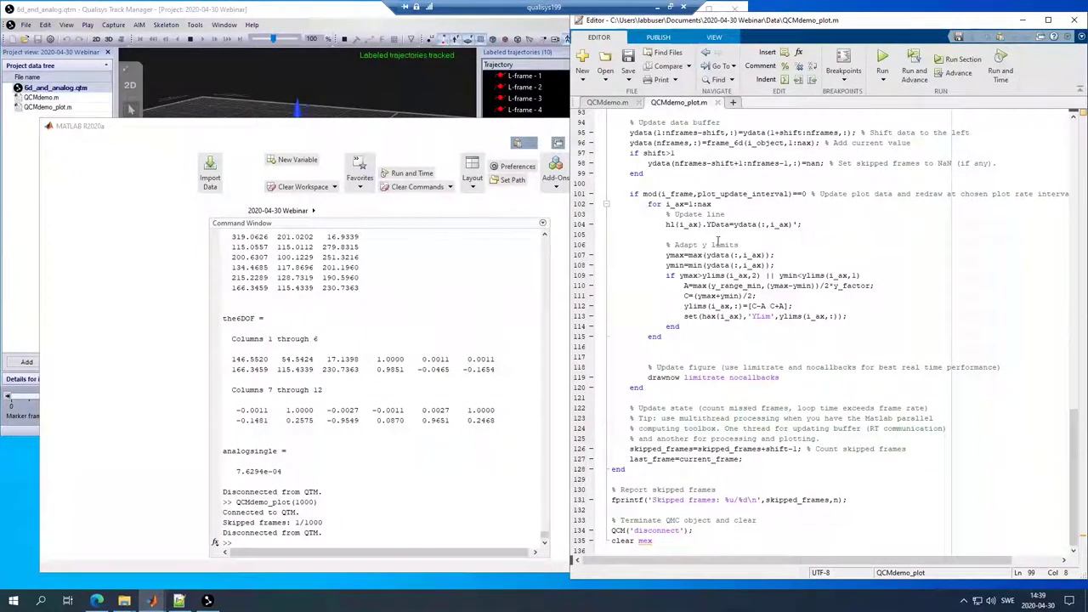
pyautogui.moveTo(728, 194); pyautogui.dragTo(772, 196)
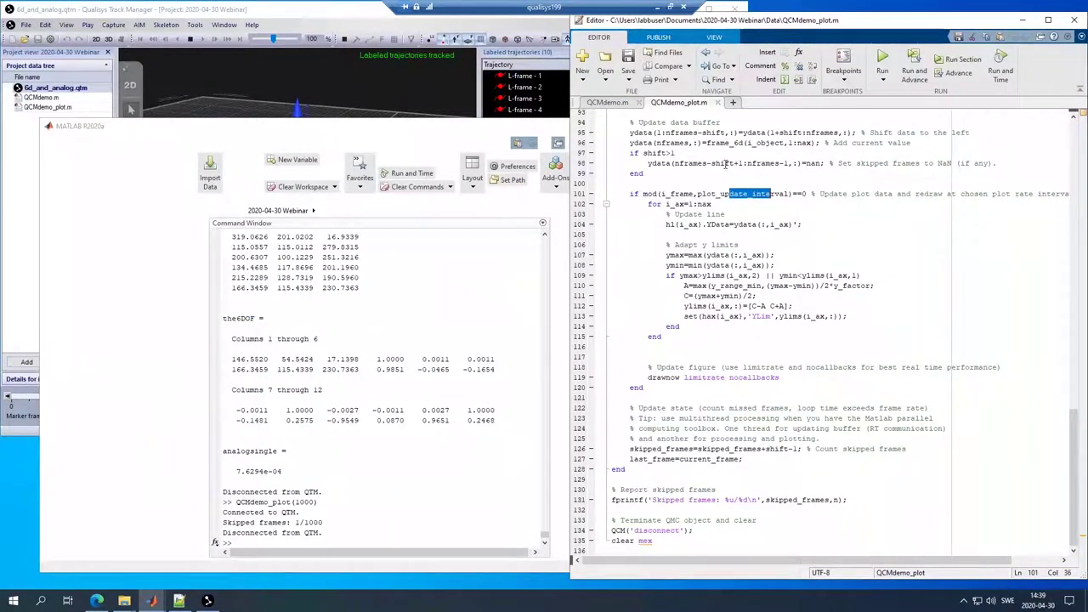
pyautogui.moveTo(737, 162); pyautogui.dragTo(779, 163)
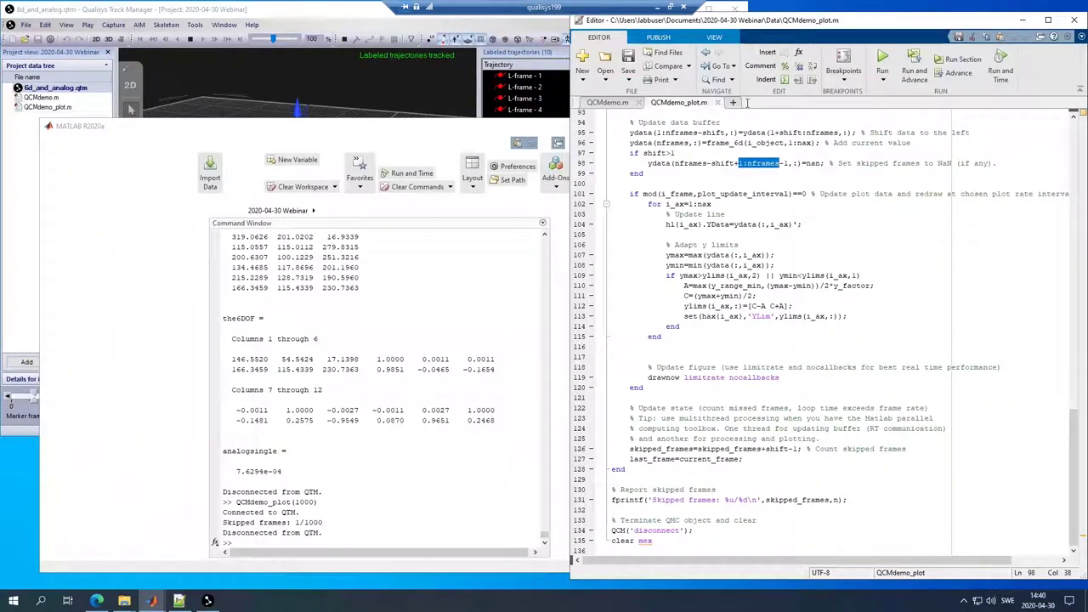
# Step: Restore the full-screen qualisys199 remote desktop session to a smaller window
pyautogui.click(671, 7)
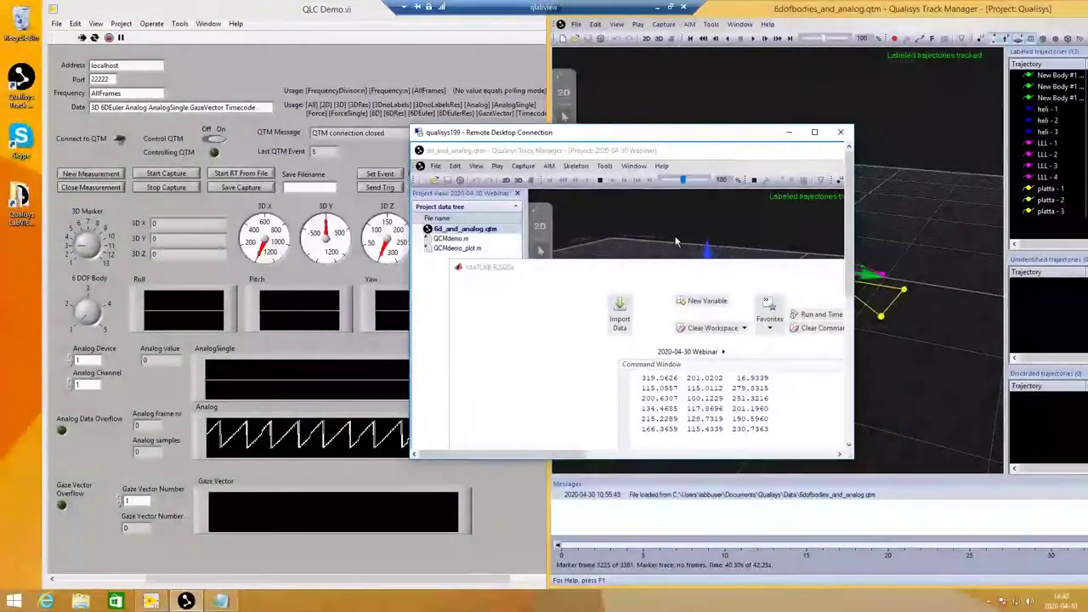